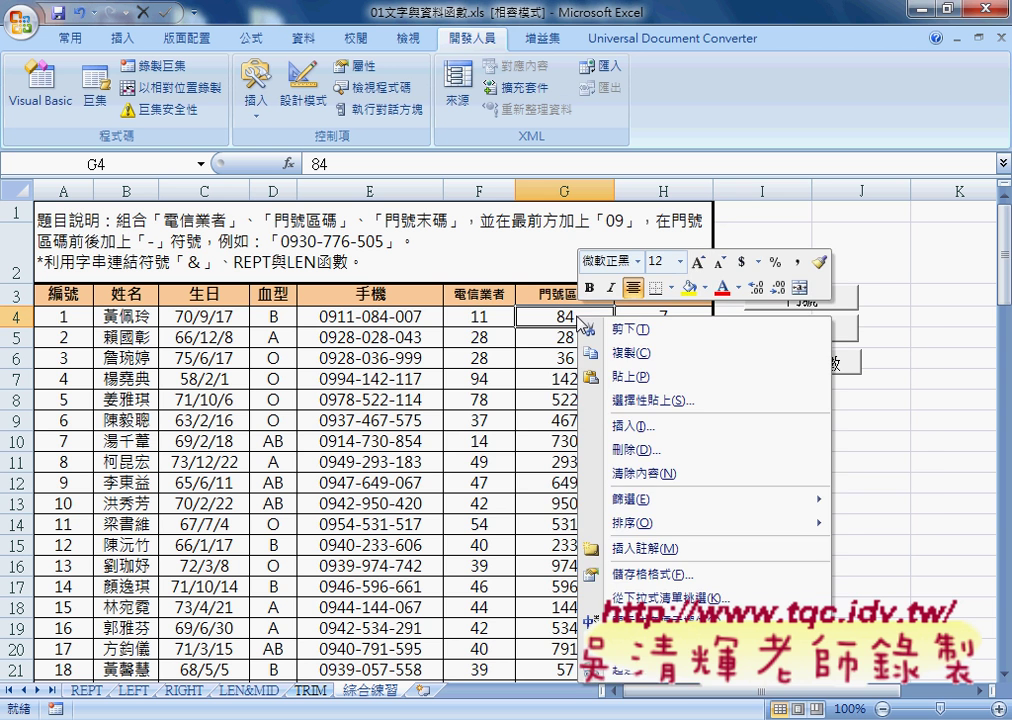
# Replace G4's G/通用格式 format with the custom code 000 so 84 shows as 084.
pyautogui.click(652, 576)
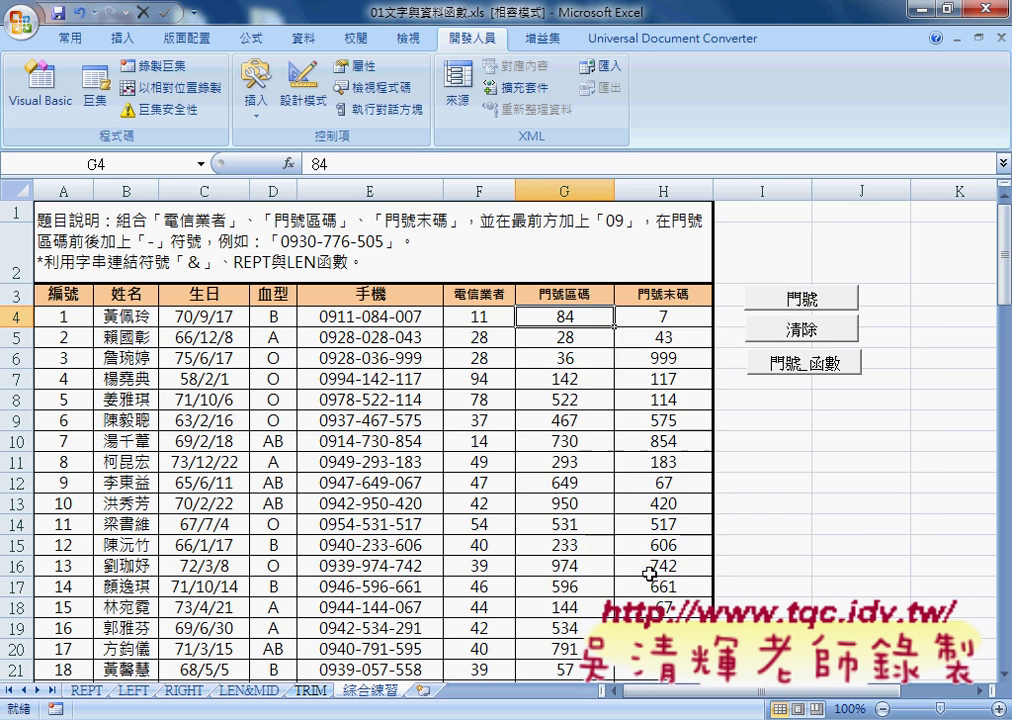
pyautogui.moveTo(545, 246)
pyautogui.mouseDown()
pyautogui.moveTo(550, 308)
pyautogui.moveTo(393, 187)
pyautogui.mouseUp()
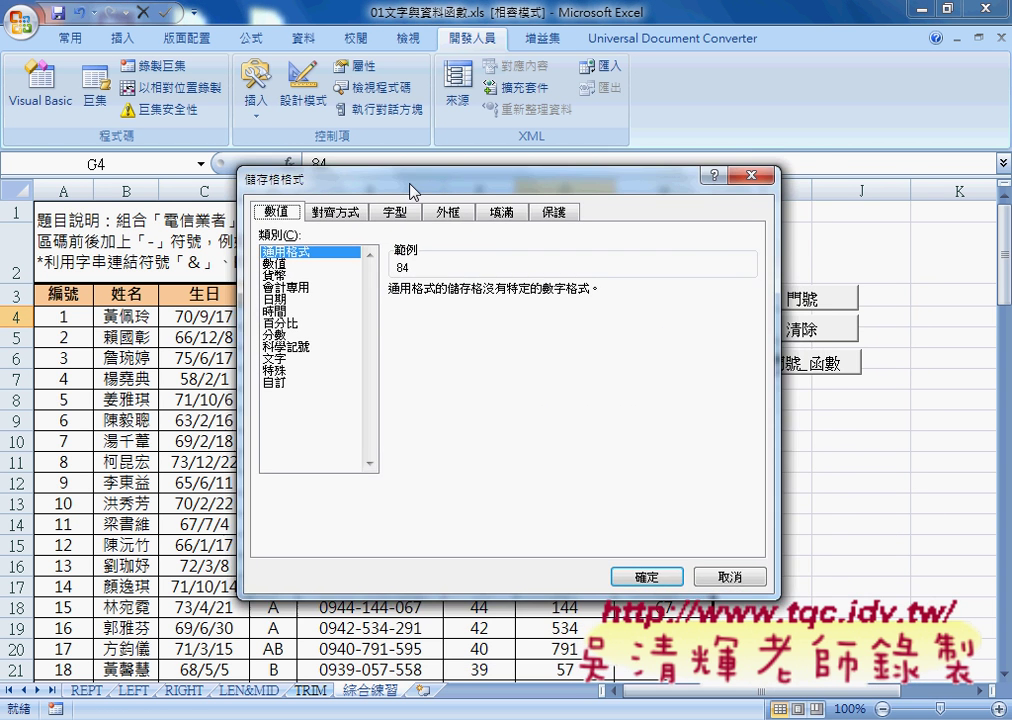
pyautogui.click(256, 378)
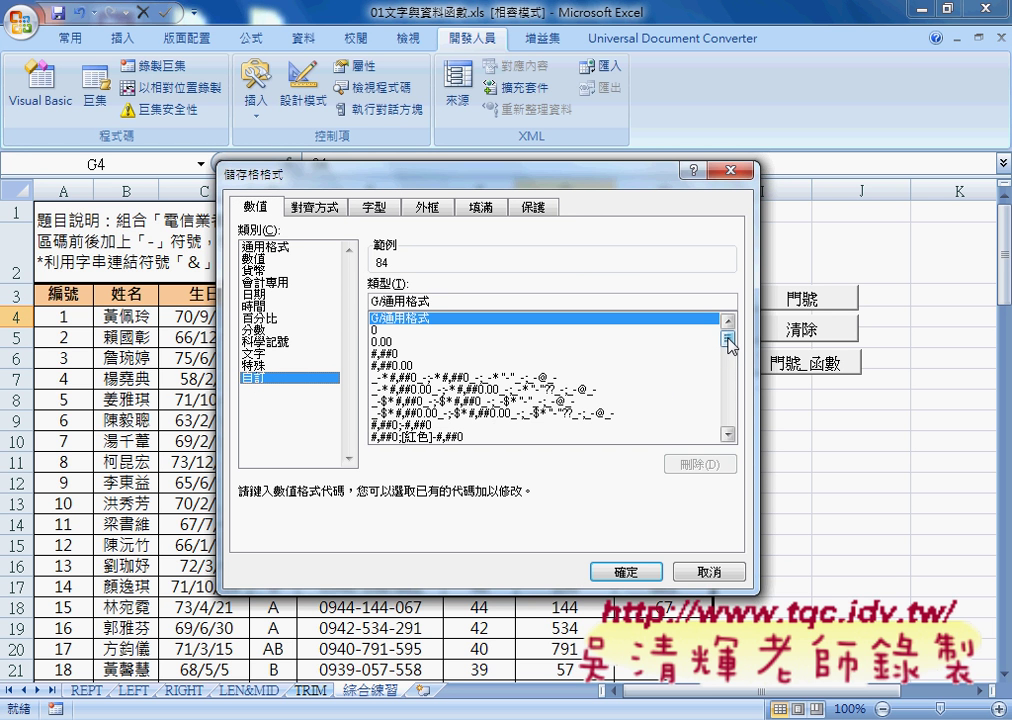
pyautogui.moveTo(726, 340)
pyautogui.mouseDown()
pyautogui.moveTo(729, 350)
pyautogui.moveTo(730, 333)
pyautogui.mouseUp()
pyautogui.moveTo(442, 301); pyautogui.dragTo(357, 306)
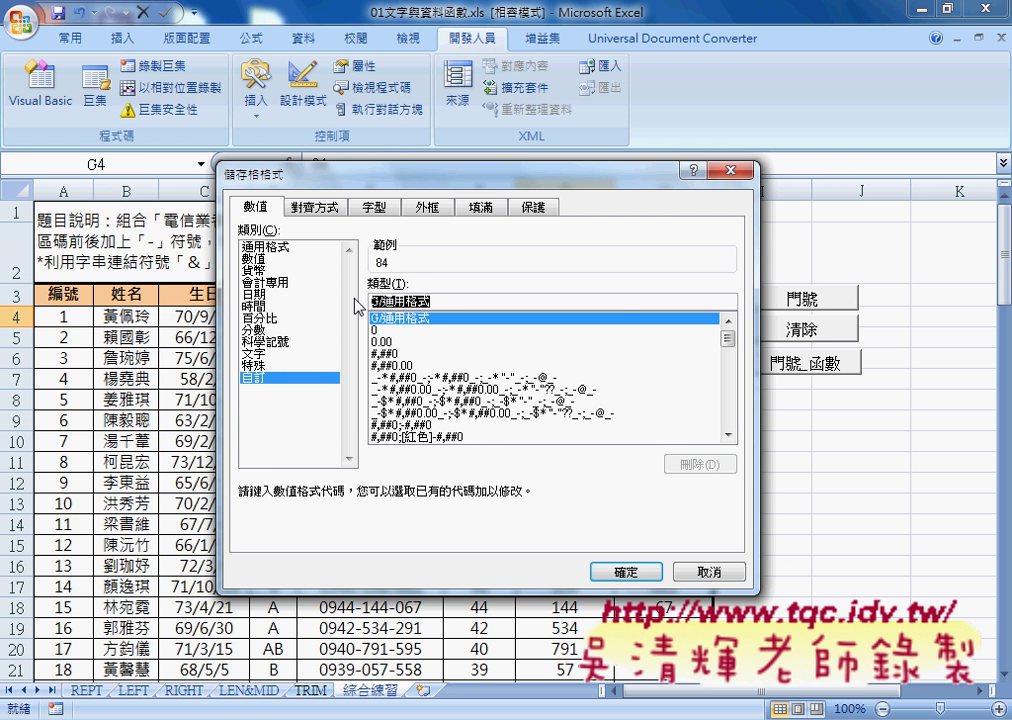
pyautogui.write('000')
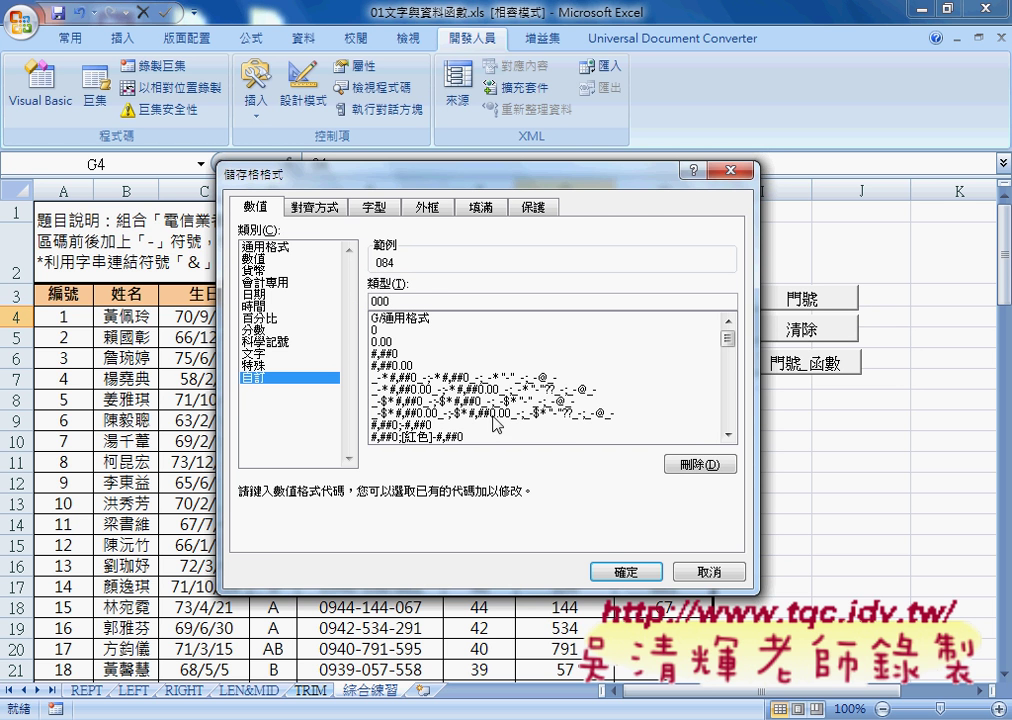
pyautogui.click(628, 574)
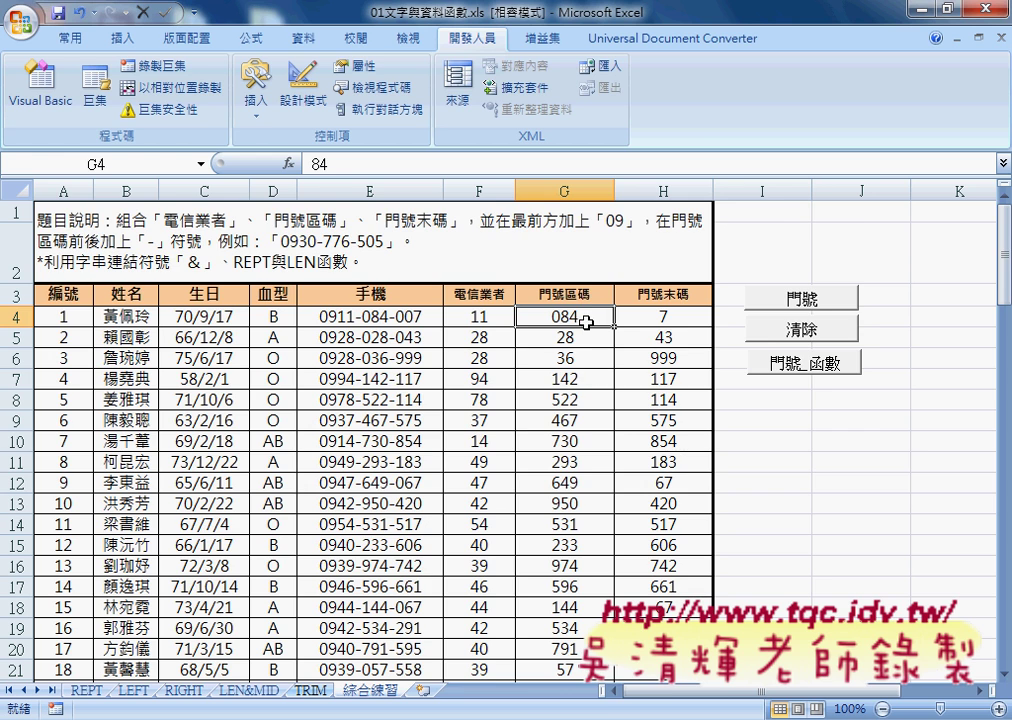
# Apply the custom 000 number format to G4:H103 so codes like 7 show as 007.
pyautogui.moveTo(562, 319)
pyautogui.mouseDown()
pyautogui.moveTo(653, 455)
pyautogui.moveTo(660, 690)
pyautogui.mouseUp()
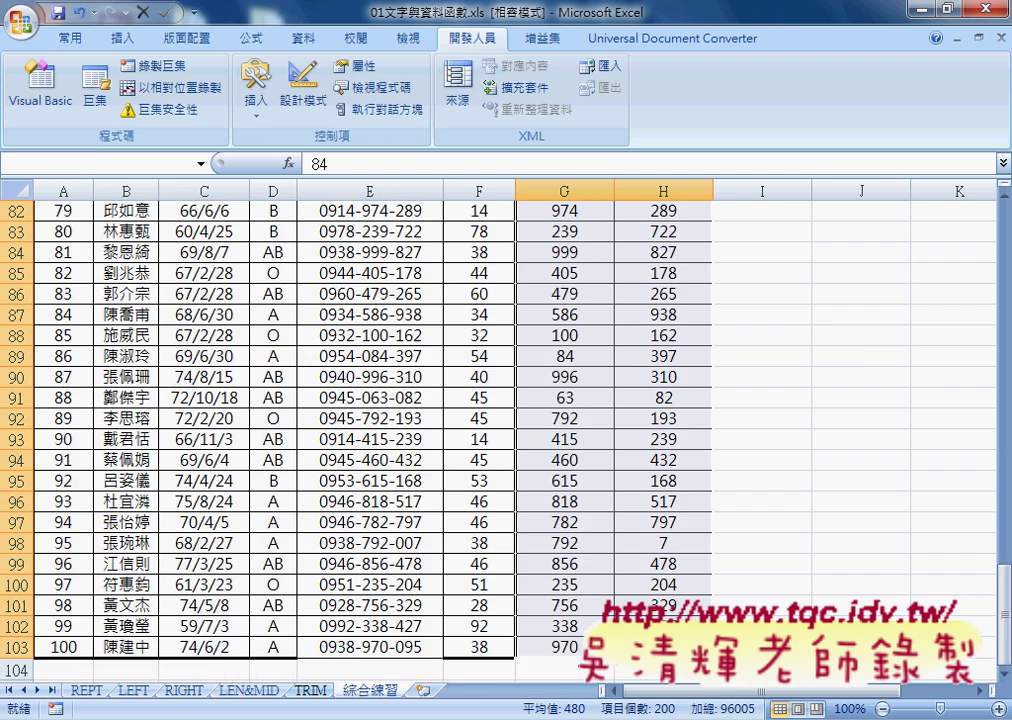
pyautogui.scroll(5, 624, 578)
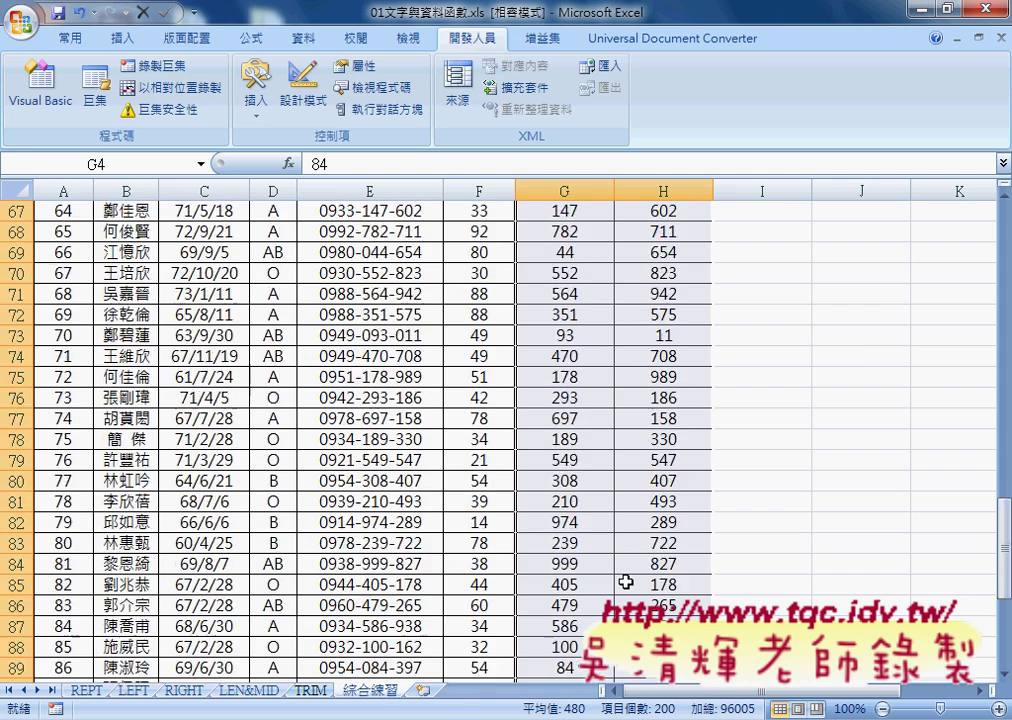
pyautogui.scroll(9, 624, 578)
pyautogui.scroll(9, 624, 578)
pyautogui.scroll(4, 625, 581)
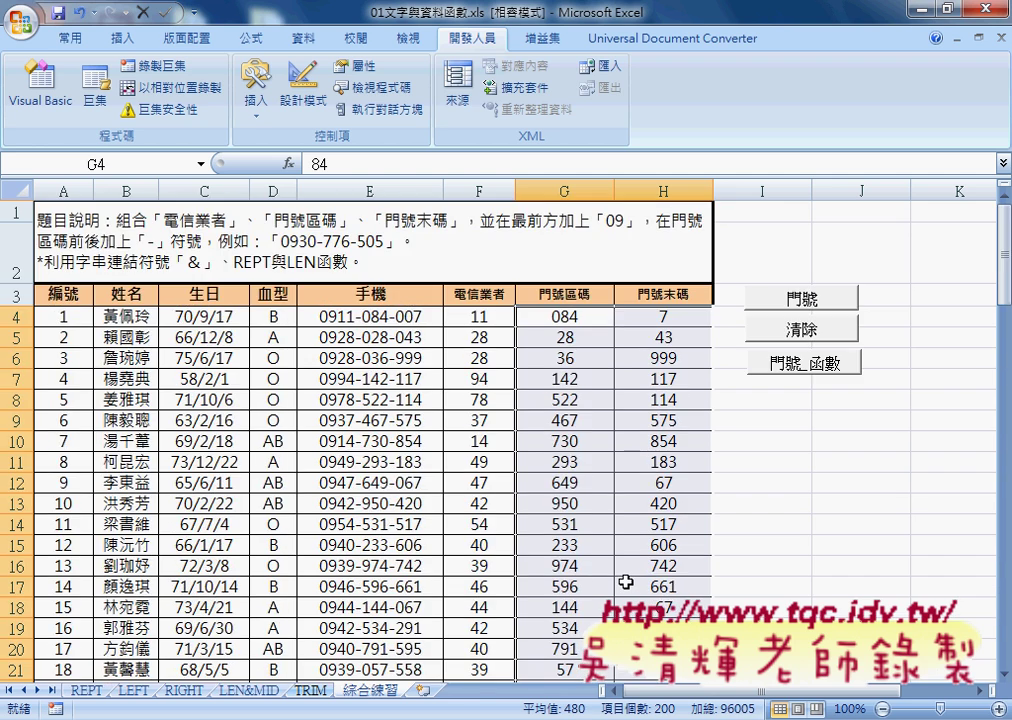
pyautogui.rightClick(645, 328)
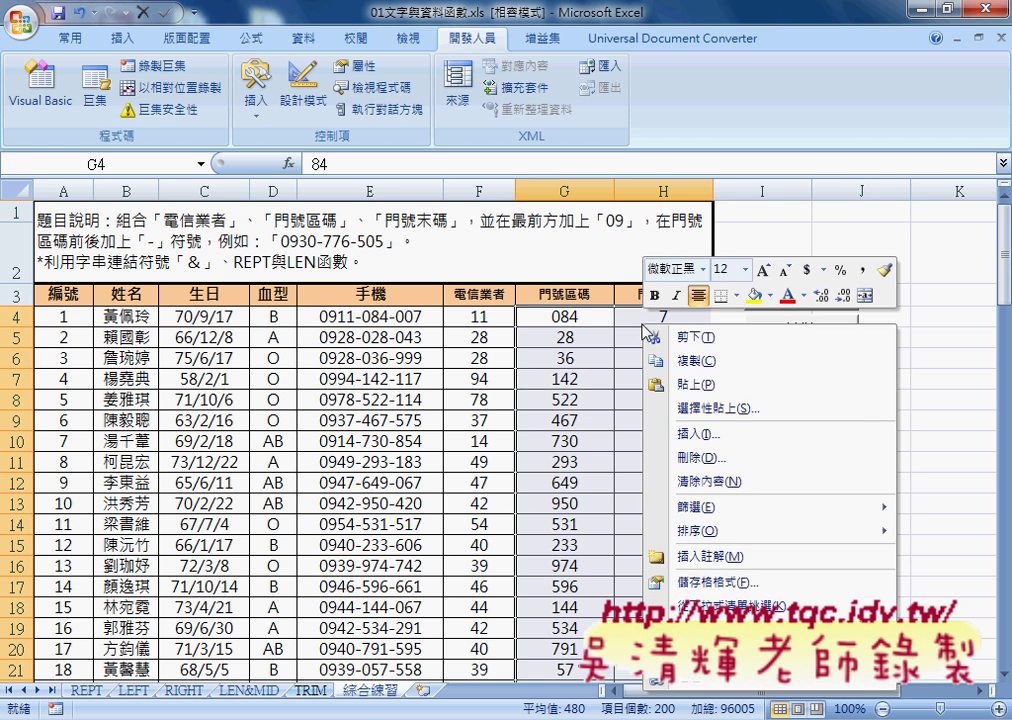
pyautogui.click(715, 580)
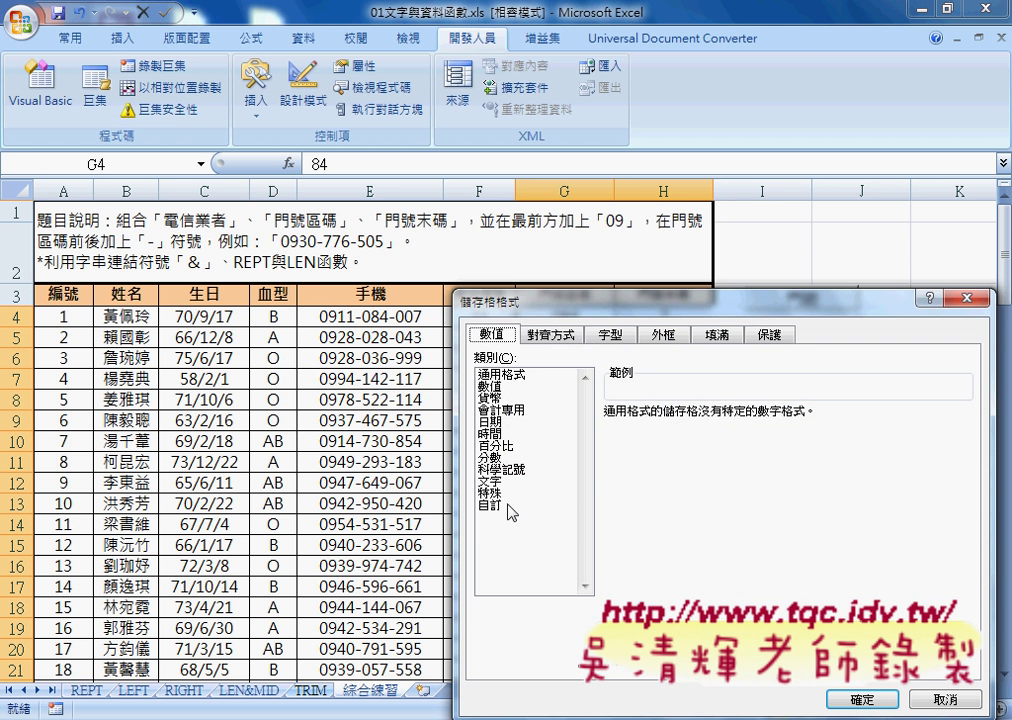
pyautogui.click(505, 505)
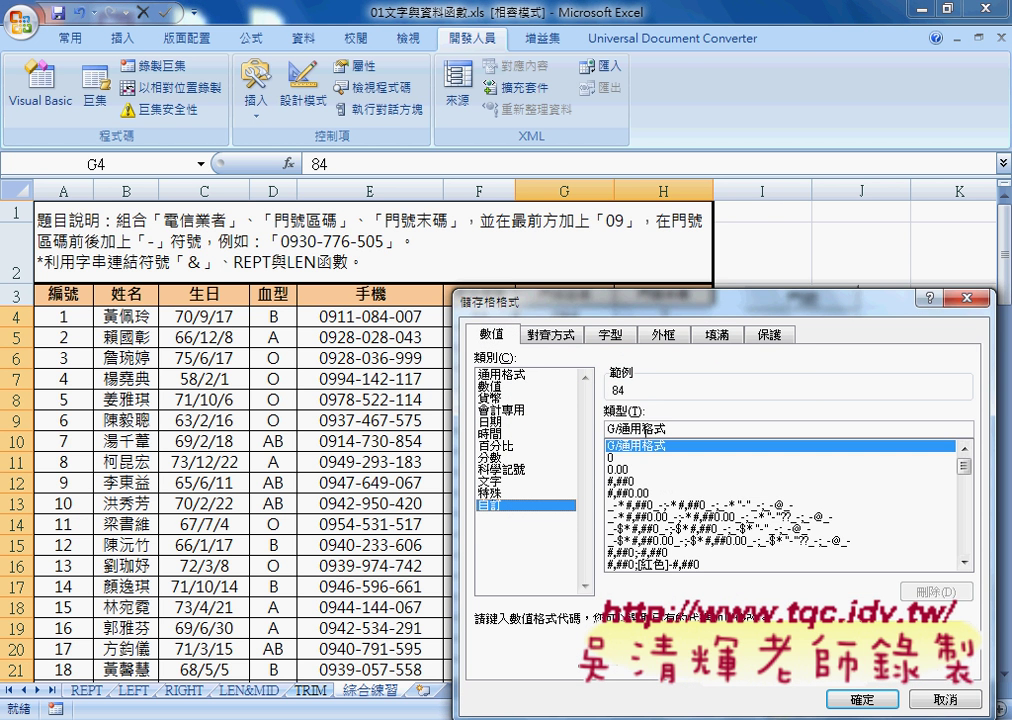
pyautogui.press('Tab')
pyautogui.write('0')
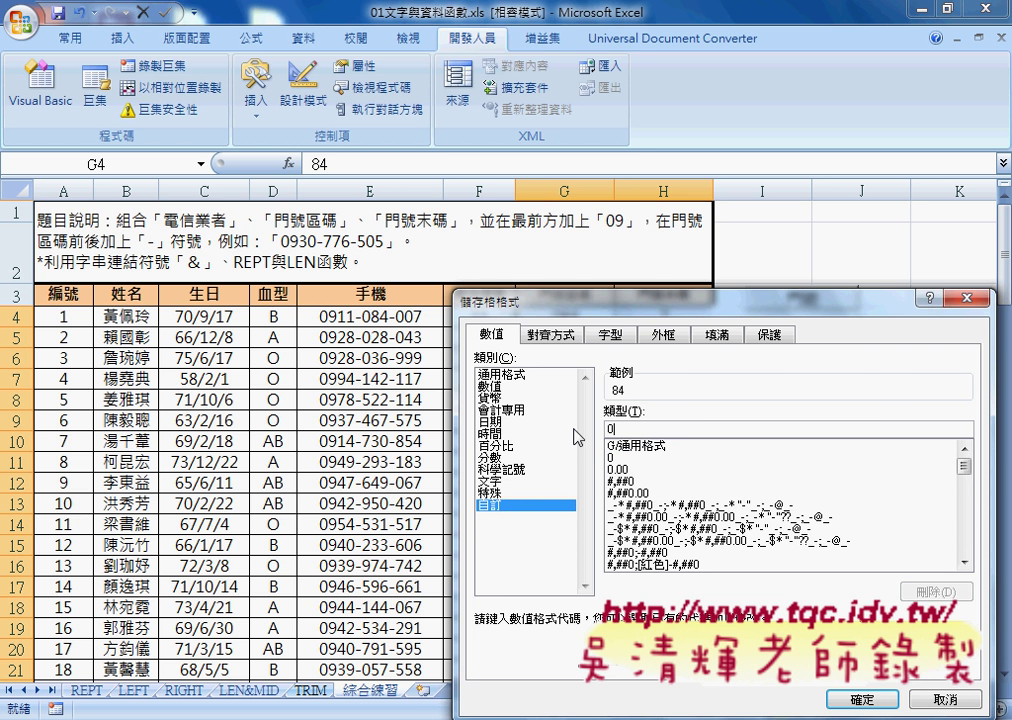
pyautogui.write('00')
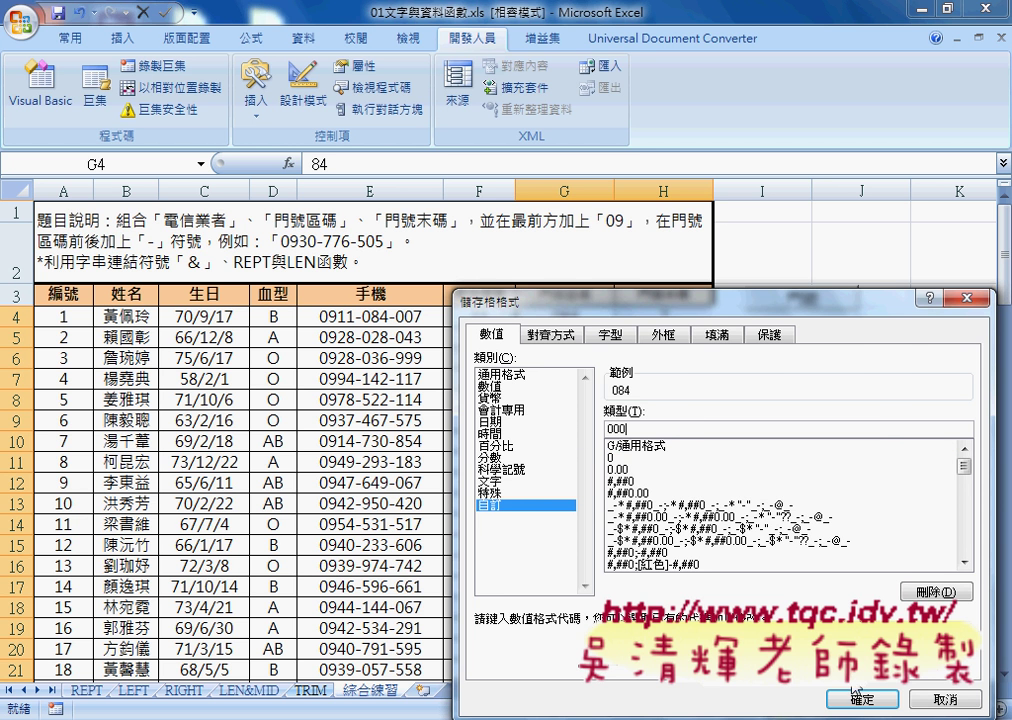
pyautogui.press('Return')
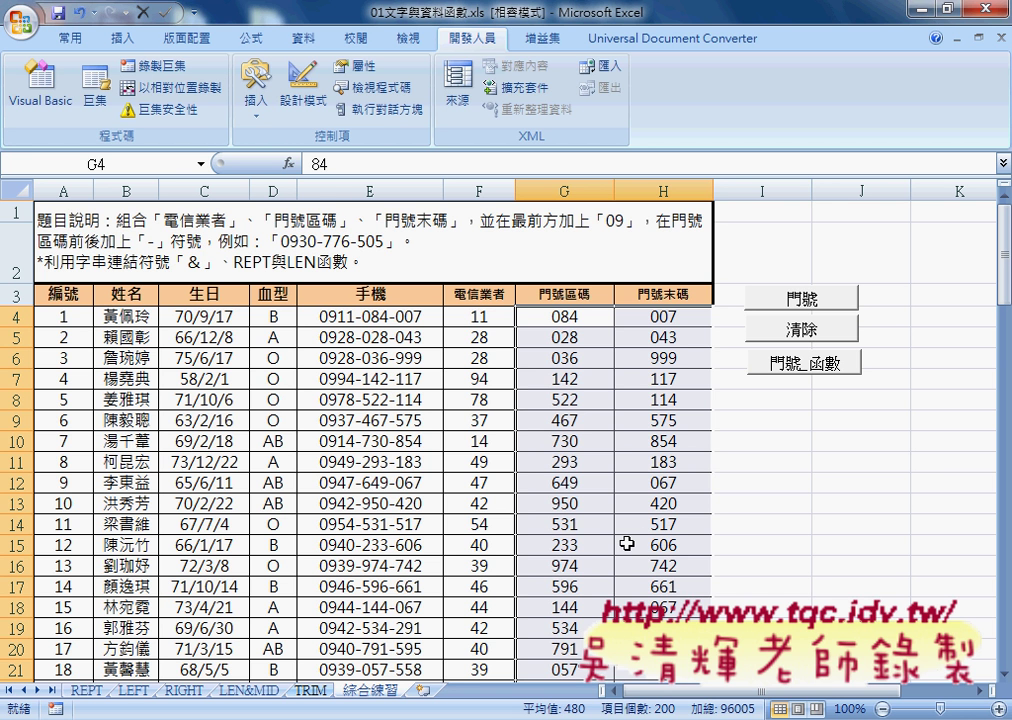
pyautogui.click(566, 318)
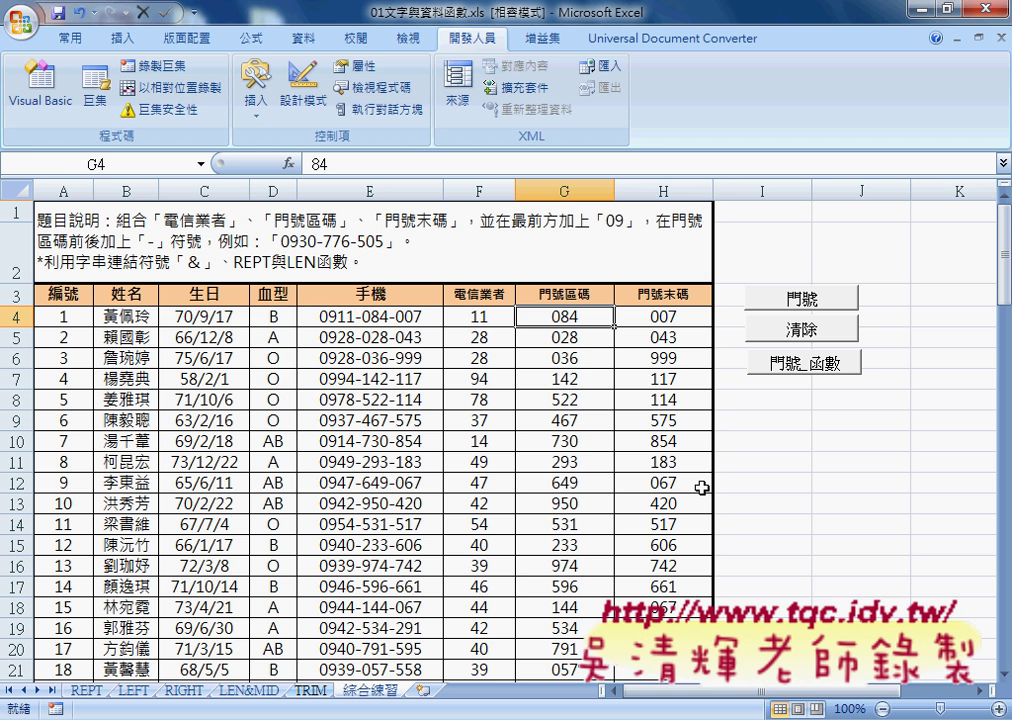
pyautogui.click(379, 316)
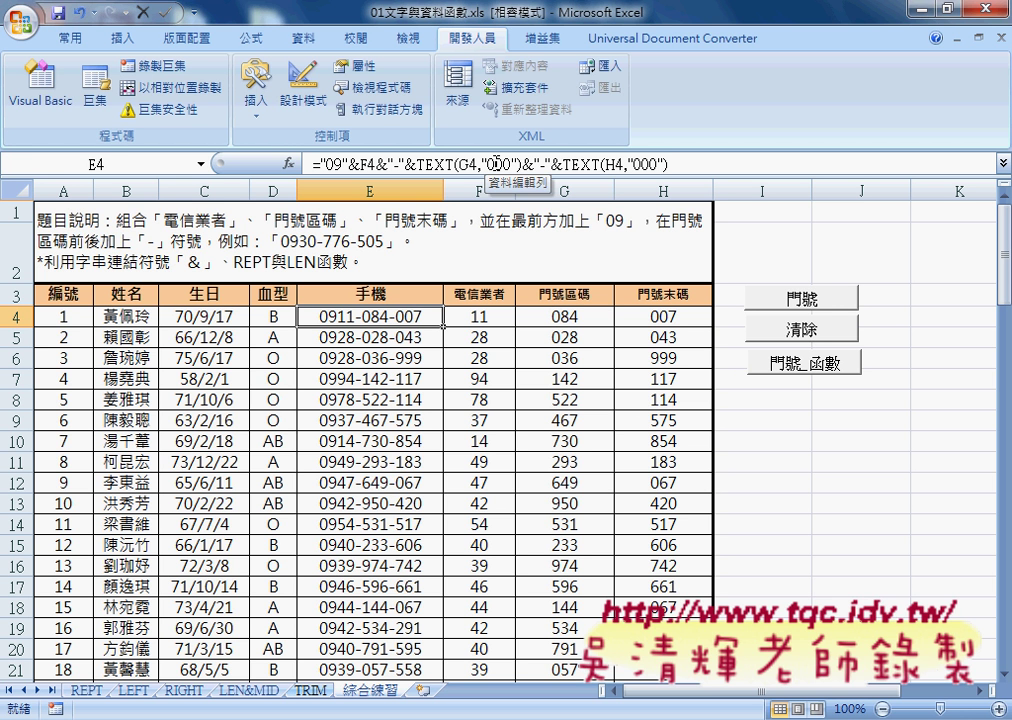
pyautogui.click(557, 317)
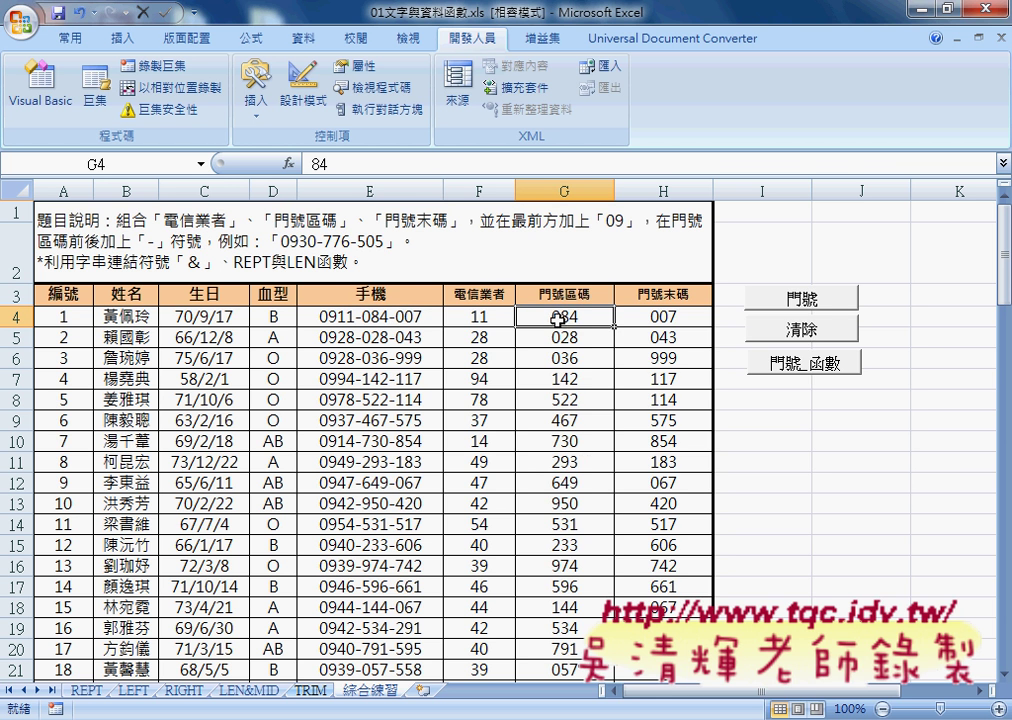
pyautogui.rightClick(557, 317)
pyautogui.click(590, 638)
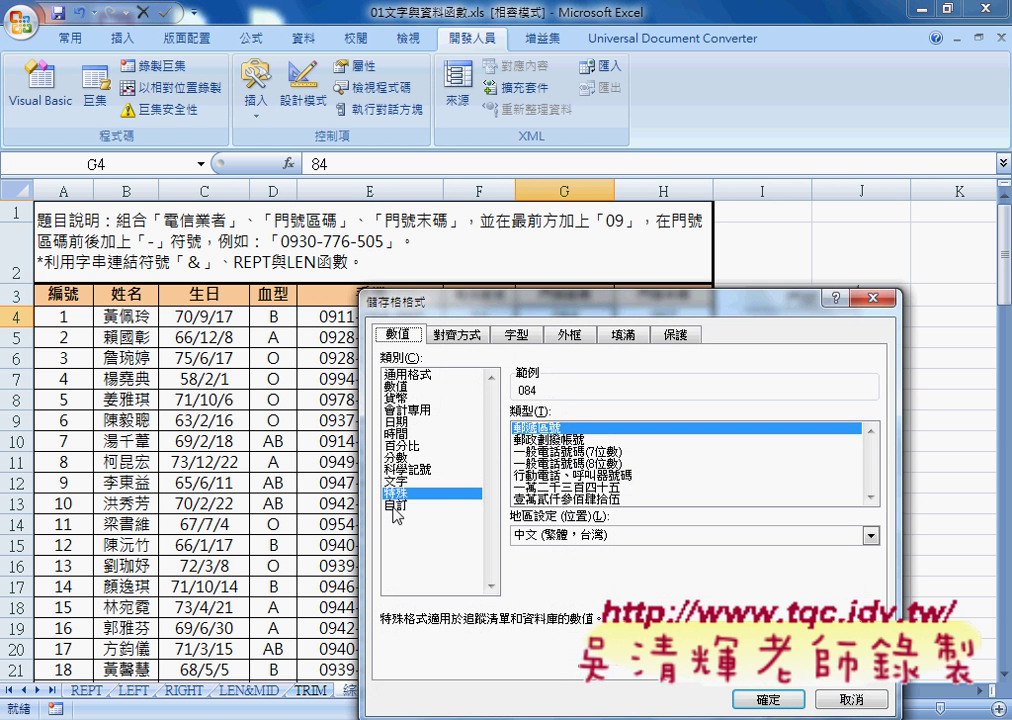
pyautogui.click(400, 481)
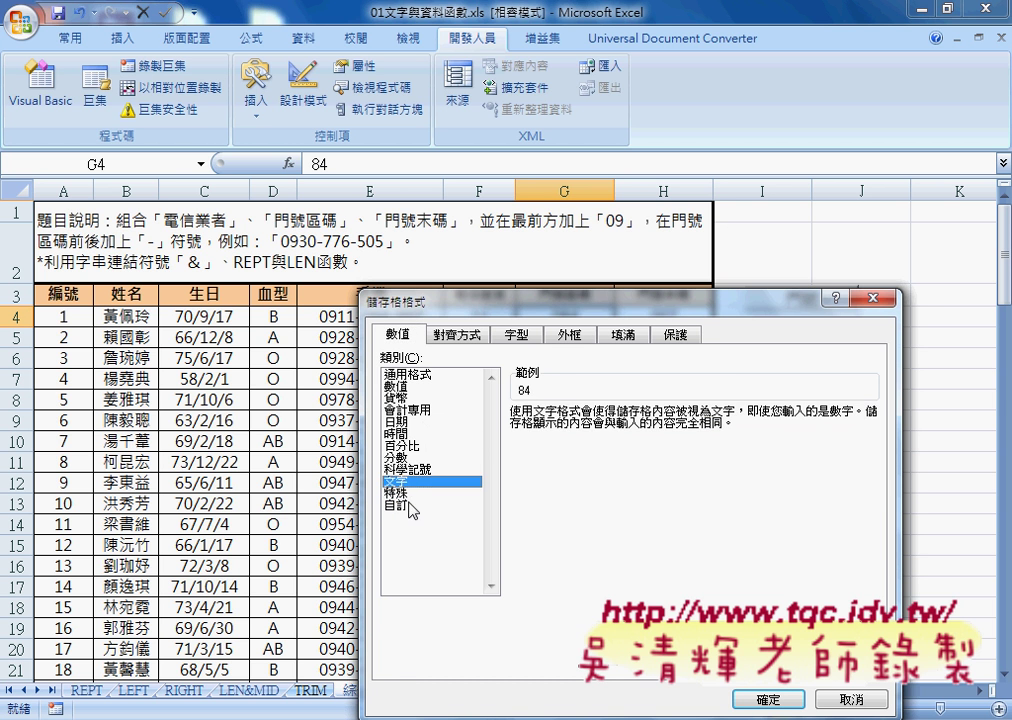
pyautogui.click(414, 505)
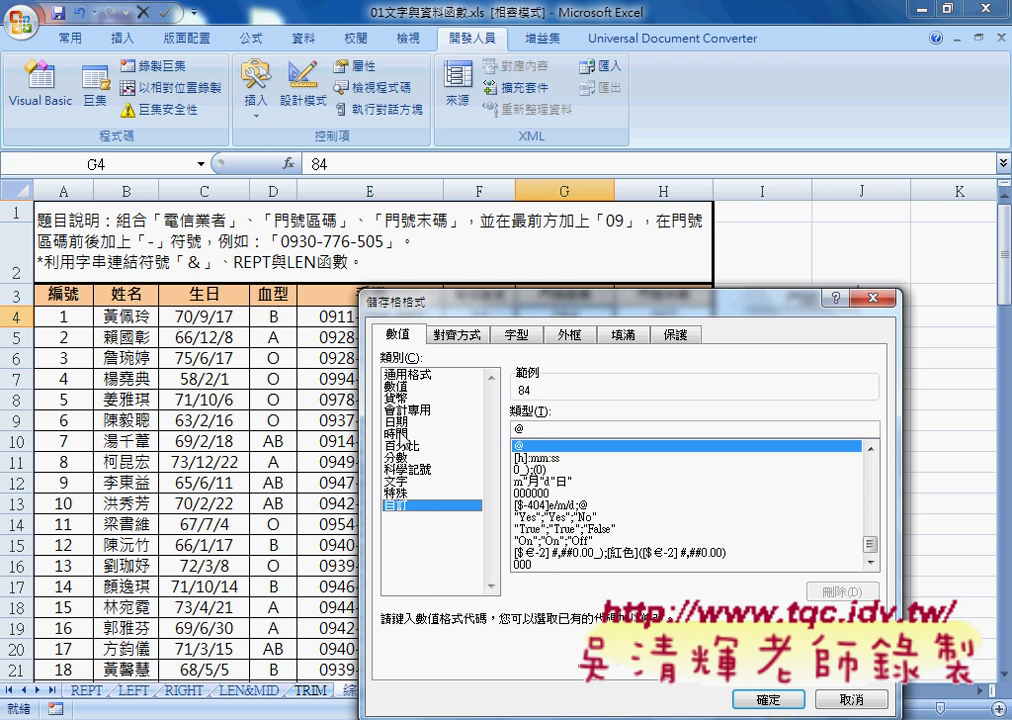
pyautogui.click(400, 493)
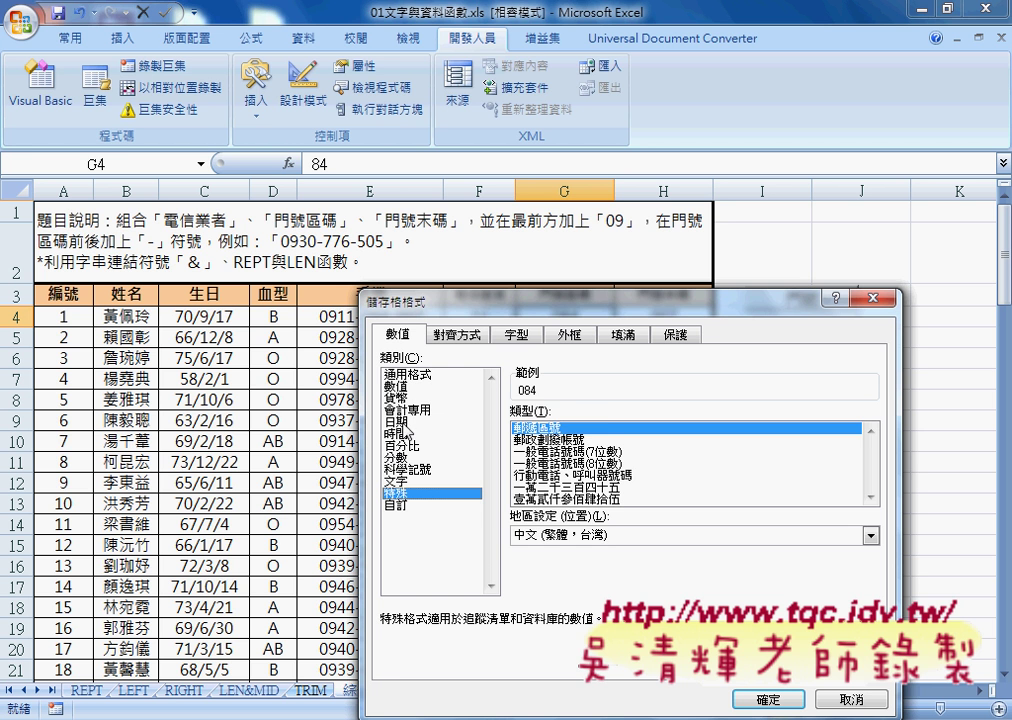
pyautogui.press('Home')
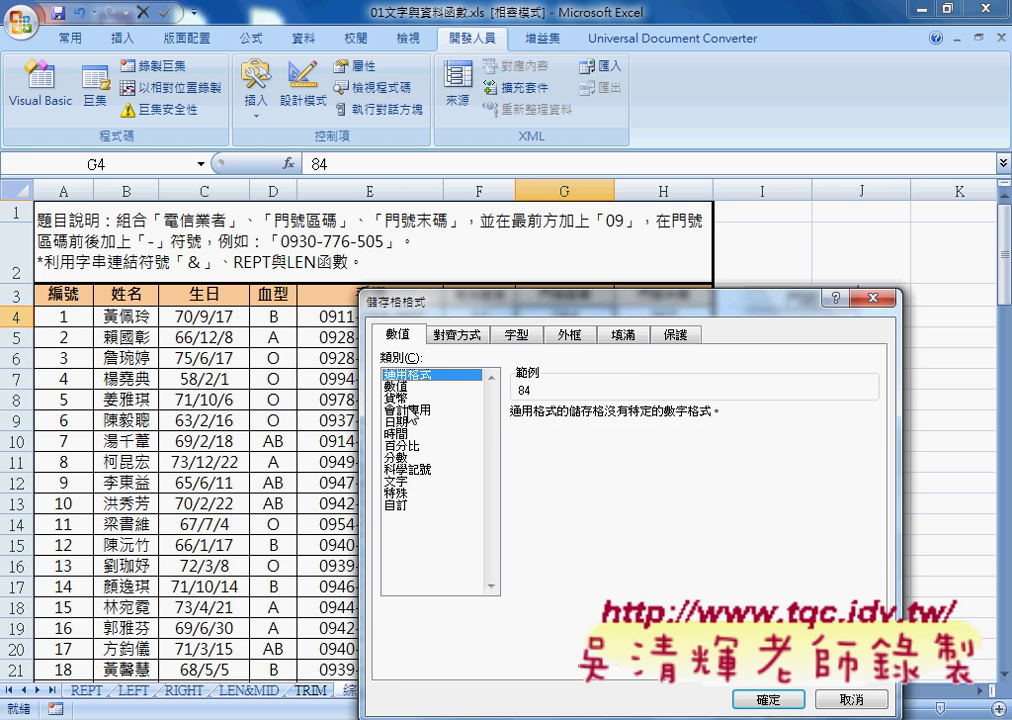
pyautogui.press('Down')
pyautogui.press('Down')
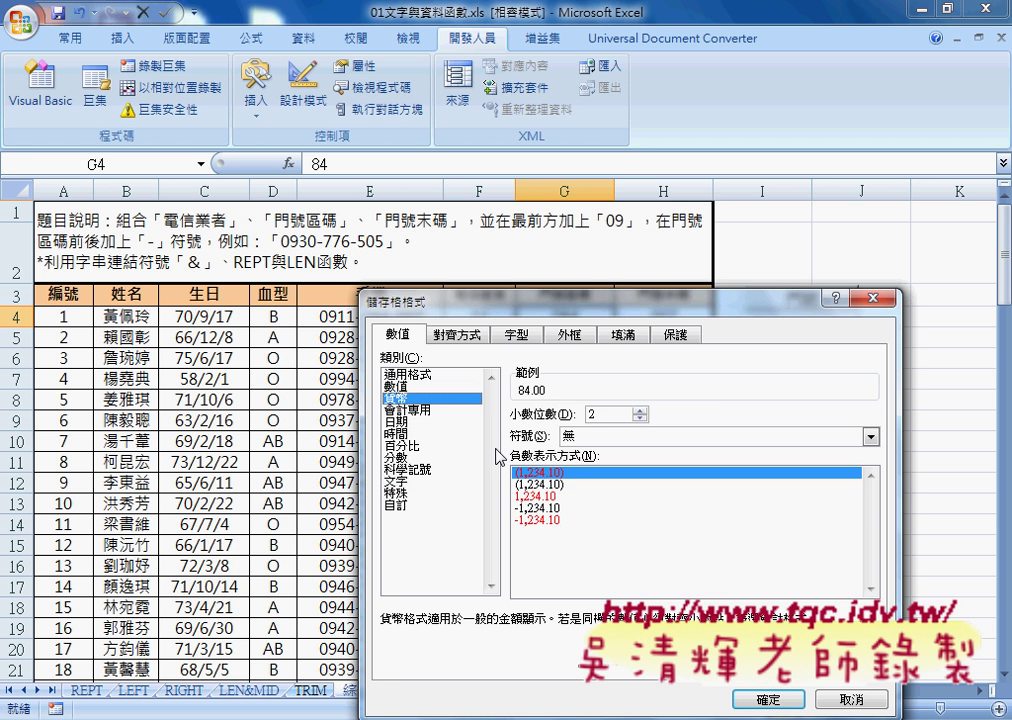
pyautogui.click(406, 506)
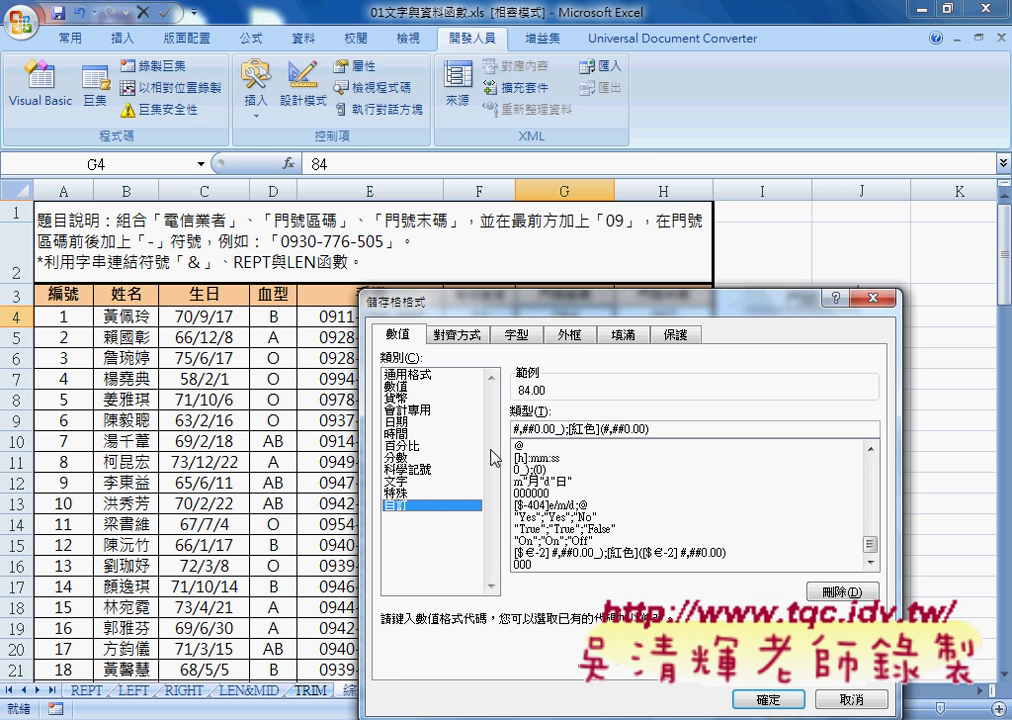
pyautogui.moveTo(578, 304); pyautogui.dragTo(610, 298)
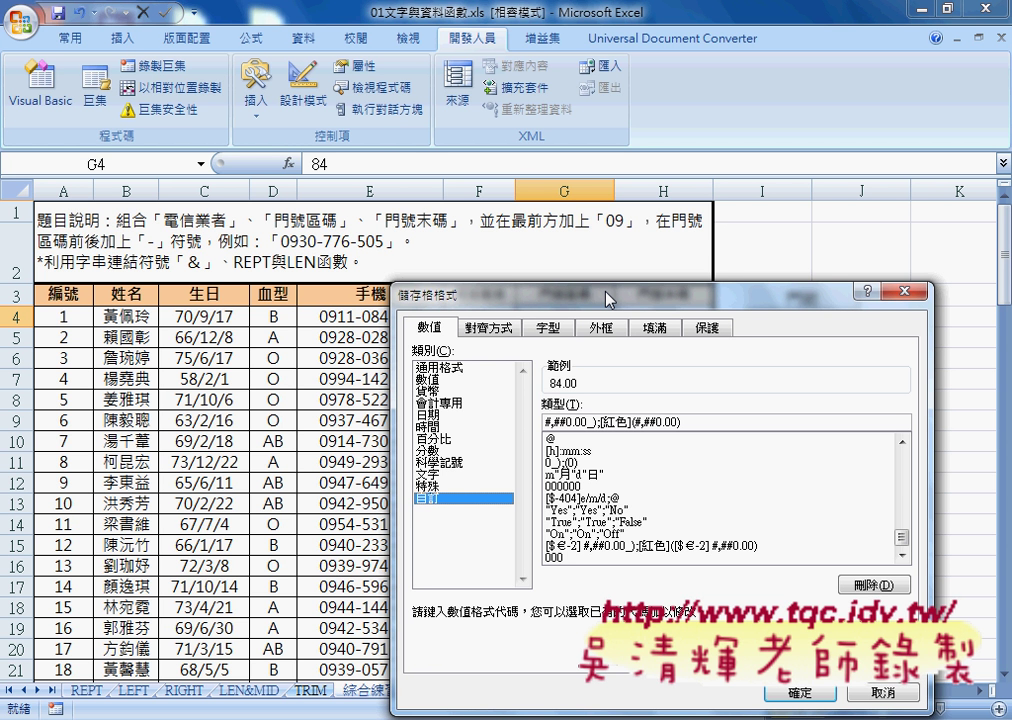
pyautogui.click(788, 692)
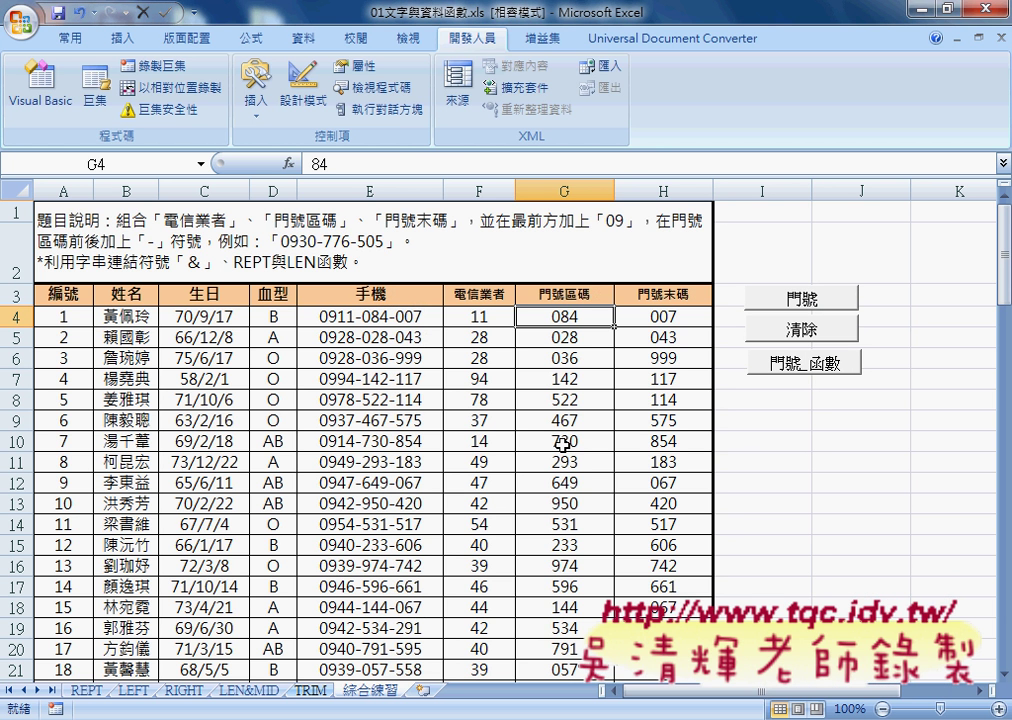
pyautogui.click(404, 318)
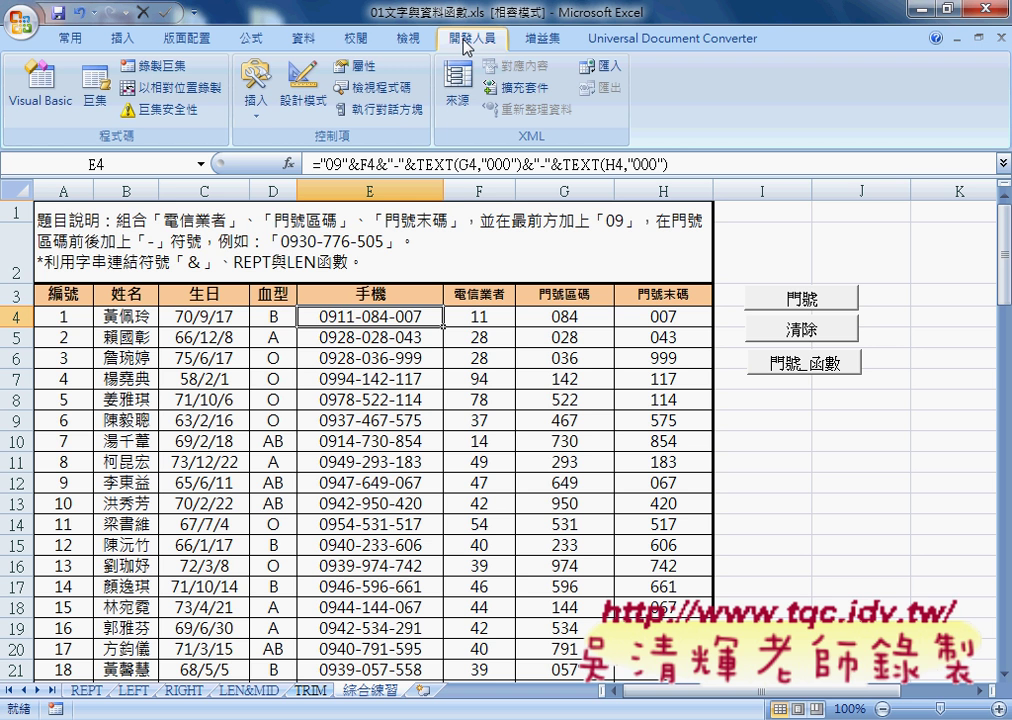
# Uncheck 'Show Developer tab in the Ribbon' in Excel Options and confirm.
pyautogui.click(193, 13)
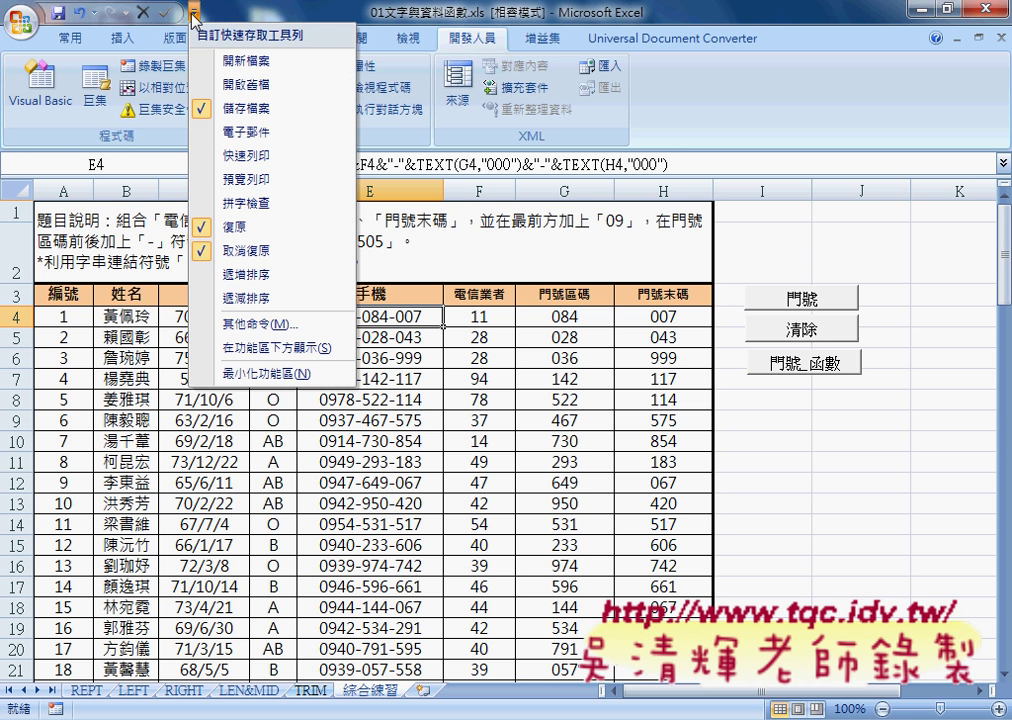
pyautogui.click(270, 324)
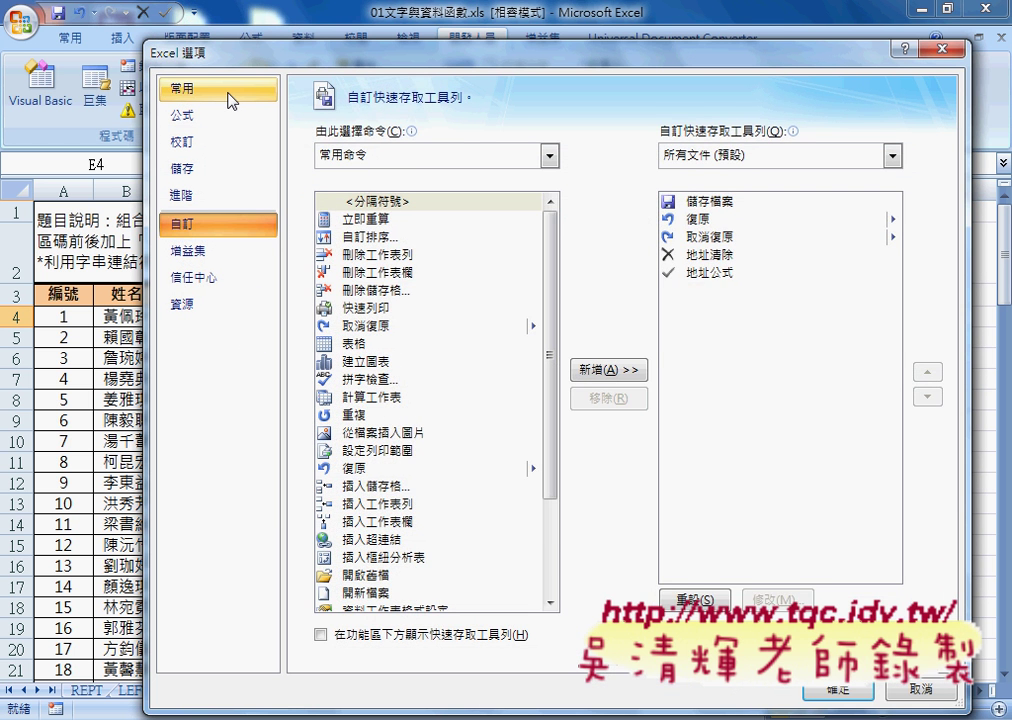
pyautogui.click(231, 92)
pyautogui.click(400, 219)
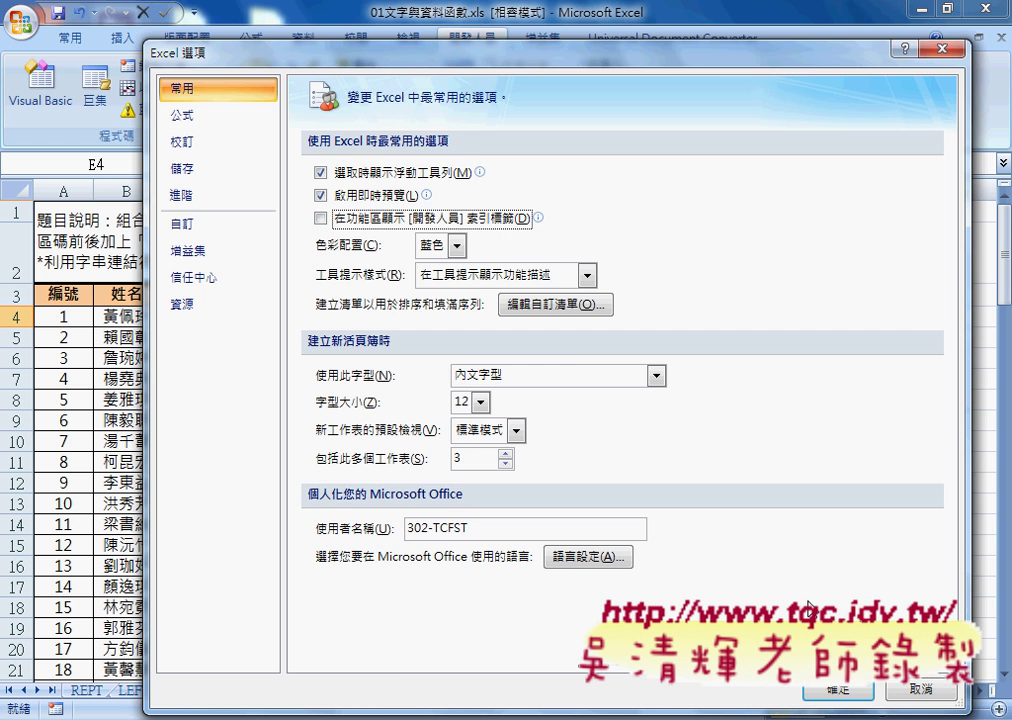
pyautogui.click(848, 690)
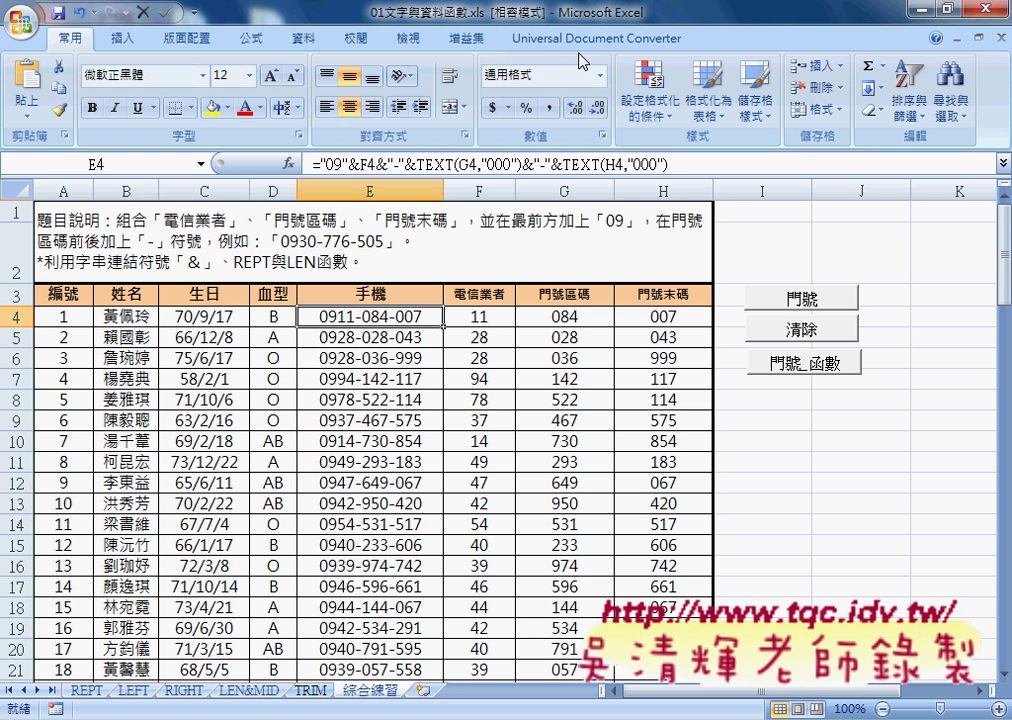
# Re-enable 'Show Developer tab in the Ribbon' in Excel Options and apply the change.
pyautogui.click(194, 13)
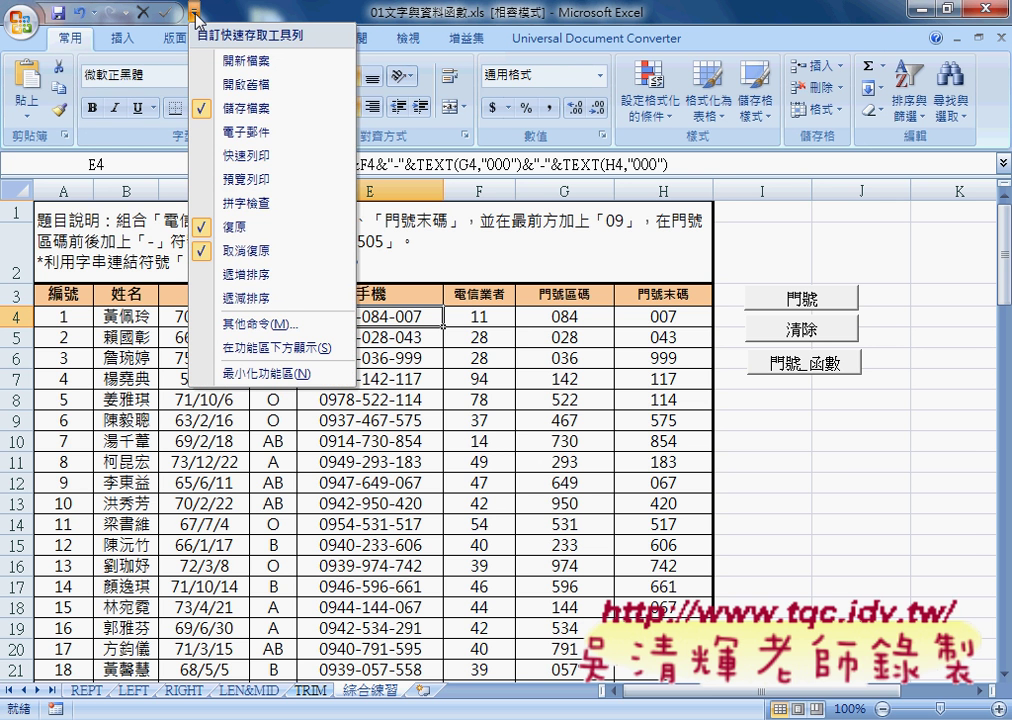
pyautogui.click(271, 325)
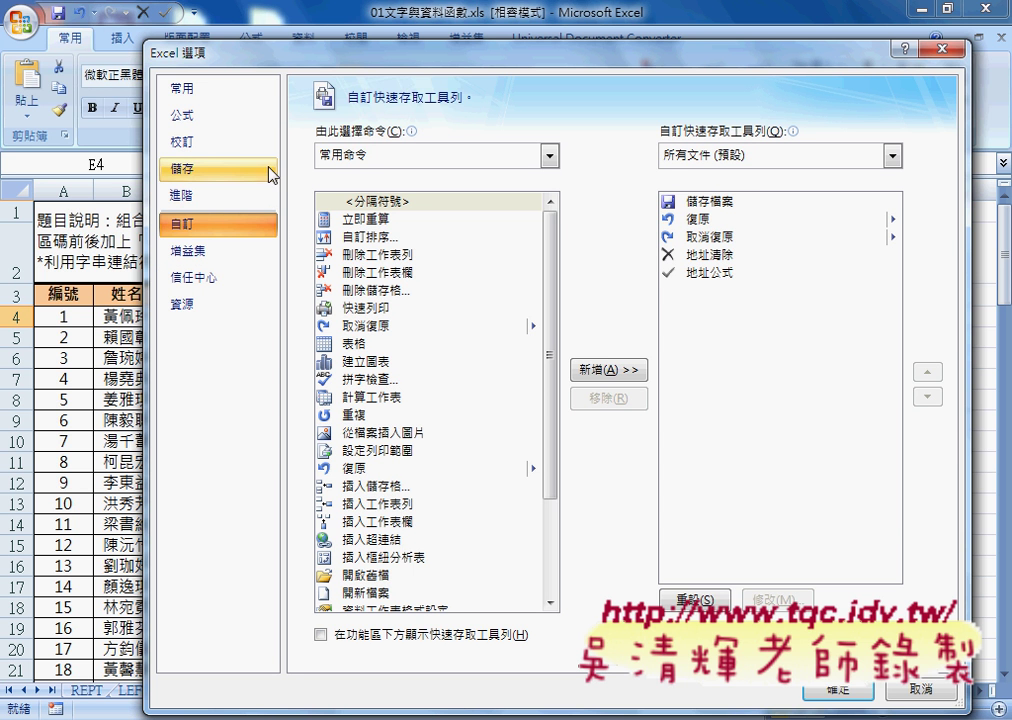
pyautogui.click(247, 100)
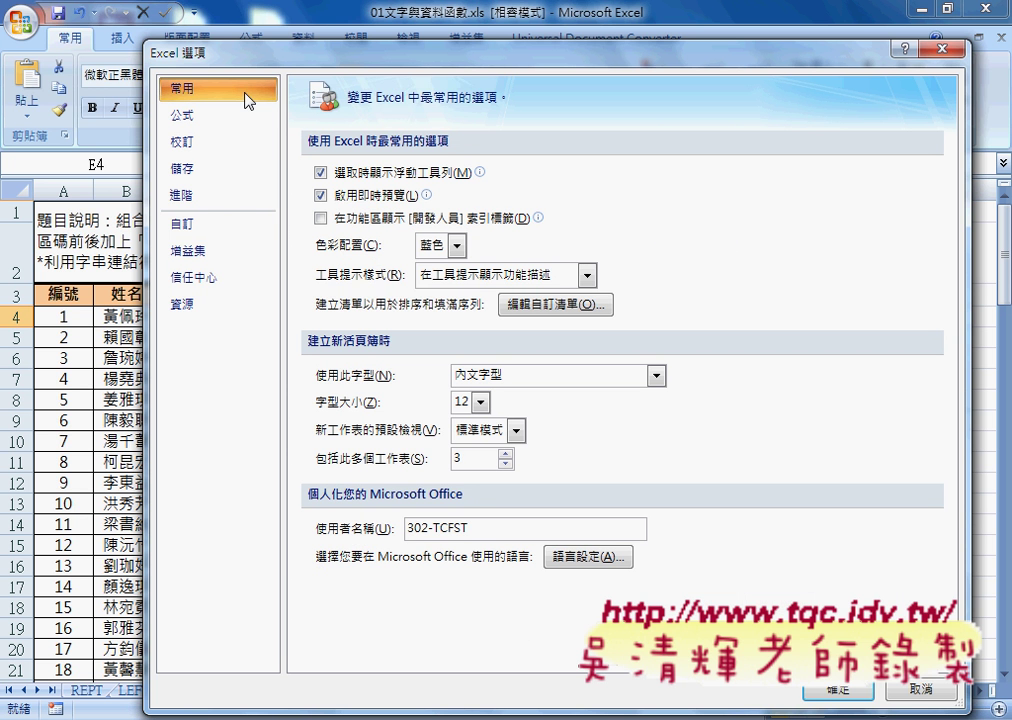
pyautogui.click(321, 218)
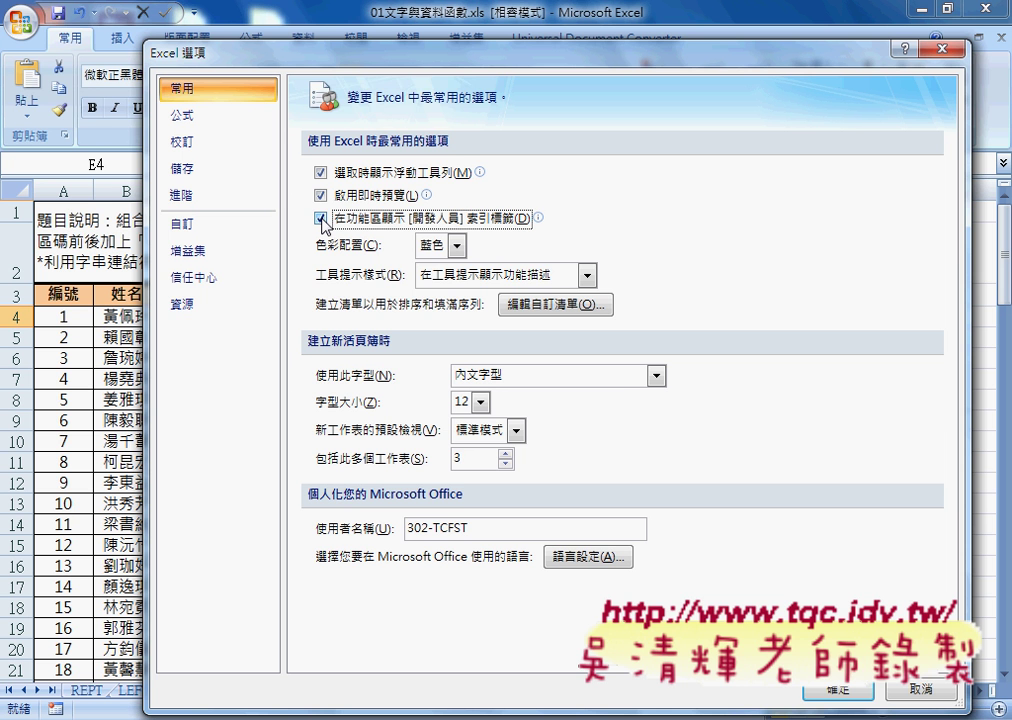
pyautogui.click(230, 237)
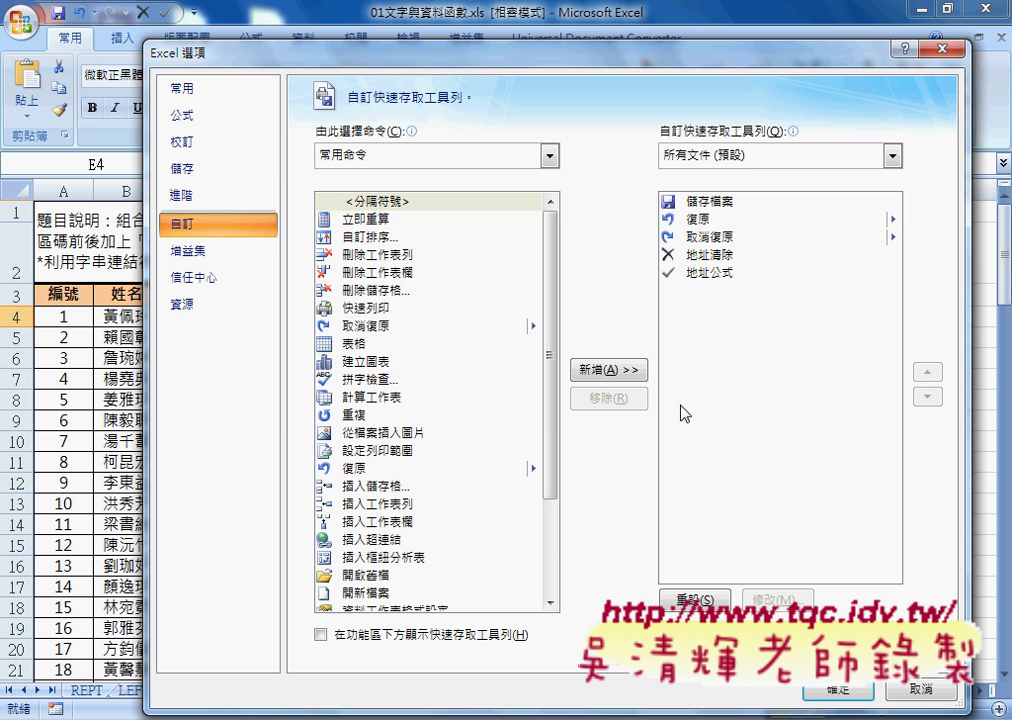
pyautogui.click(845, 692)
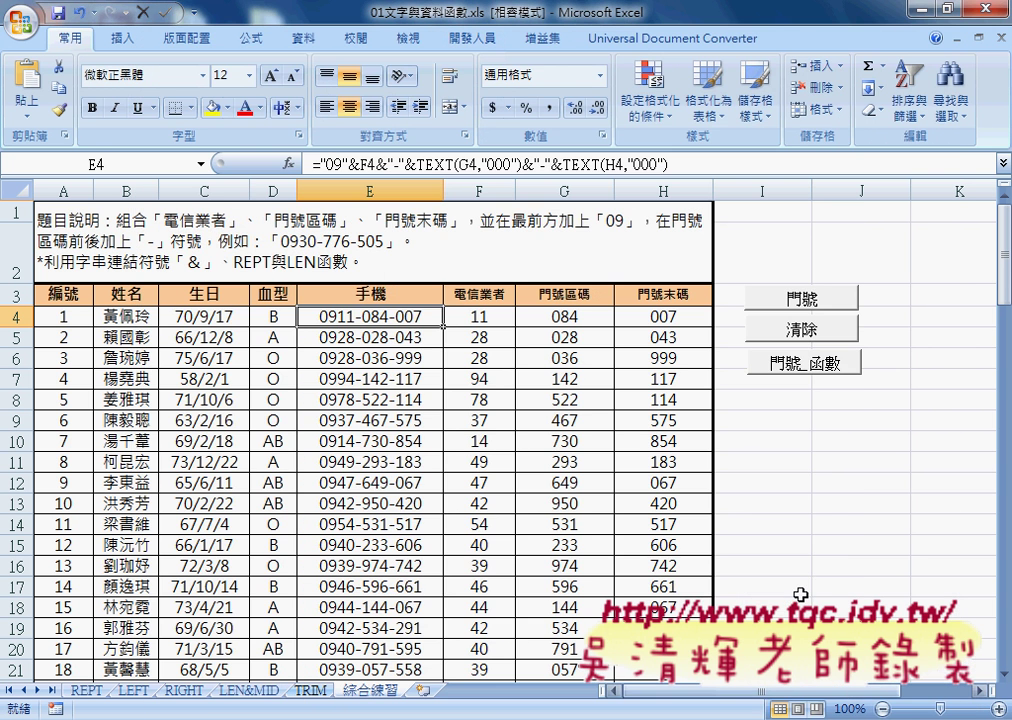
# Switch to the Developer tab and empty the 手機 column with the sheet's 清除 button.
pyautogui.click(466, 40)
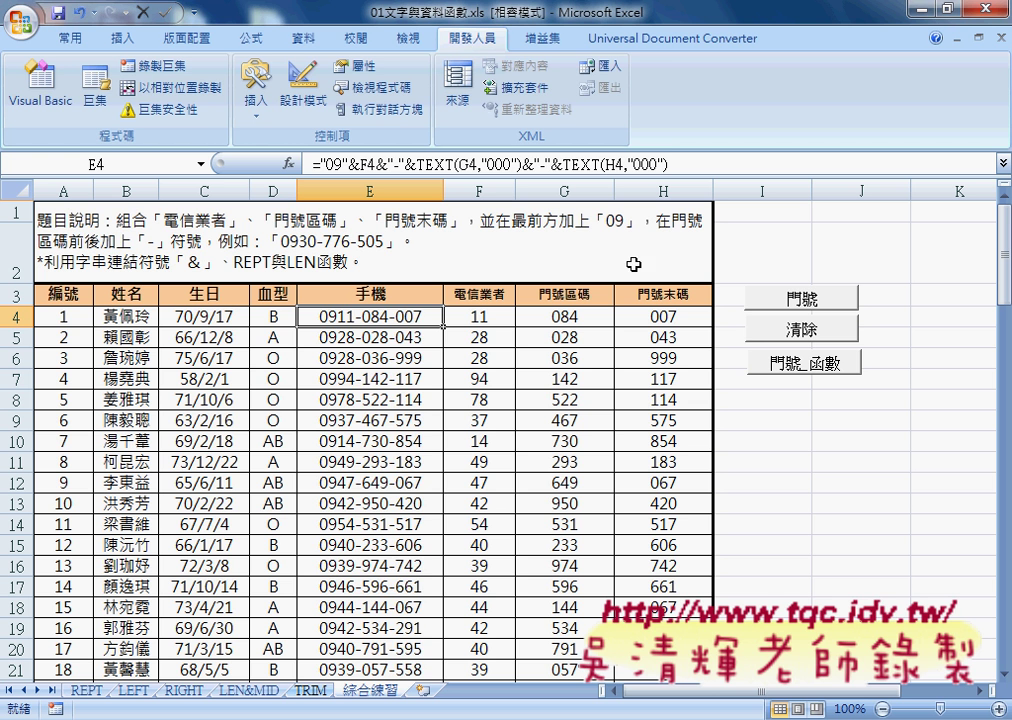
pyautogui.click(790, 330)
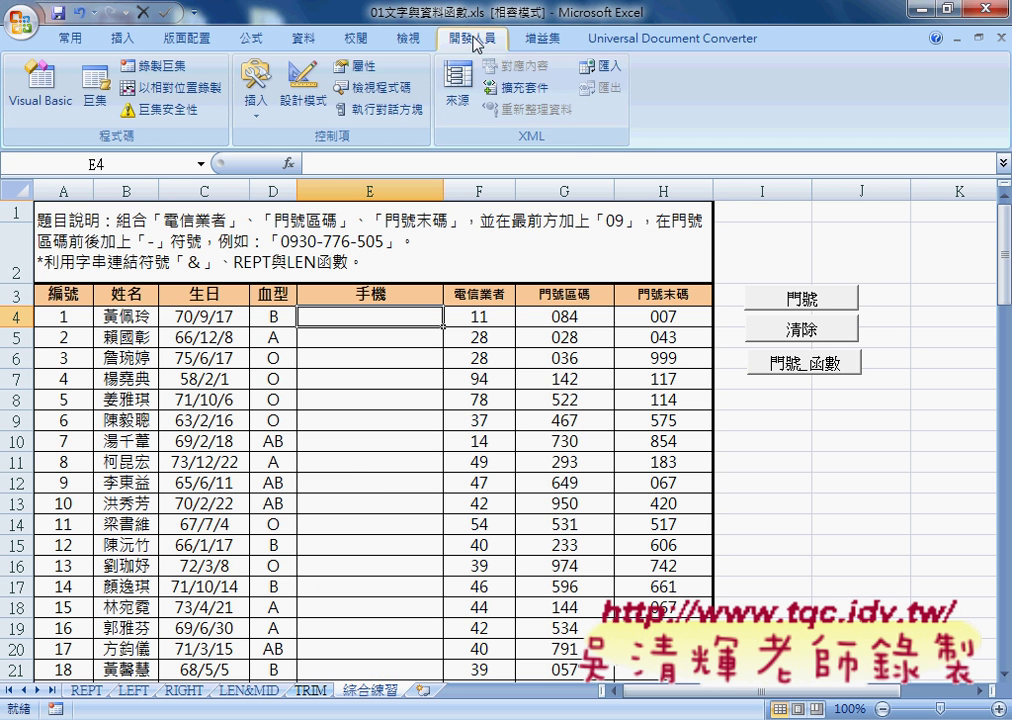
# Launch the Visual Basic editor and drag its window up-left and larger so full code lines show.
pyautogui.click(40, 104)
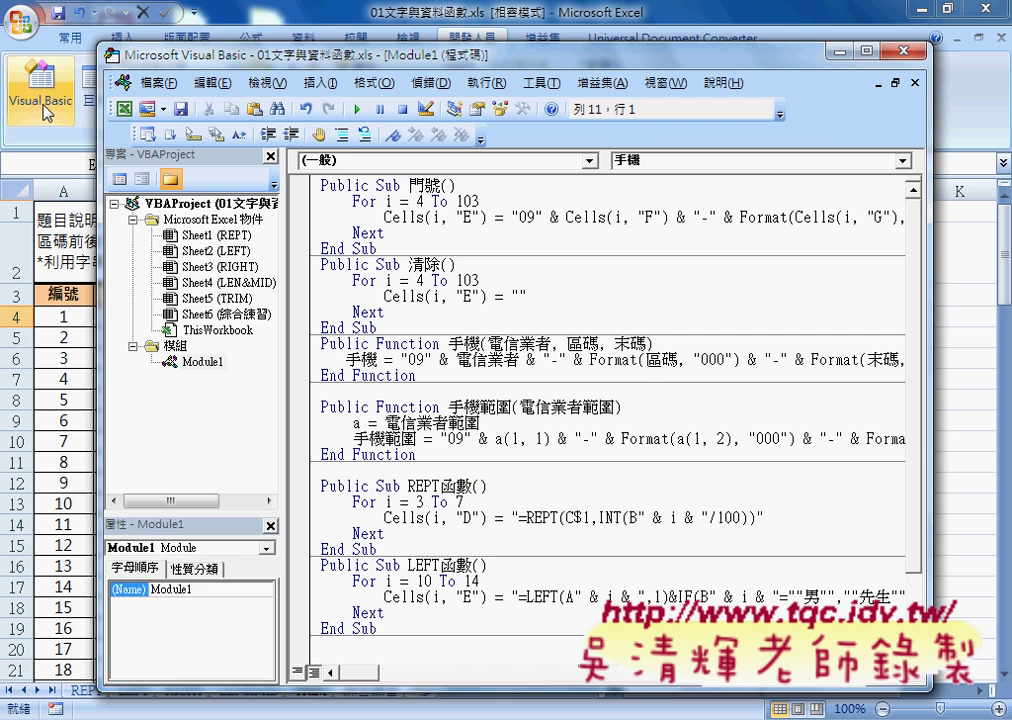
pyautogui.moveTo(173, 62); pyautogui.dragTo(76, 23)
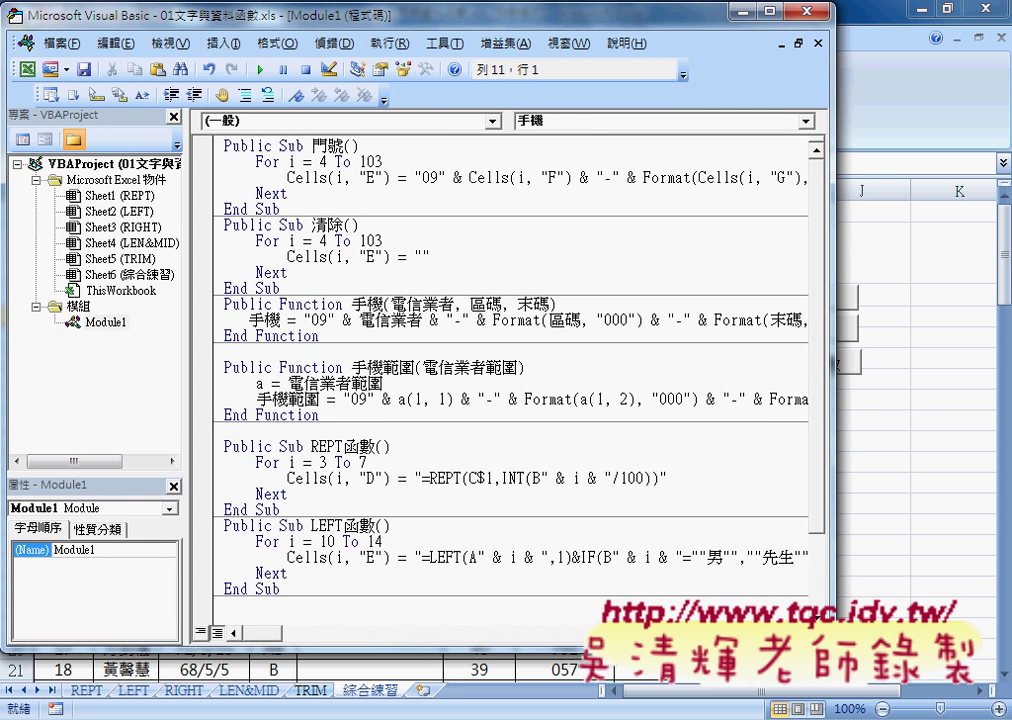
pyautogui.moveTo(836, 650); pyautogui.dragTo(996, 690)
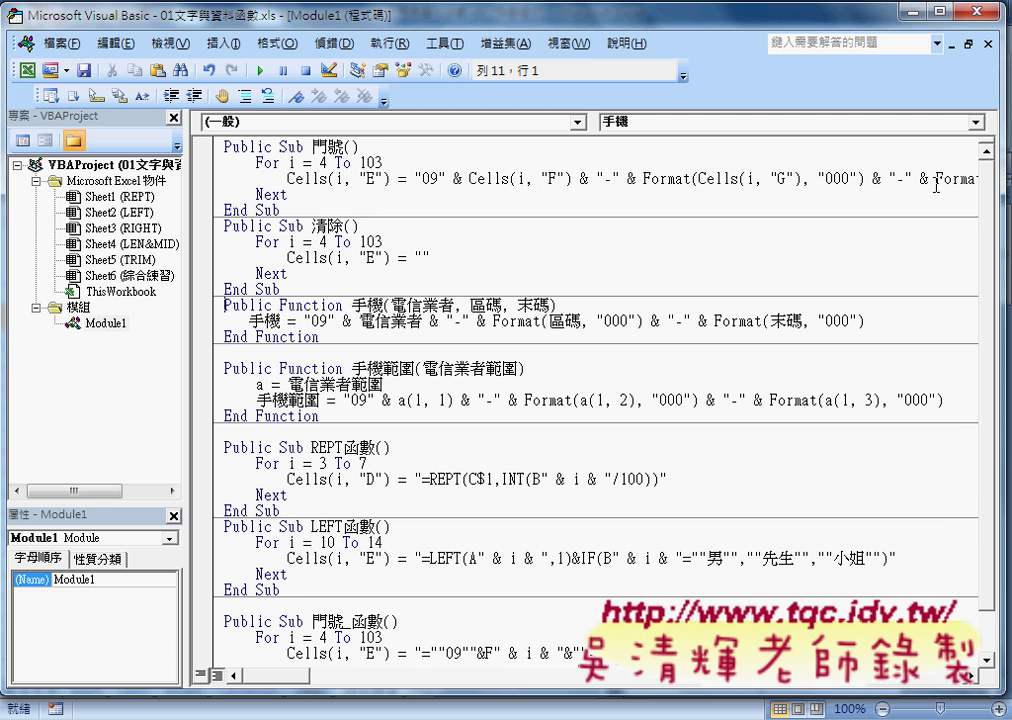
# Close Module1's code view, remove Module1 without exporting, and widen the Project pane.
pyautogui.click(988, 44)
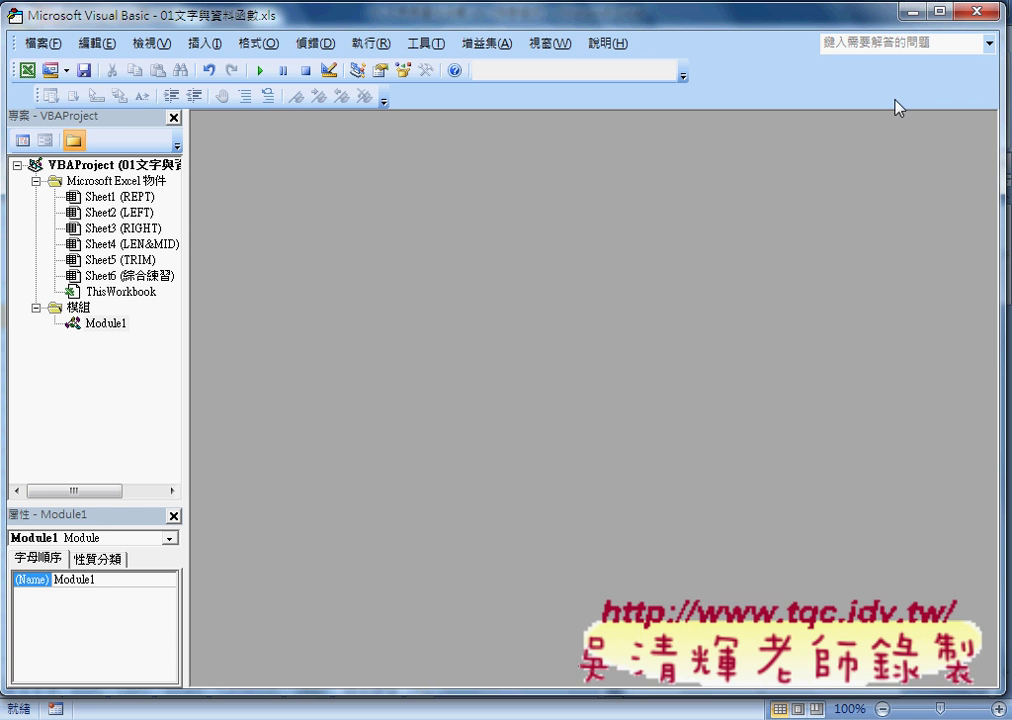
pyautogui.rightClick(100, 324)
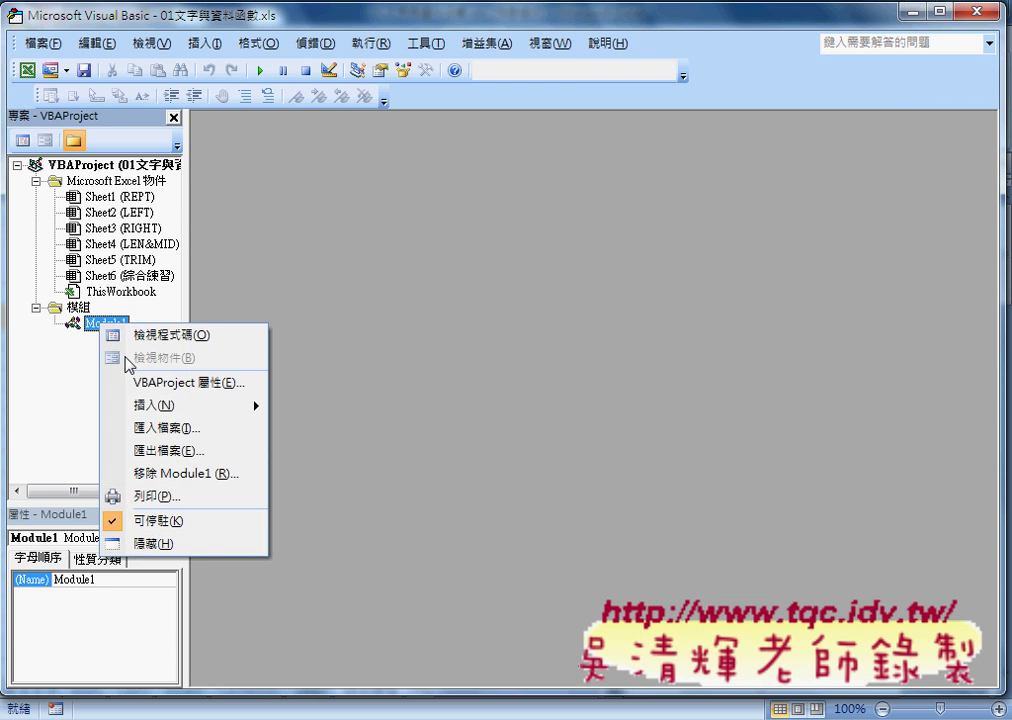
pyautogui.click(174, 480)
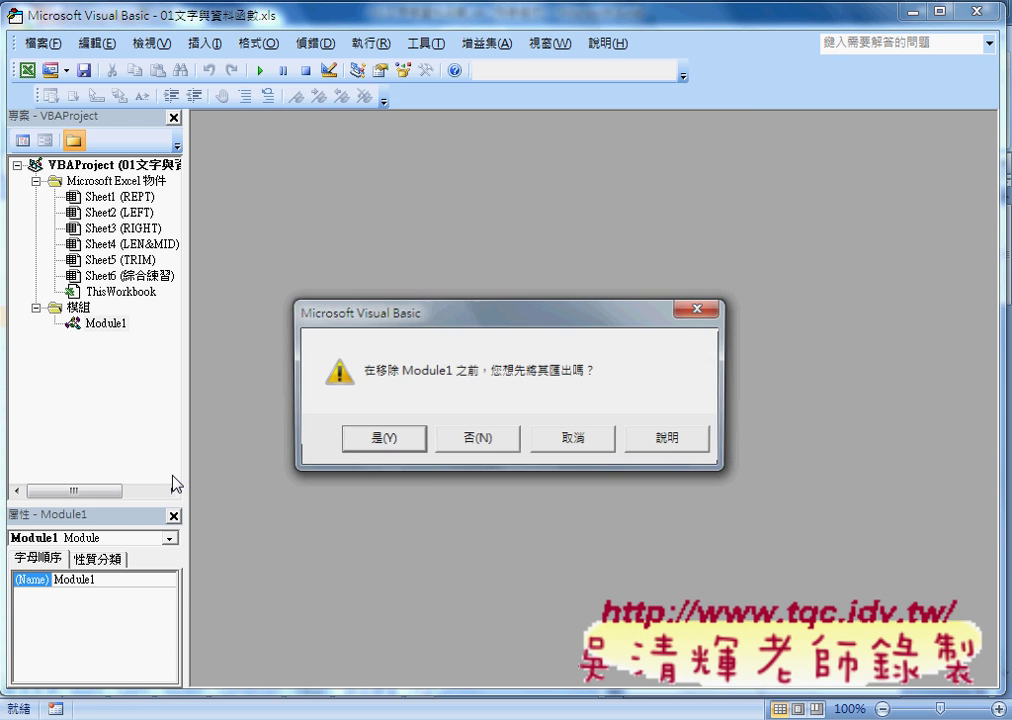
pyautogui.click(495, 447)
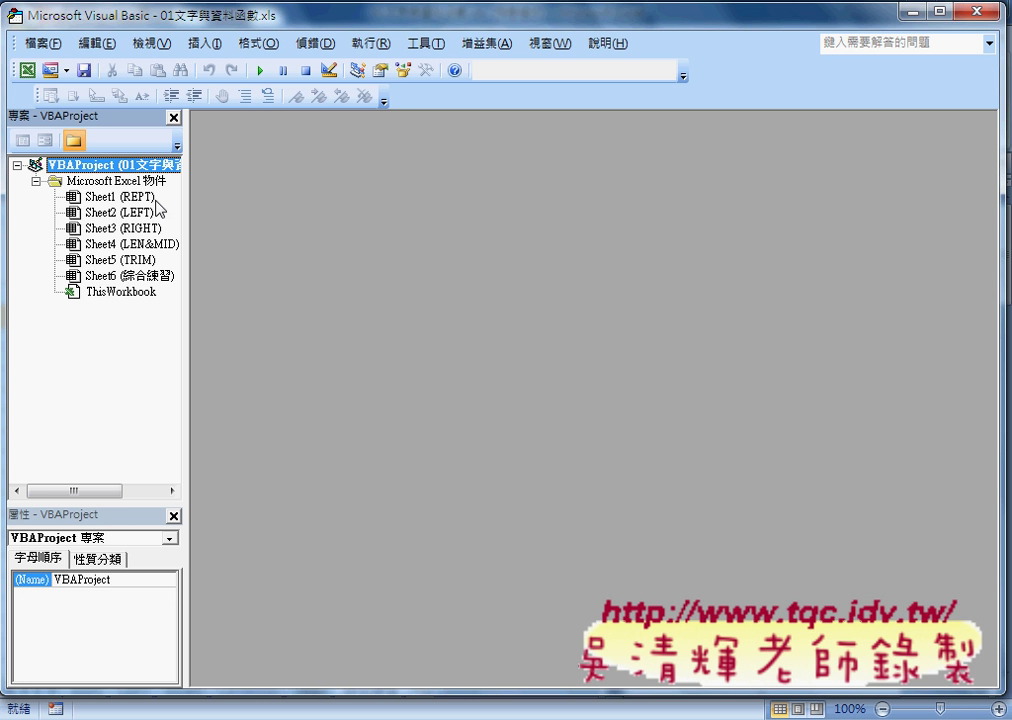
pyautogui.moveTo(189, 185); pyautogui.dragTo(282, 190)
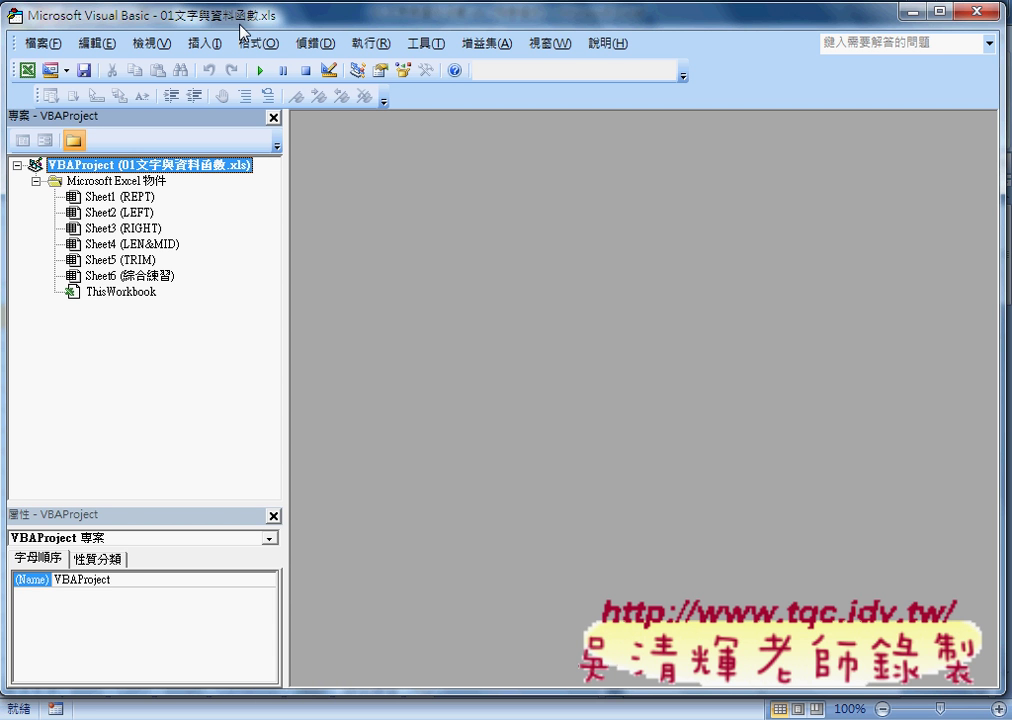
# Restore and shrink the editor, narrow its Project pane, and position it beside the sheet.
pyautogui.doubleClick(20, 12)
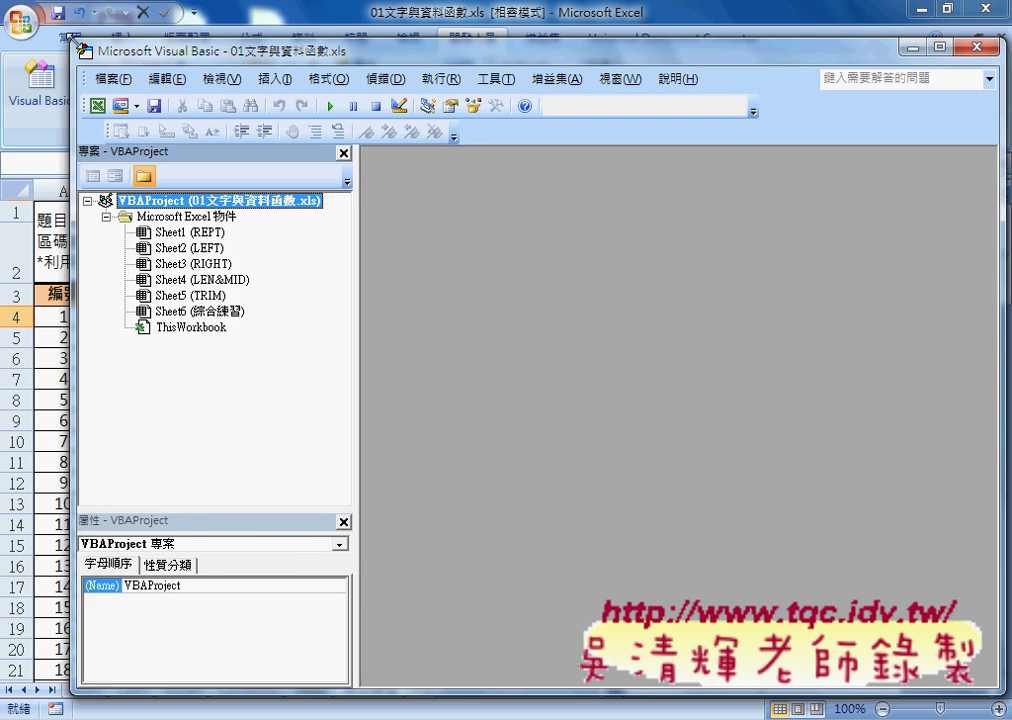
pyautogui.moveTo(113, 65); pyautogui.dragTo(229, 122)
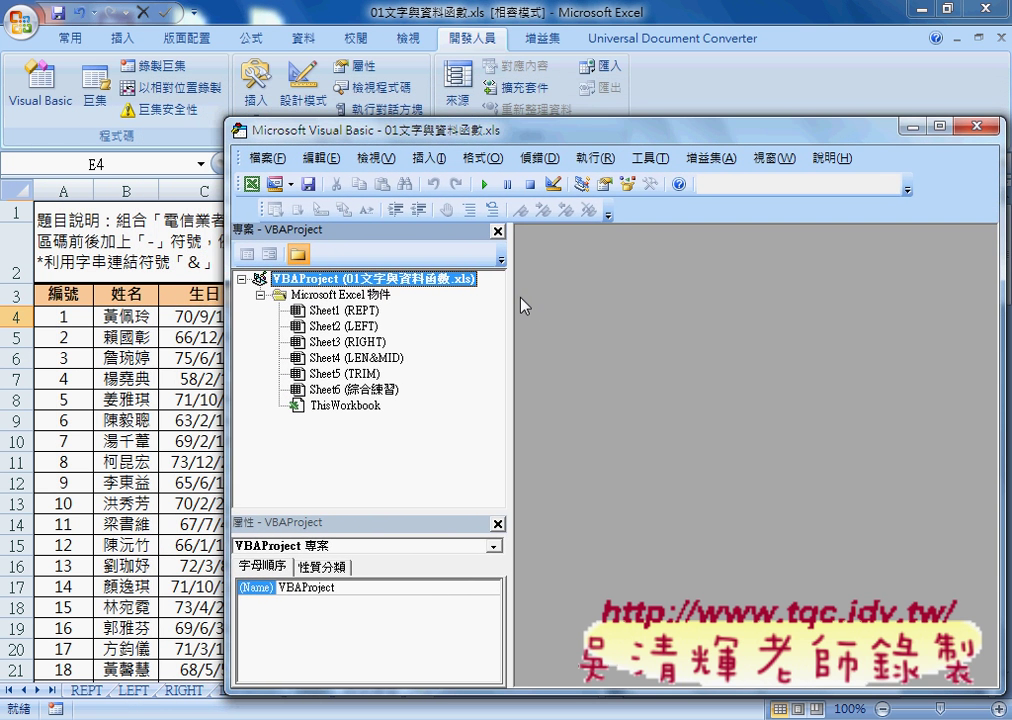
pyautogui.moveTo(511, 296); pyautogui.dragTo(415, 296)
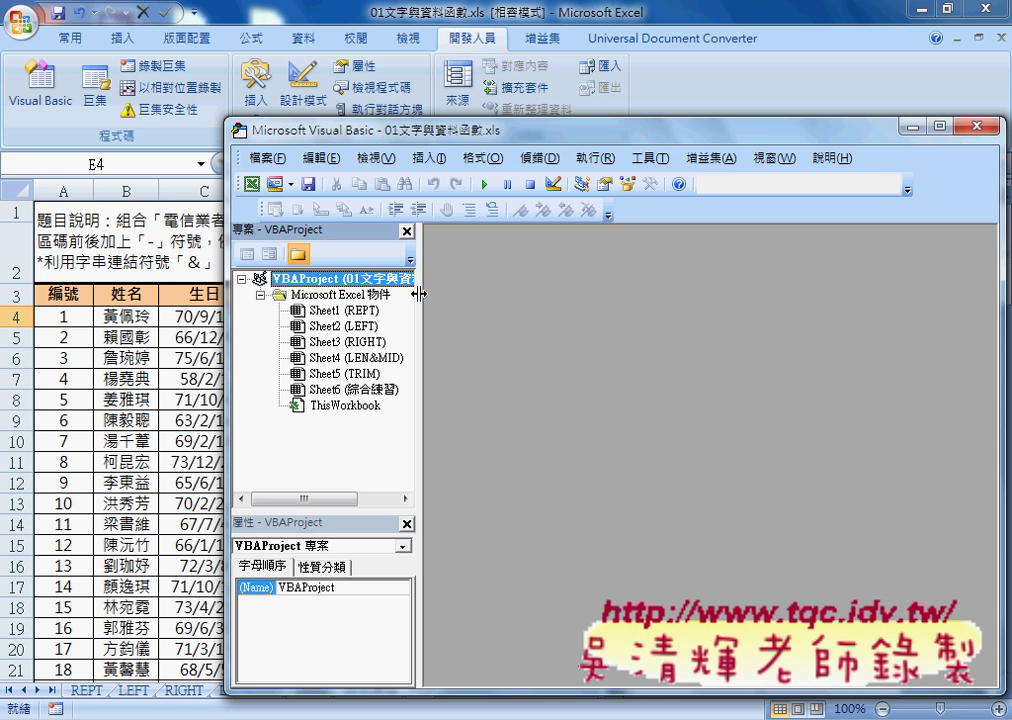
pyautogui.moveTo(336, 131)
pyautogui.mouseDown()
pyautogui.moveTo(548, 150)
pyautogui.moveTo(541, 102)
pyautogui.mouseUp()
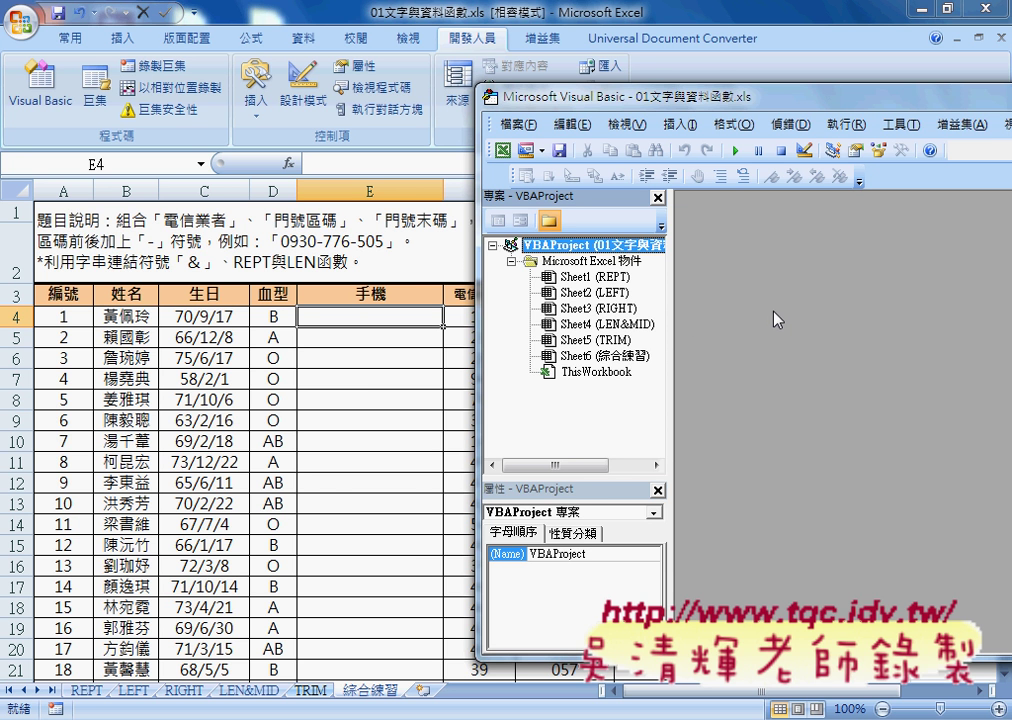
pyautogui.moveTo(701, 100); pyautogui.dragTo(602, 75)
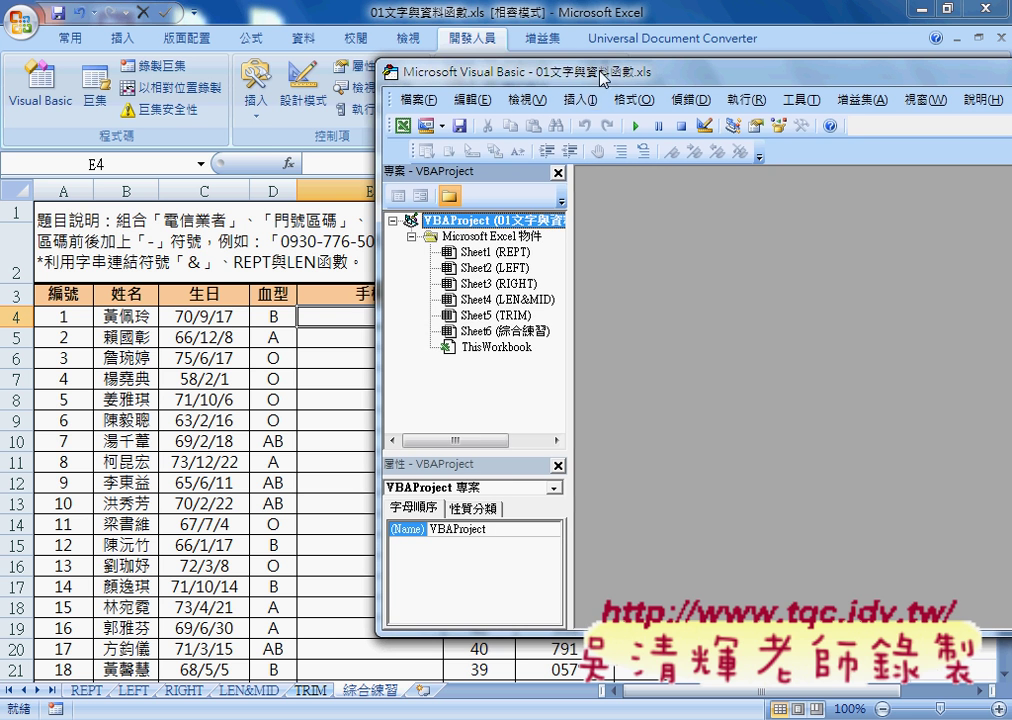
# Use the VBAProject right-click menu and adjust the editor's pane widths.
pyautogui.rightClick(488, 226)
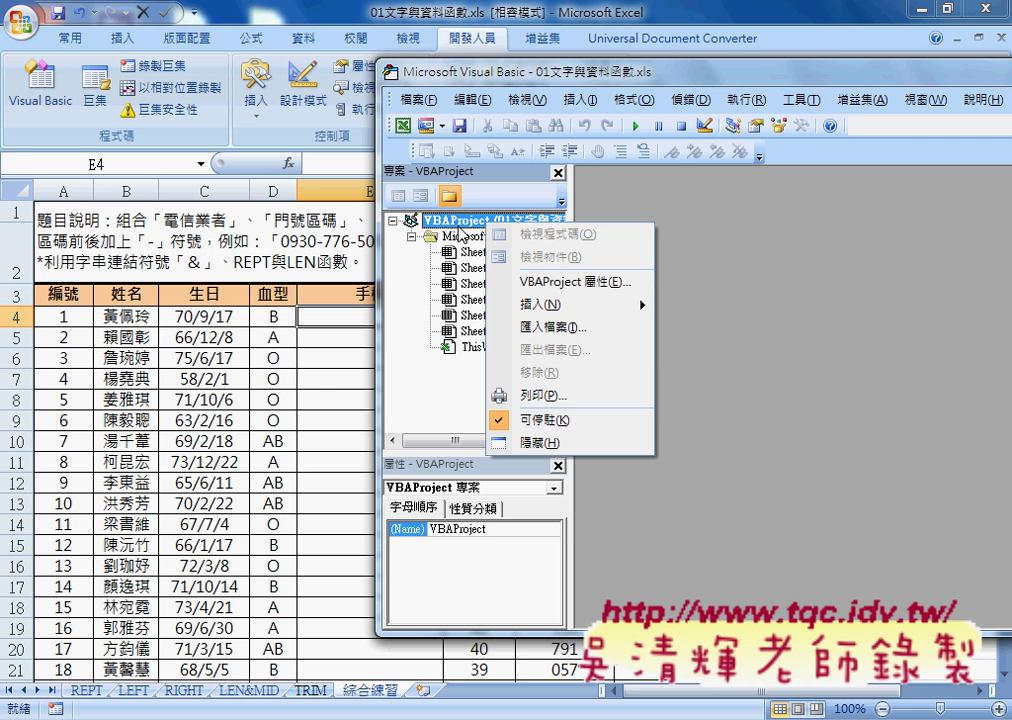
pyautogui.moveTo(590, 304)
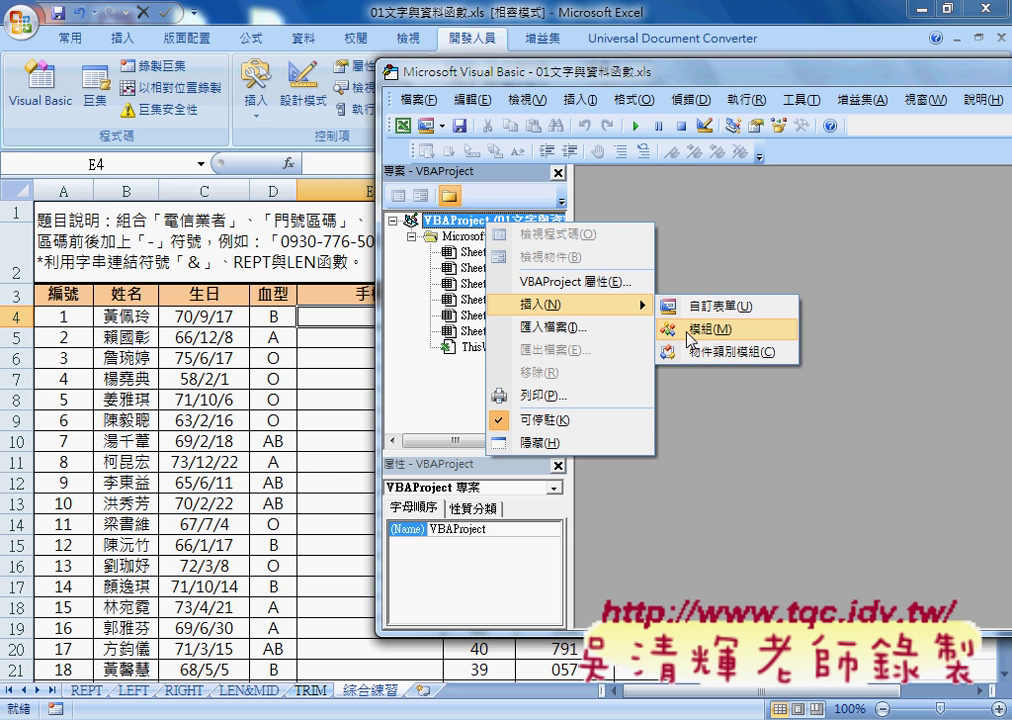
pyautogui.click(692, 338)
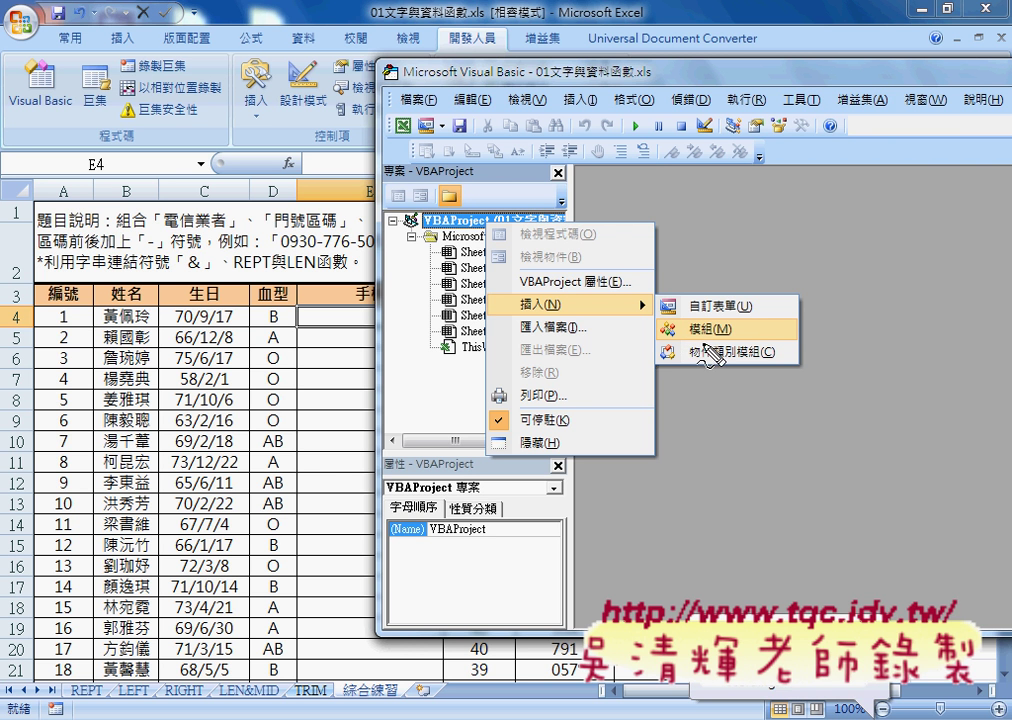
pyautogui.moveTo(669, 330)
pyautogui.mouseDown()
pyautogui.moveTo(745, 335)
pyautogui.moveTo(672, 326)
pyautogui.mouseUp()
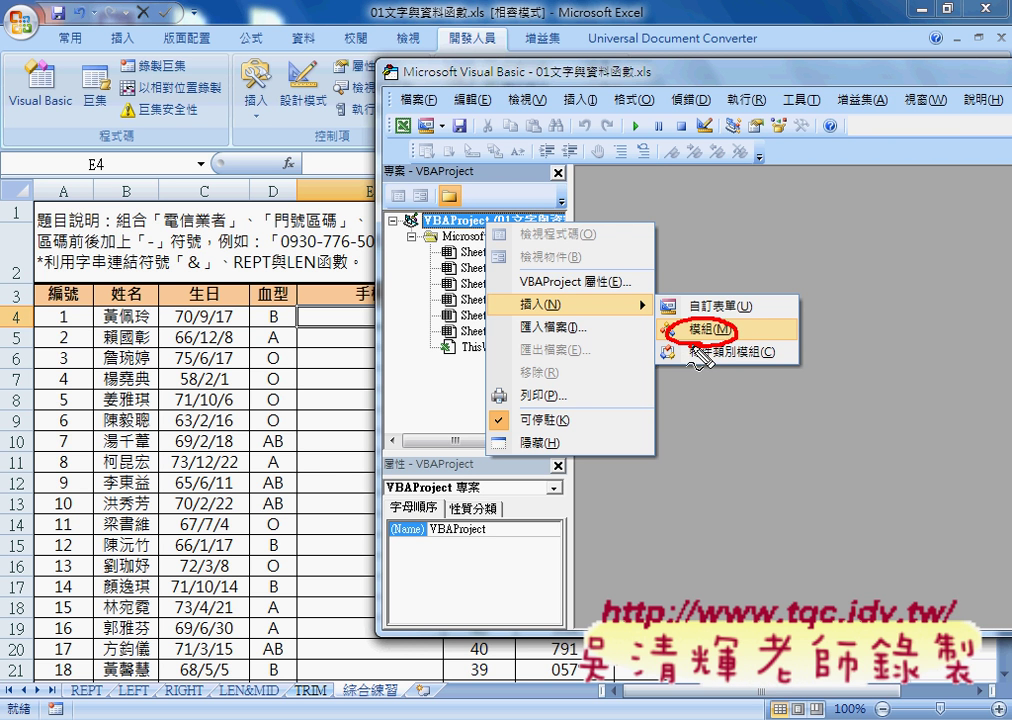
pyautogui.moveTo(543, 318)
pyautogui.mouseDown()
pyautogui.moveTo(565, 292)
pyautogui.moveTo(686, 305)
pyautogui.moveTo(672, 330)
pyautogui.mouseUp()
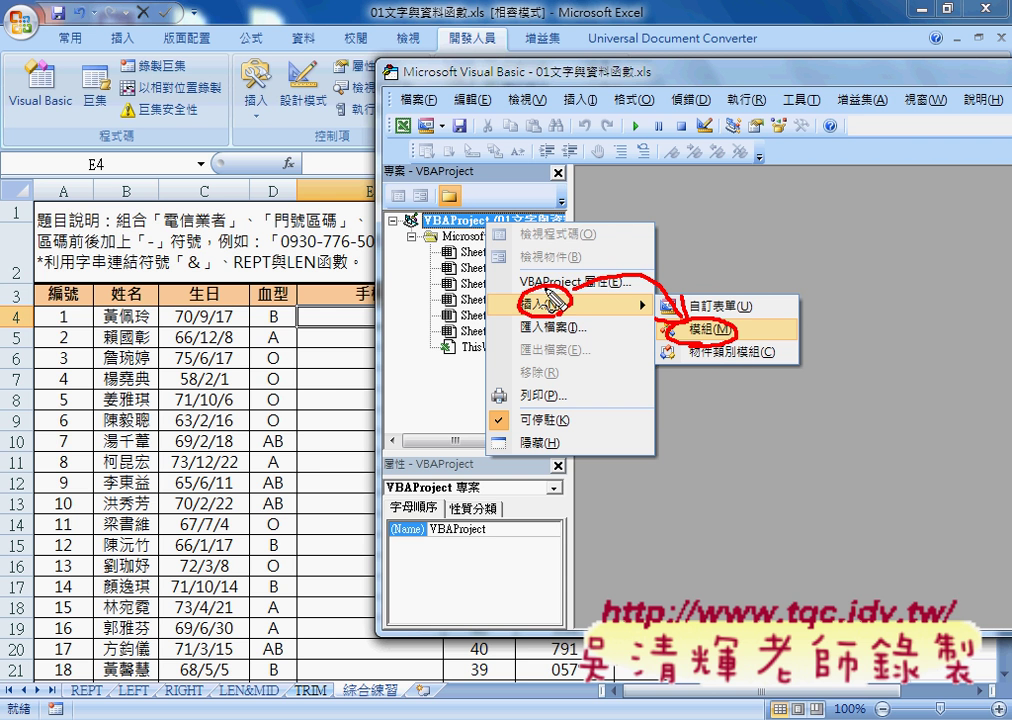
pyautogui.moveTo(420, 229); pyautogui.dragTo(444, 227)
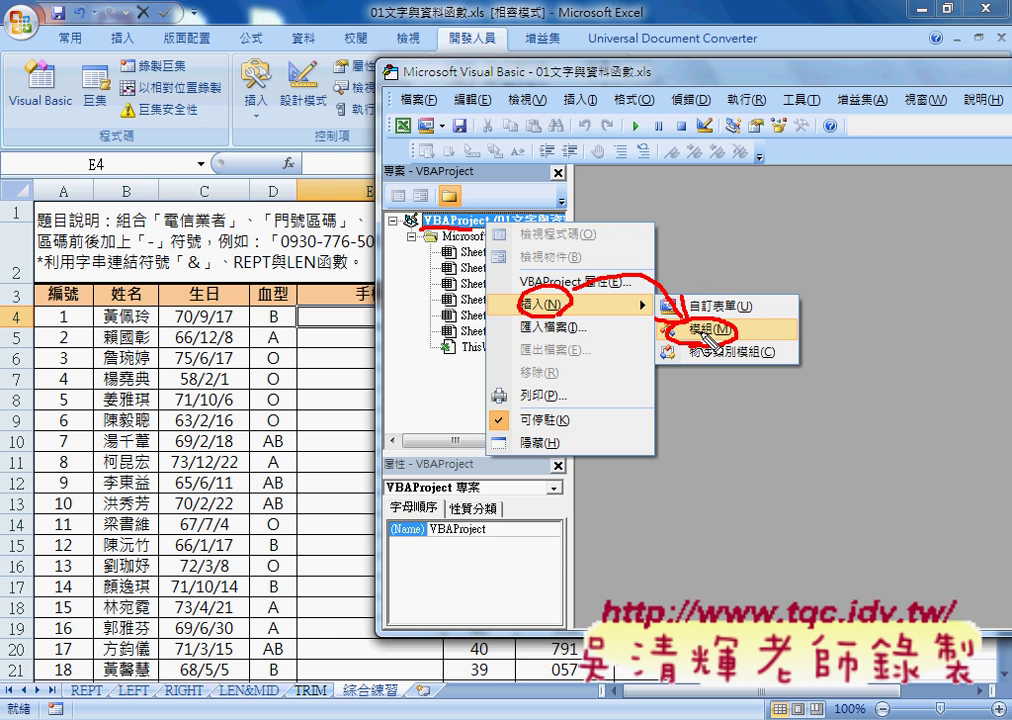
pyautogui.click(705, 340)
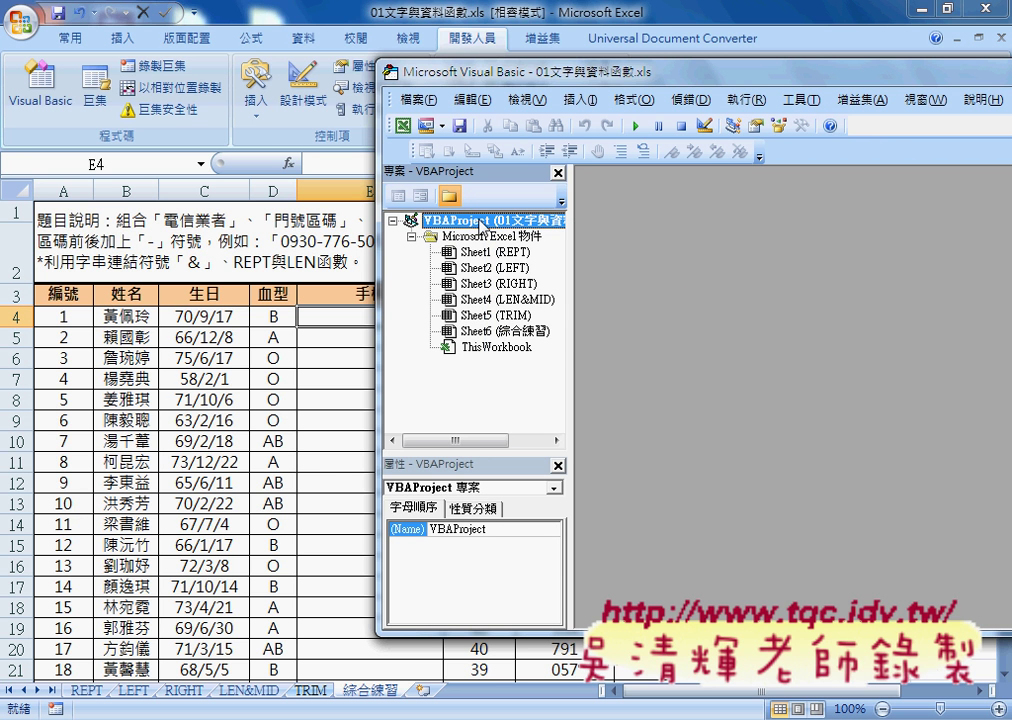
# Insert Module1 through VBAProject > Insert > Module, then move the editor left and shorten the Project pane.
pyautogui.rightClick(480, 221)
pyautogui.moveTo(540, 303)
pyautogui.click(770, 324)
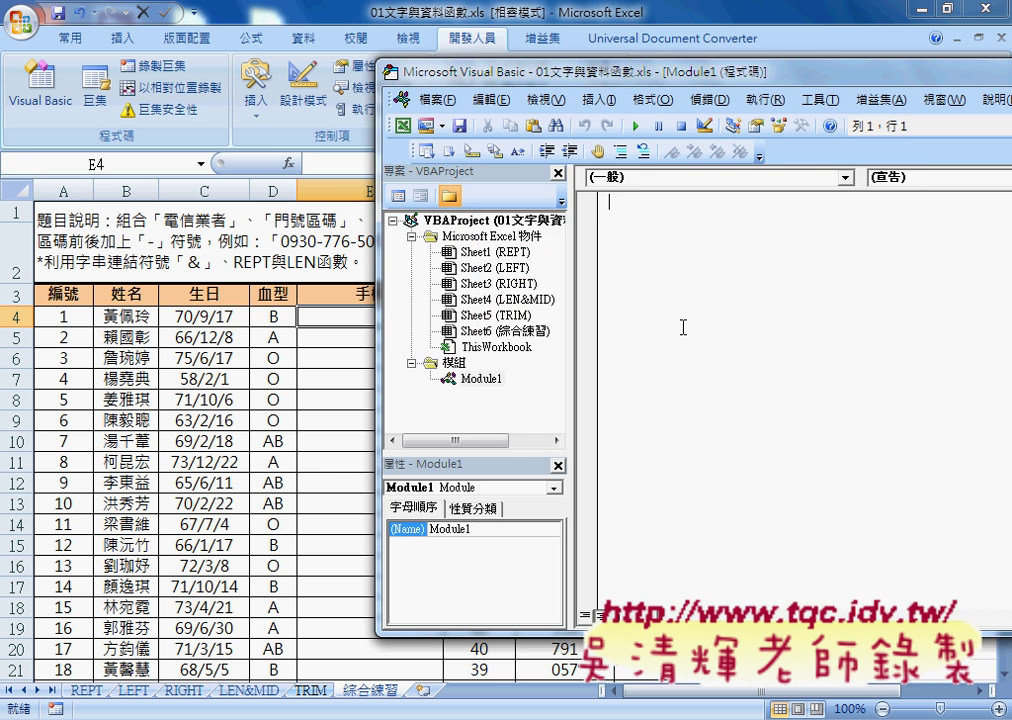
pyautogui.moveTo(440, 73); pyautogui.dragTo(298, 68)
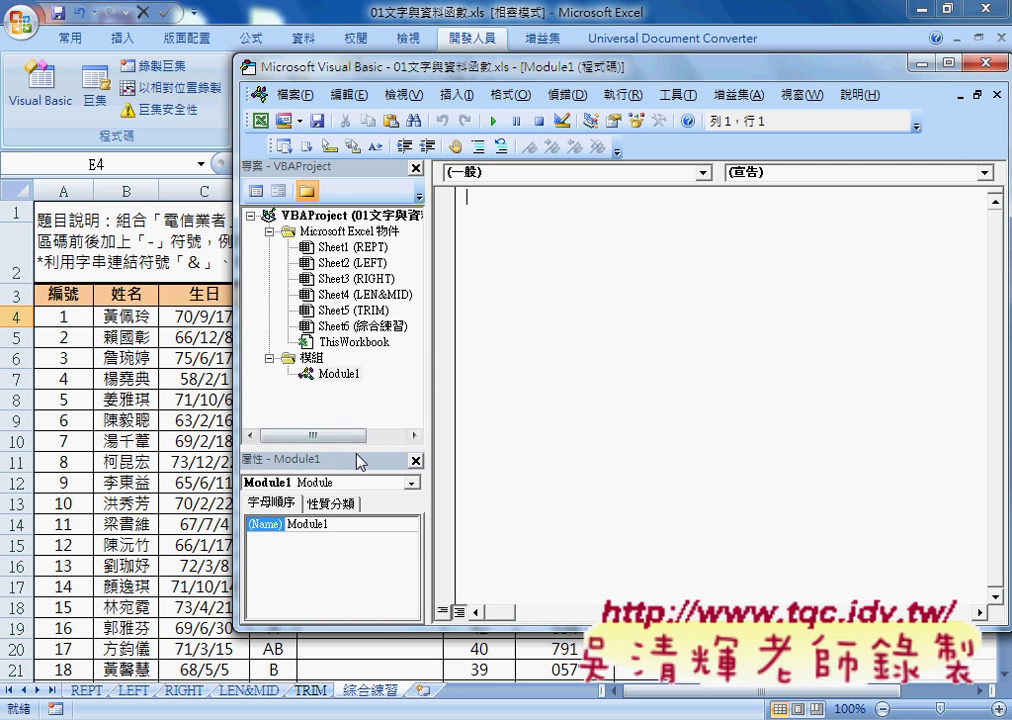
pyautogui.moveTo(372, 450); pyautogui.dragTo(373, 338)
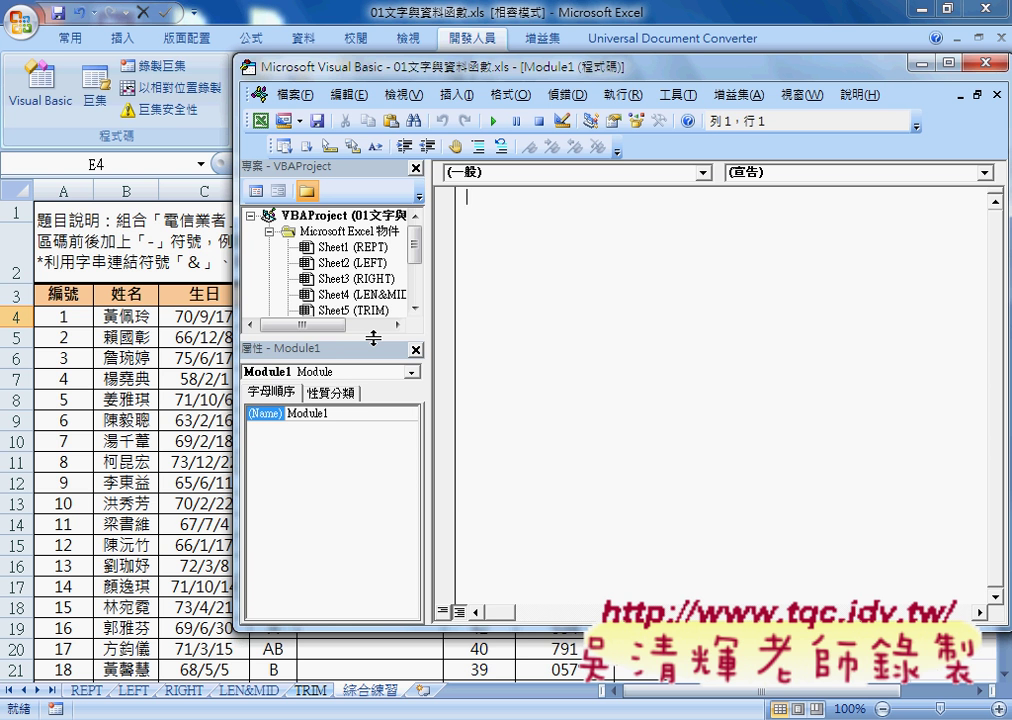
pyautogui.rightClick(320, 278)
pyautogui.moveTo(365, 358)
pyautogui.click(540, 381)
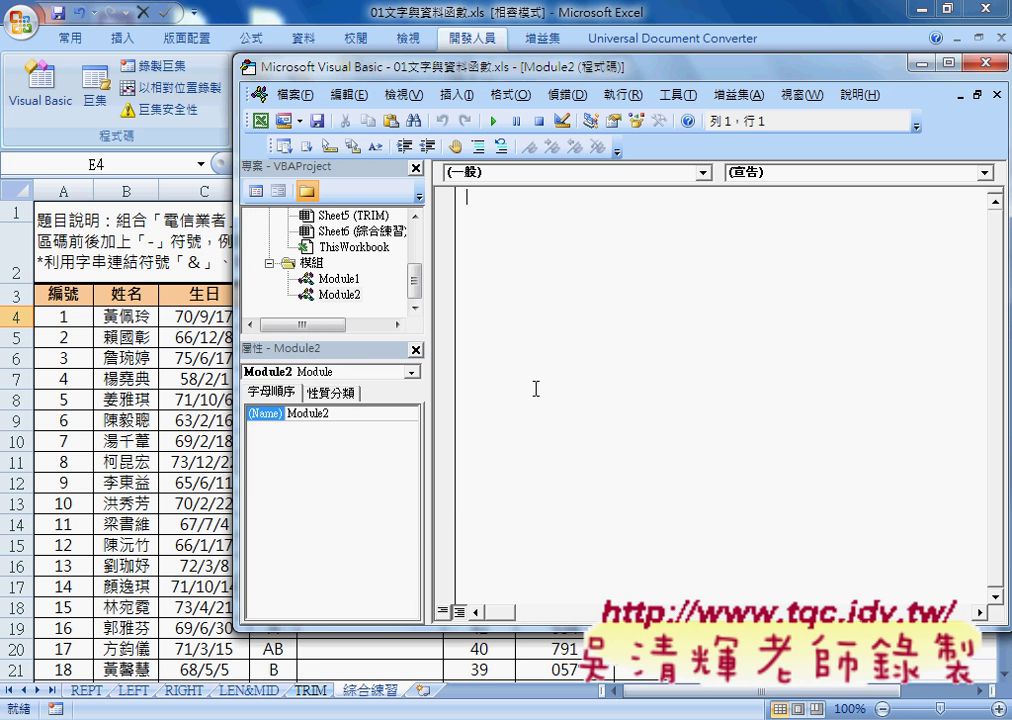
pyautogui.moveTo(414, 280); pyautogui.dragTo(414, 296)
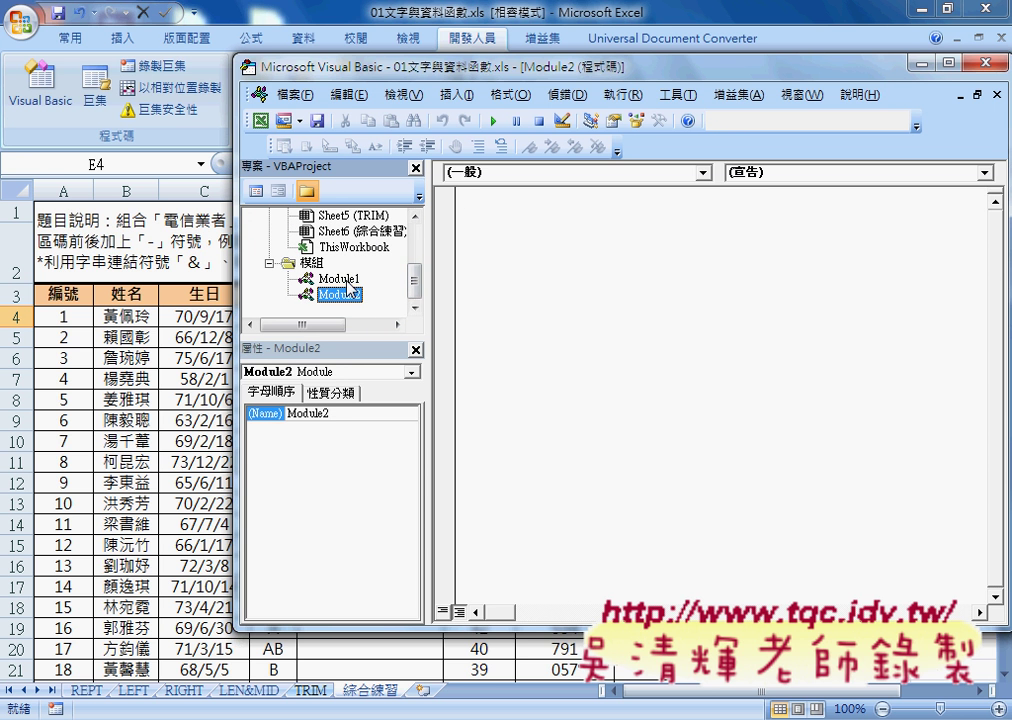
pyautogui.doubleClick(340, 279)
pyautogui.click(352, 296)
pyautogui.click(572, 235)
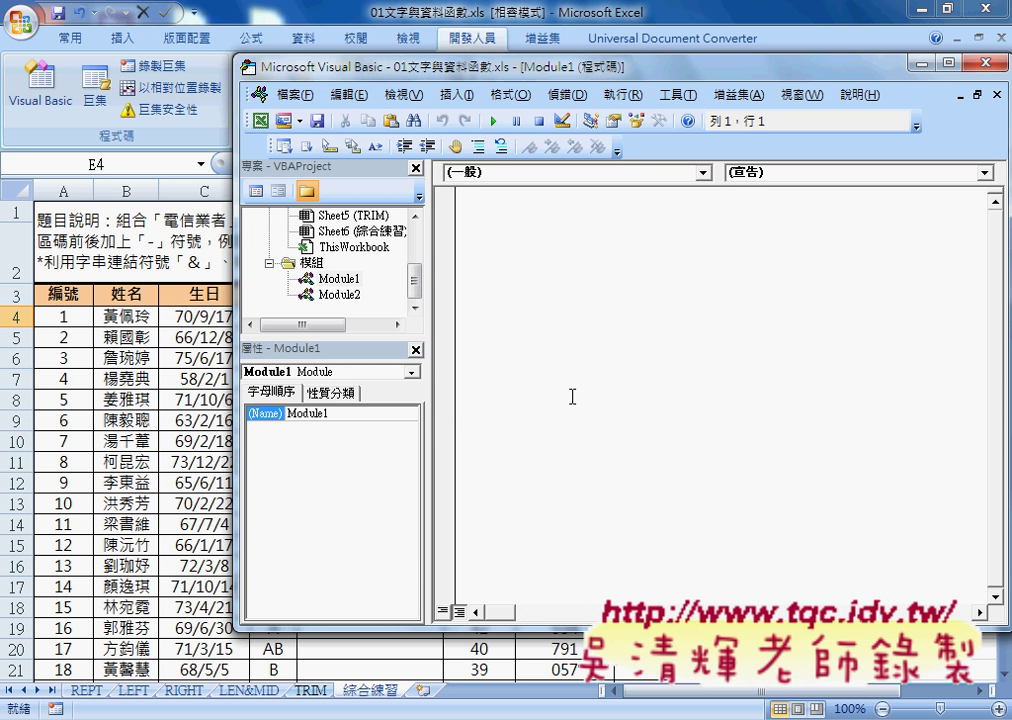
pyautogui.click(345, 295)
pyautogui.rightClick(350, 296)
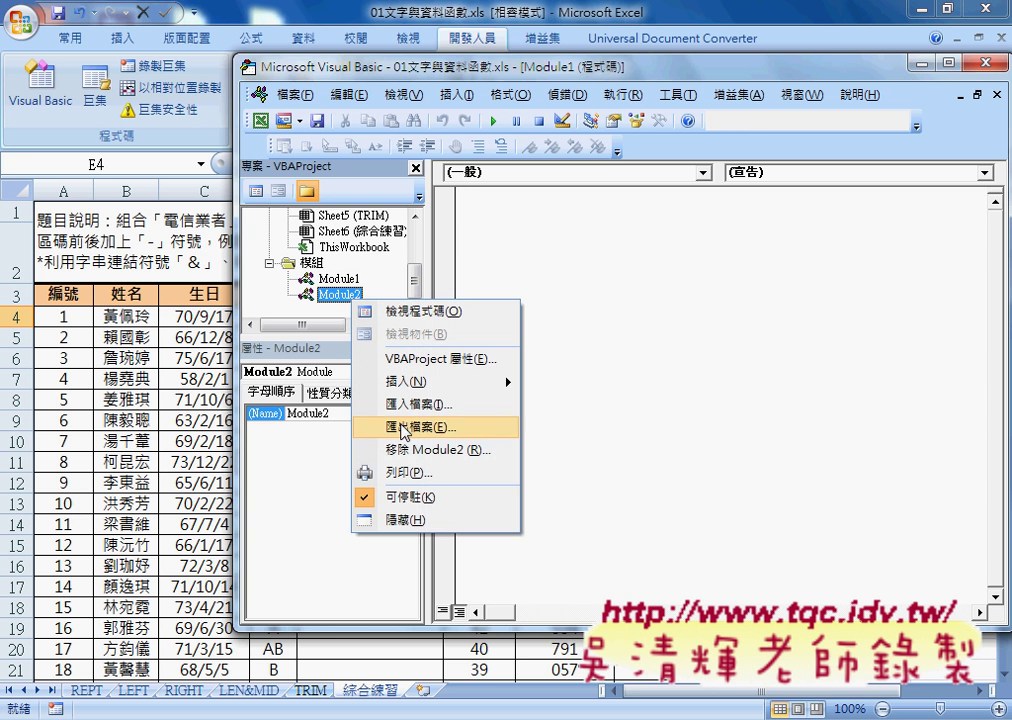
pyautogui.click(400, 450)
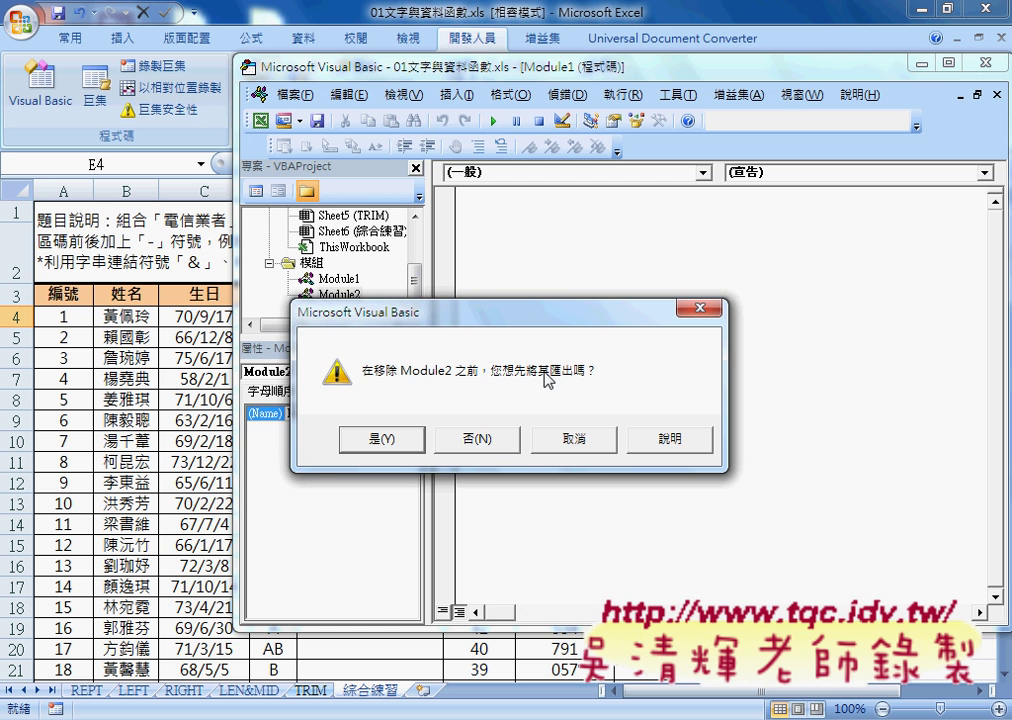
pyautogui.click(484, 440)
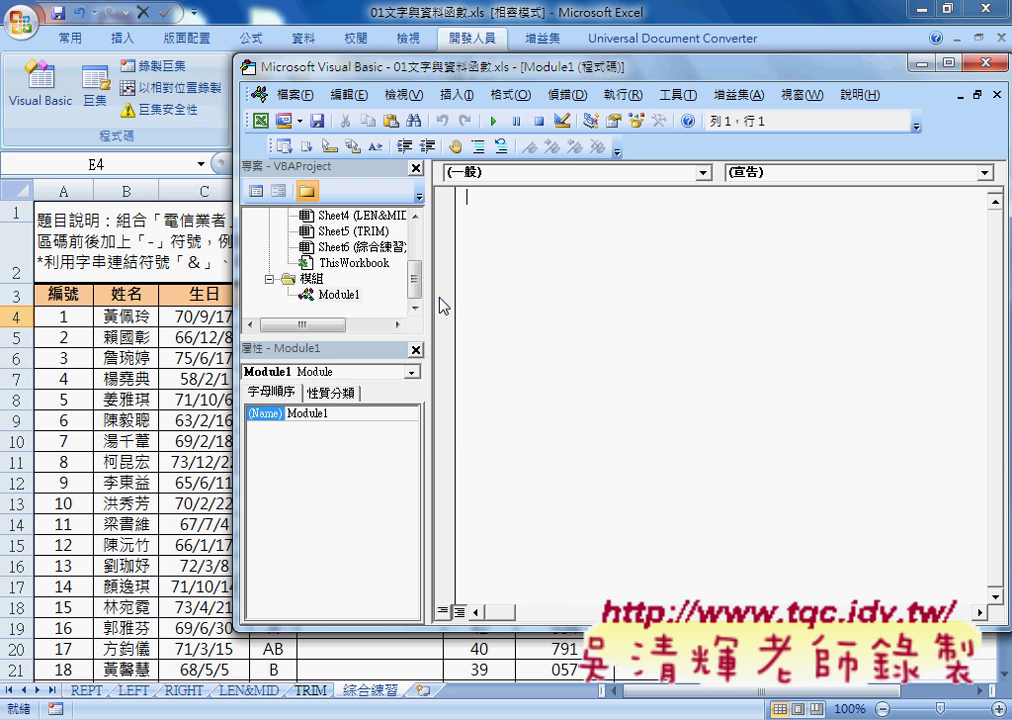
pyautogui.click(337, 296)
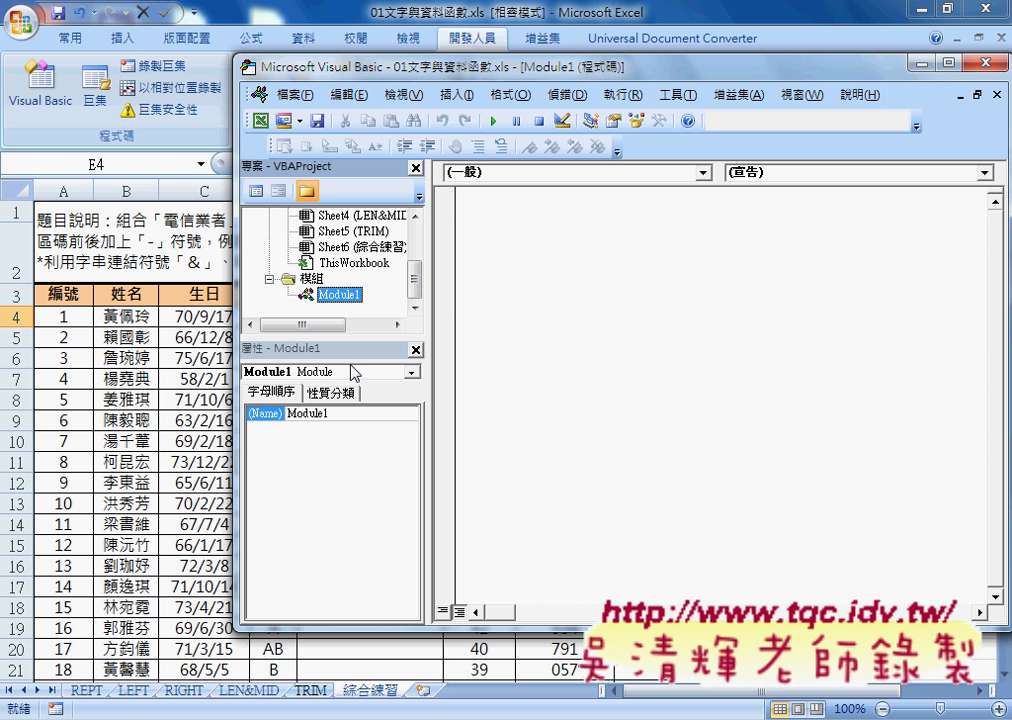
# Enlarge the Project tree, move the editor right to reveal the 手機 column, and narrow the panes.
pyautogui.moveTo(330, 413); pyautogui.dragTo(289, 413)
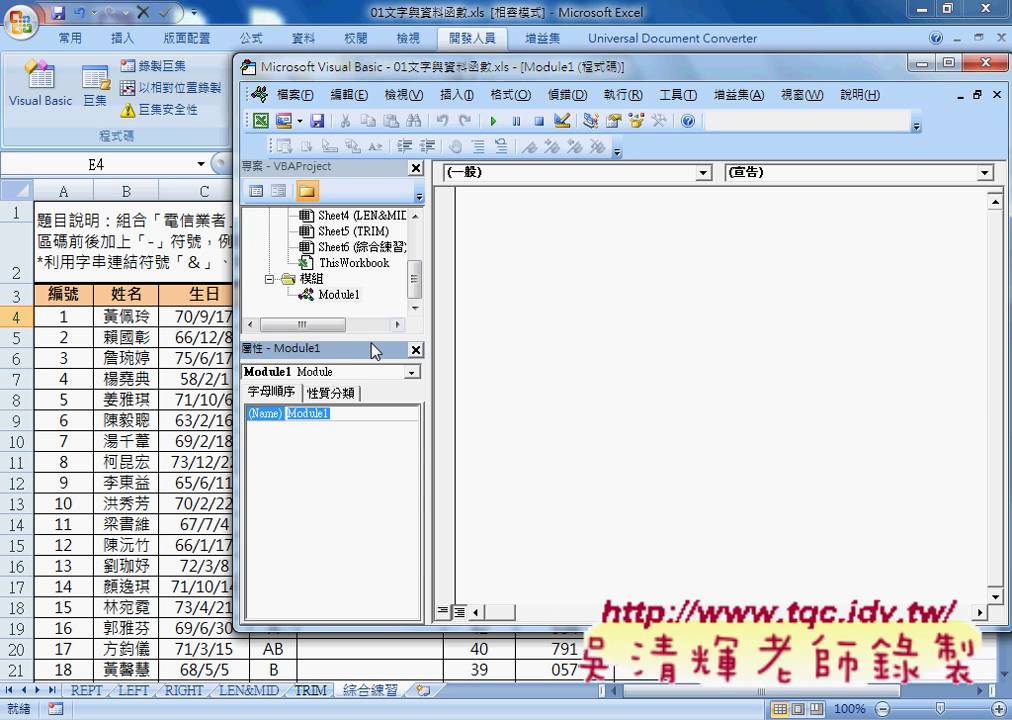
pyautogui.moveTo(407, 338); pyautogui.dragTo(364, 414)
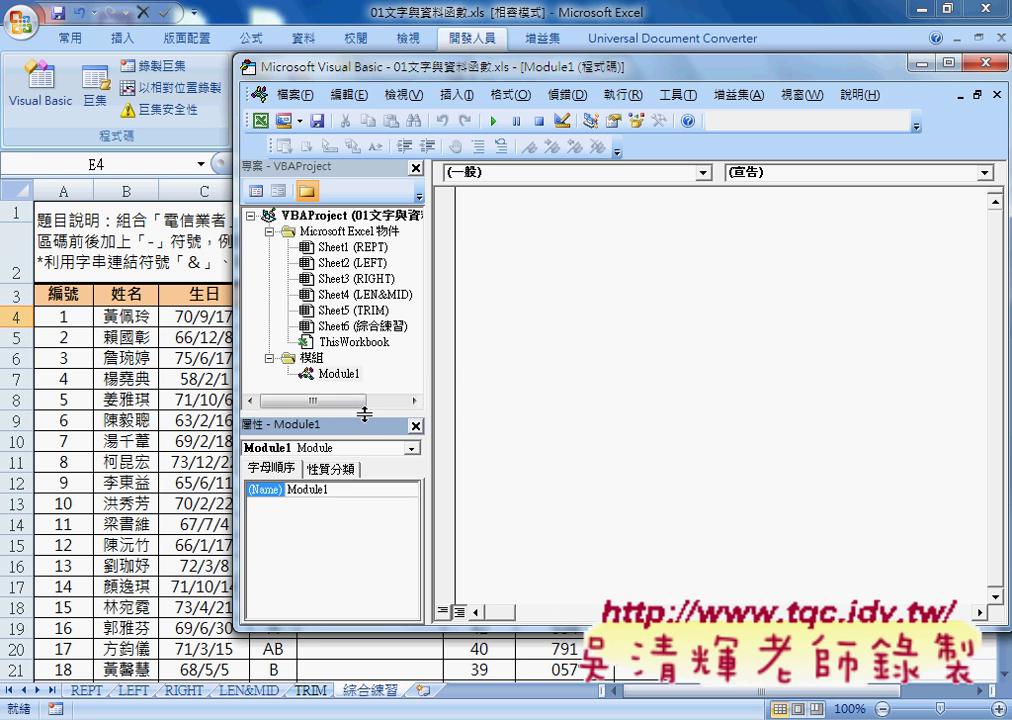
pyautogui.click(345, 374)
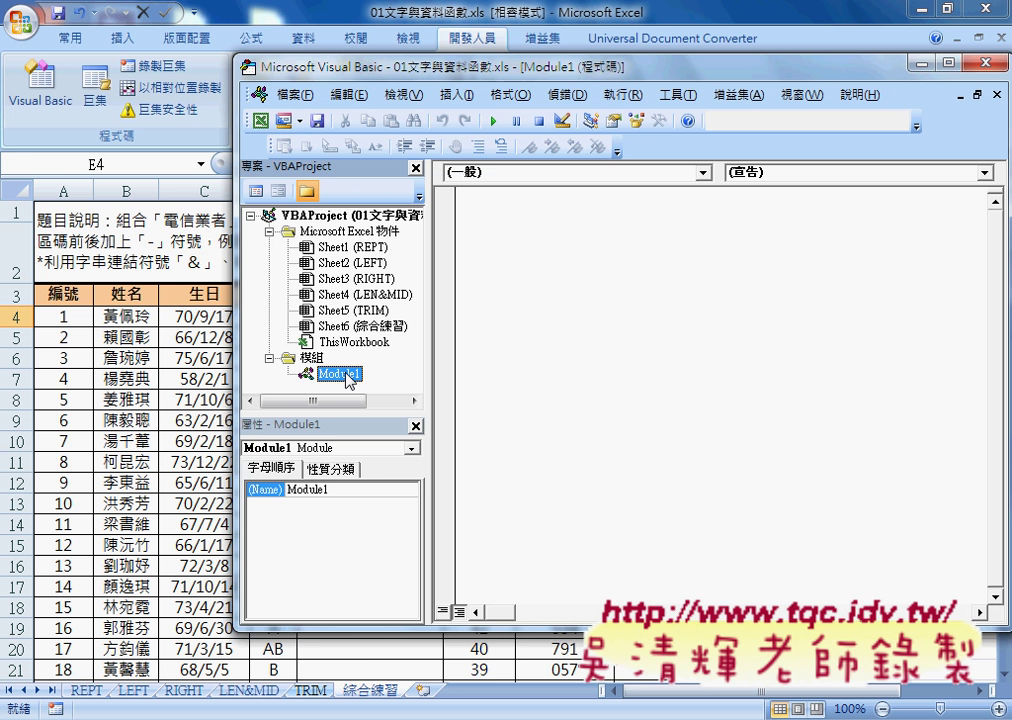
pyautogui.moveTo(400, 68); pyautogui.dragTo(739, 89)
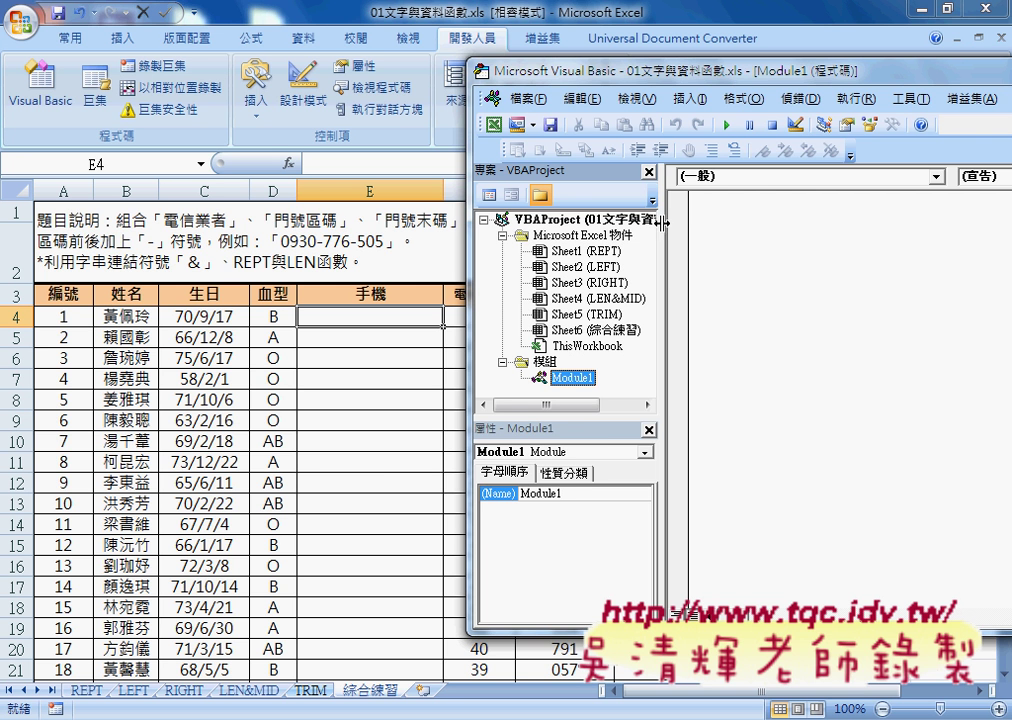
pyautogui.moveTo(660, 228); pyautogui.dragTo(606, 228)
# Add a Public Sub named 門號 to Module1 through Insert > Procedure.
pyautogui.click(689, 99)
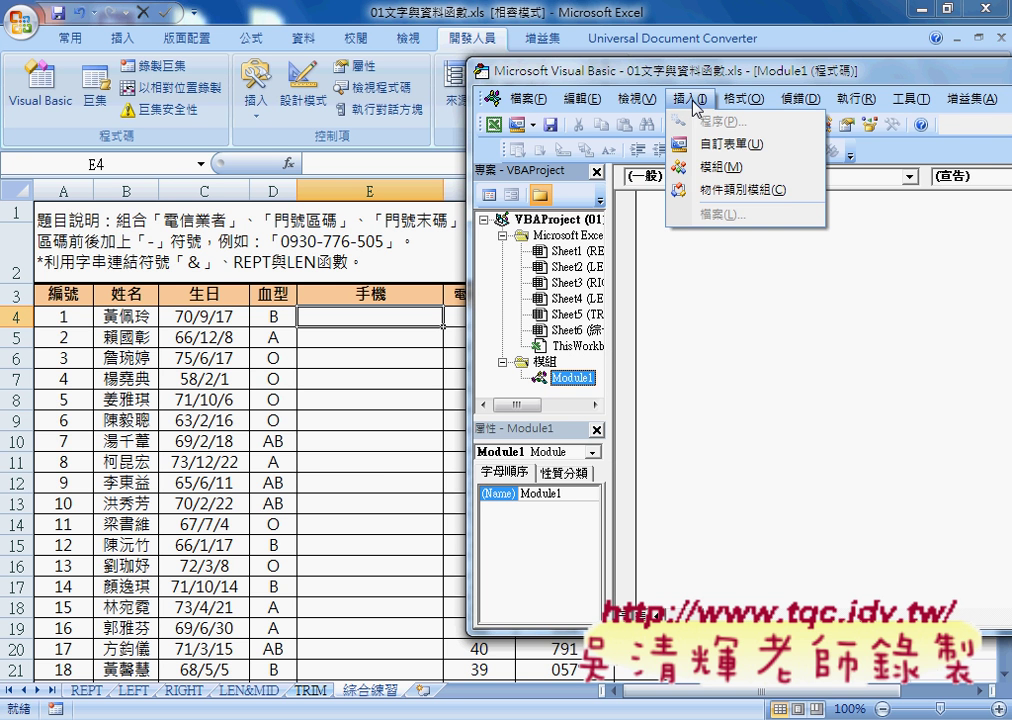
pyautogui.click(687, 273)
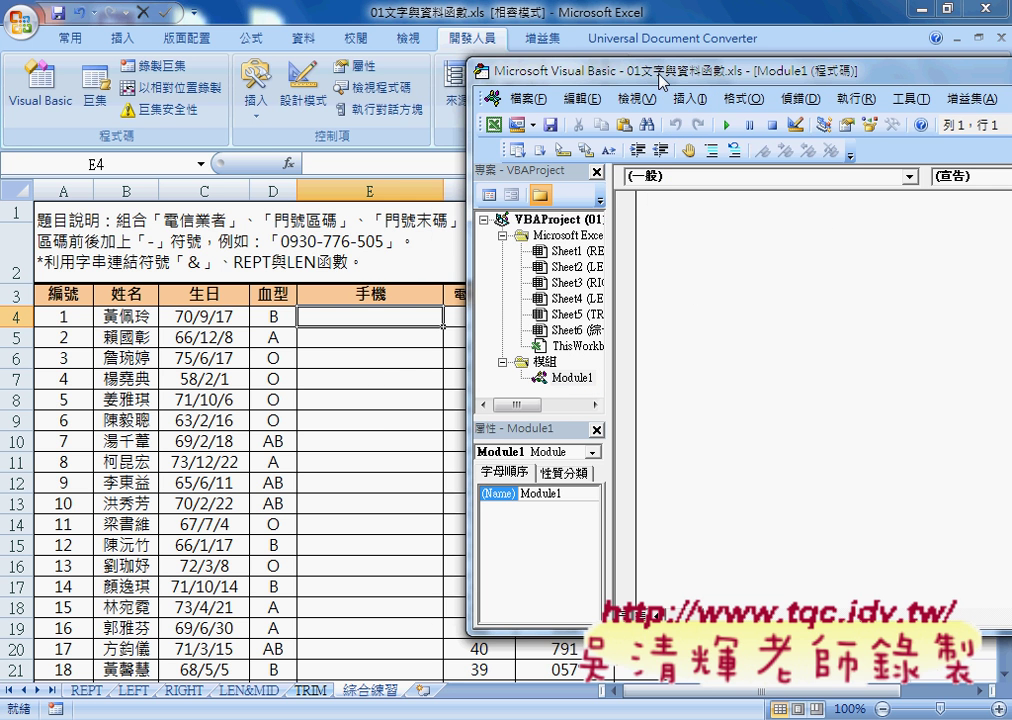
pyautogui.moveTo(655, 75); pyautogui.dragTo(490, 77)
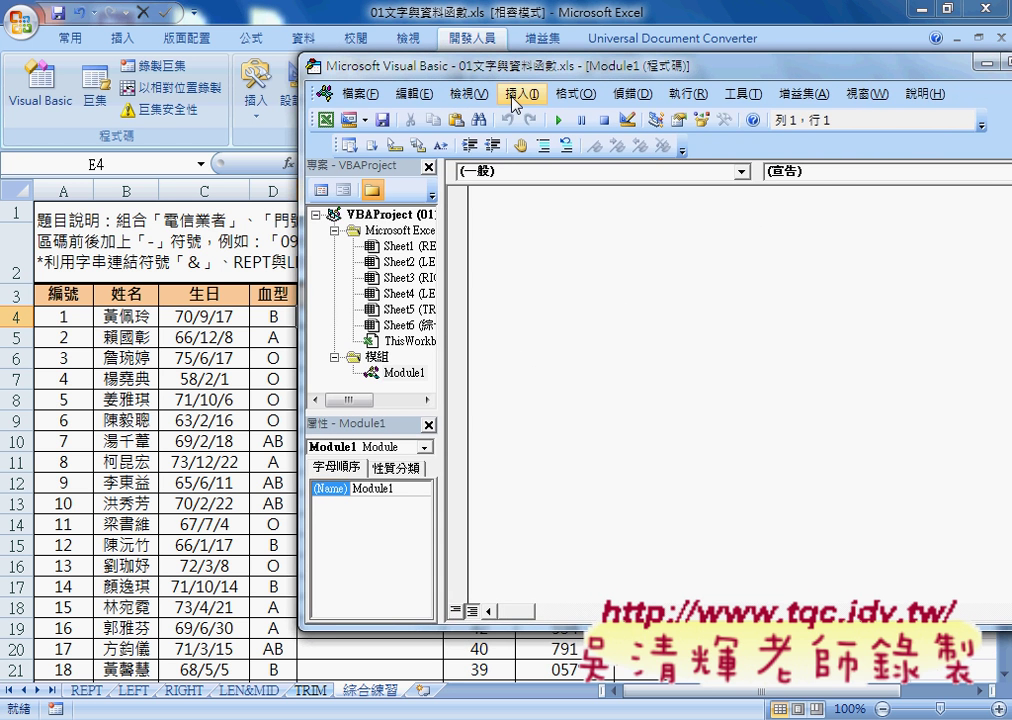
pyautogui.click(515, 95)
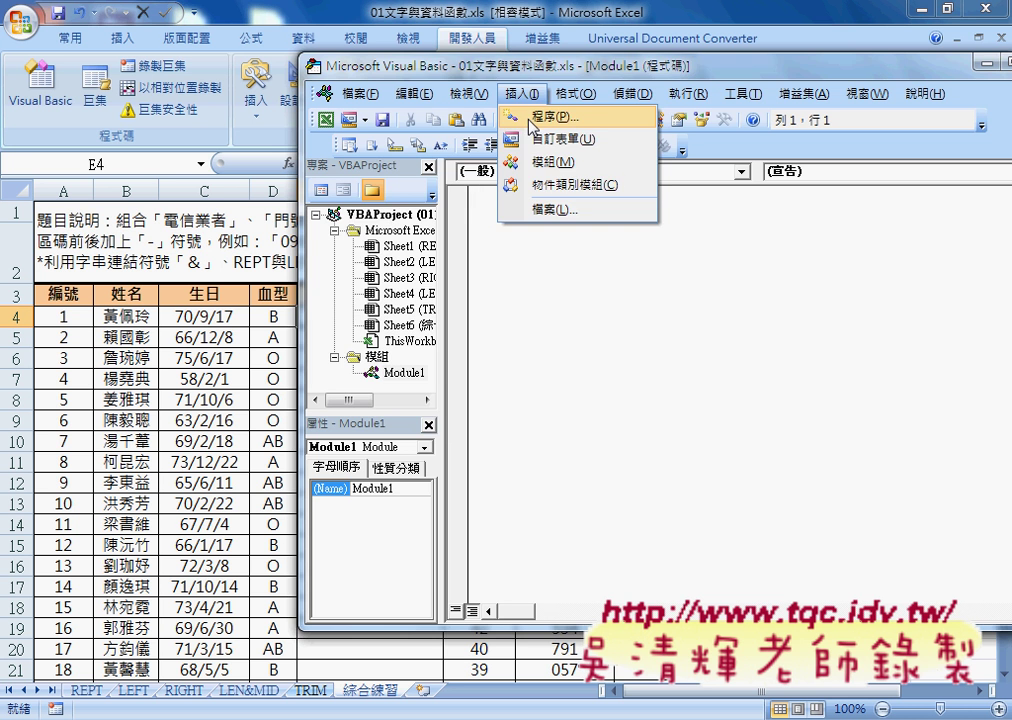
pyautogui.click(637, 117)
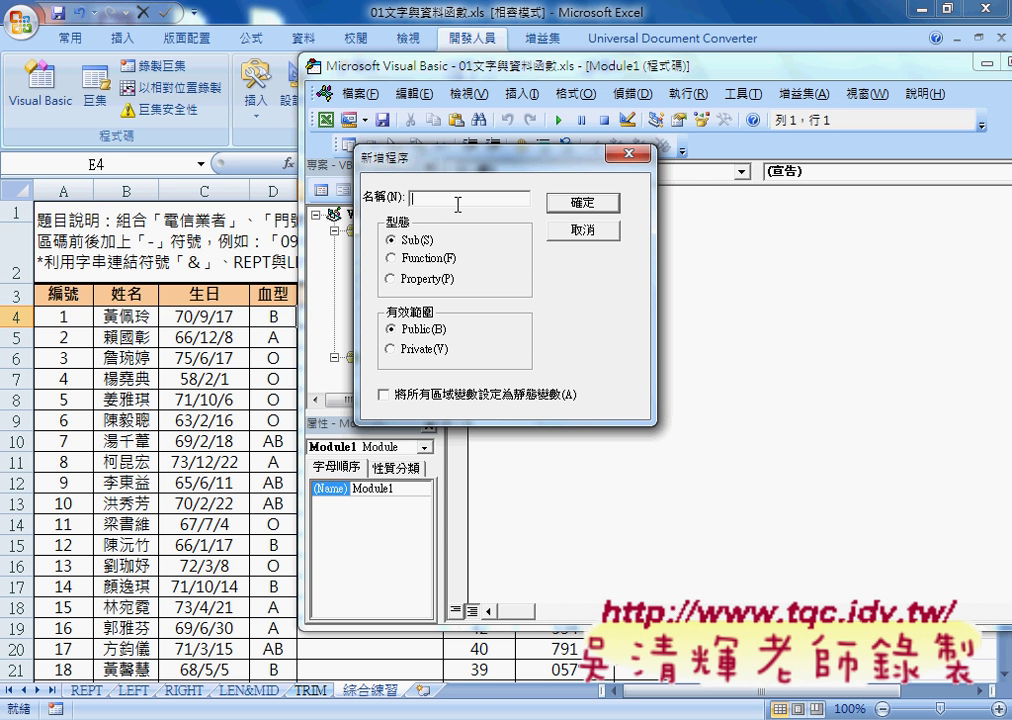
pyautogui.write('ap')
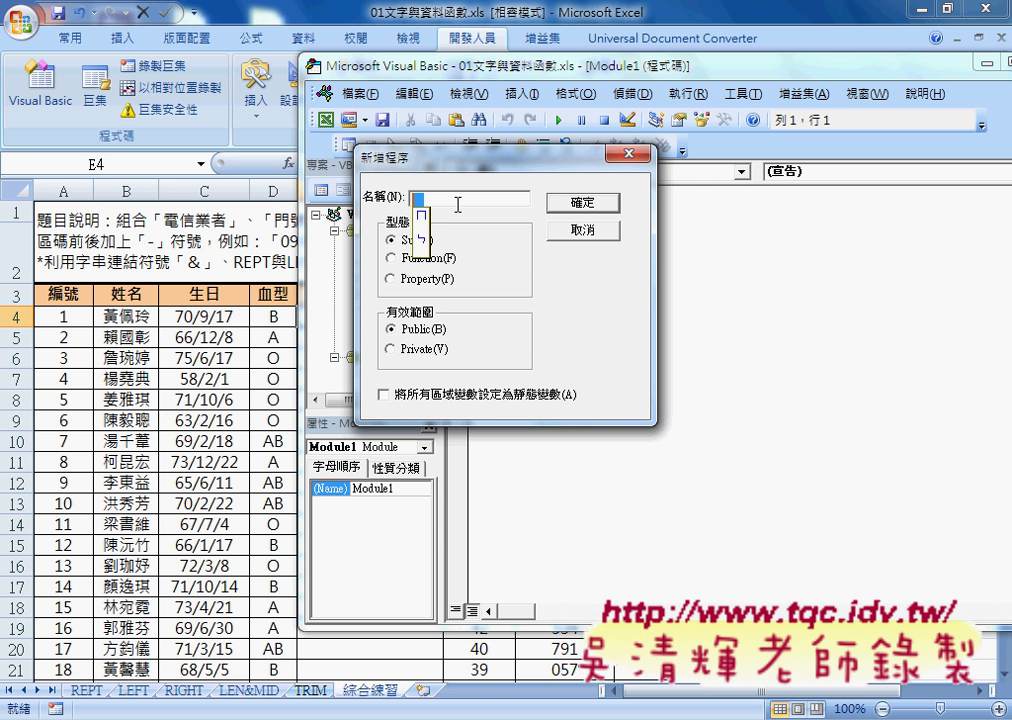
pyautogui.write('6cl4')
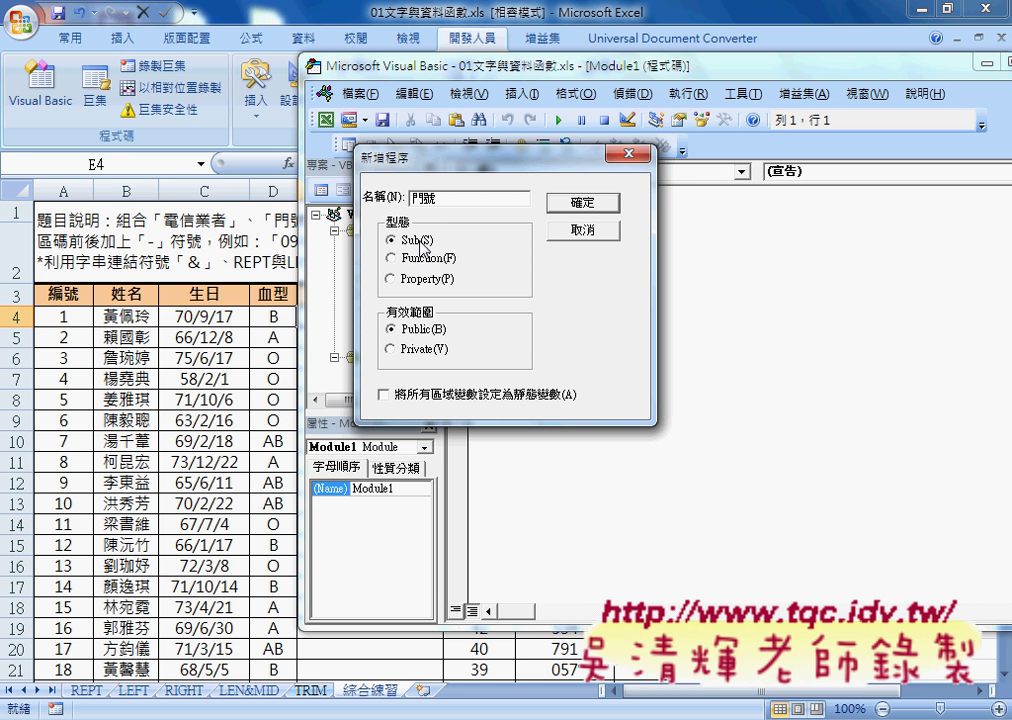
pyautogui.click(400, 240)
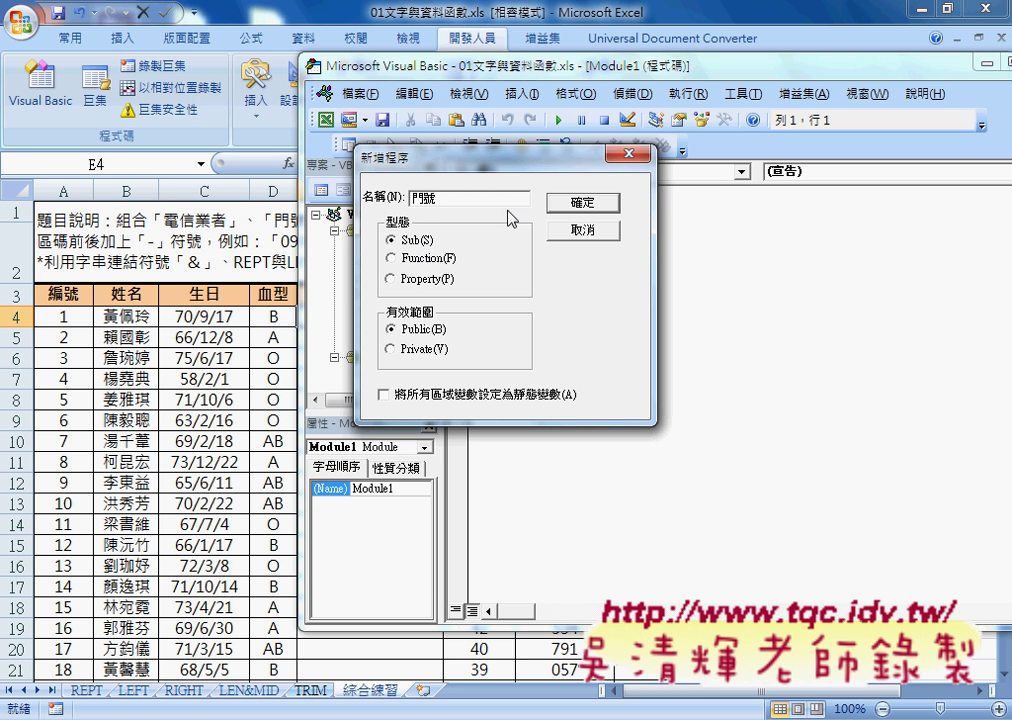
pyautogui.click(576, 205)
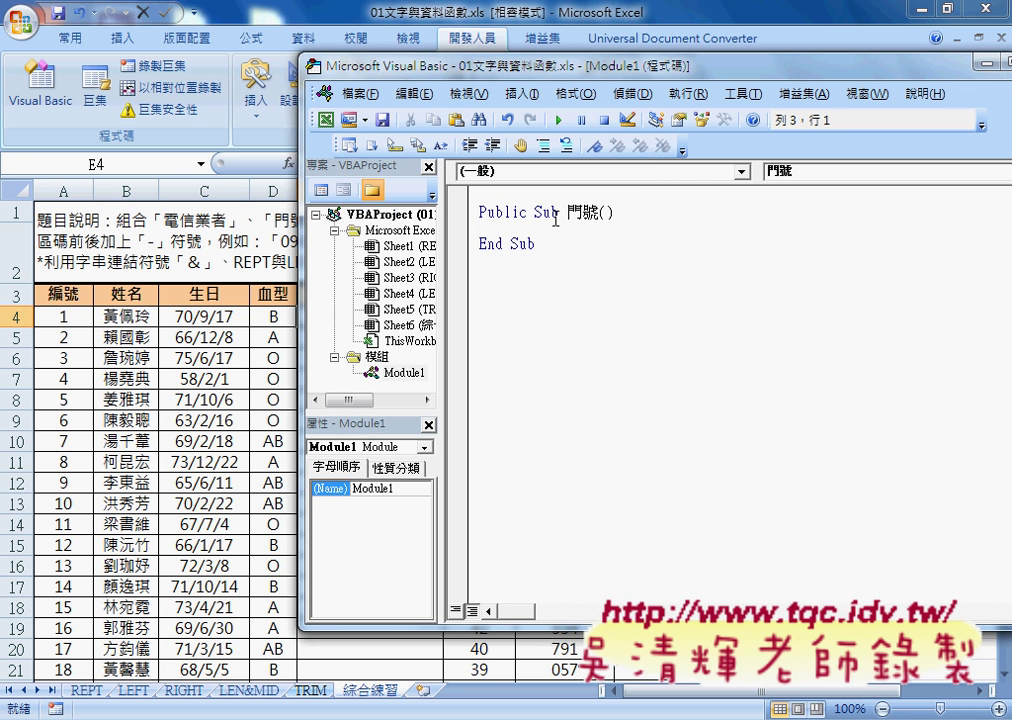
# Highlight Public, Sub, the parentheses after 門號 and End Sub to explain the procedure declaration.
pyautogui.moveTo(491, 209); pyautogui.dragTo(527, 211)
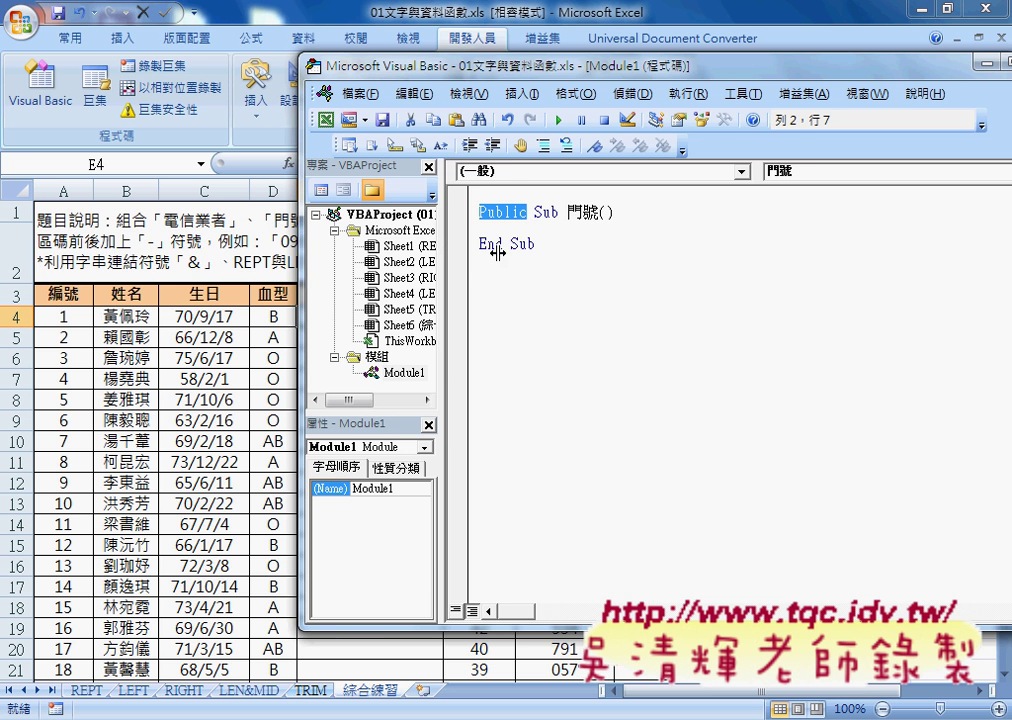
pyautogui.moveTo(440, 250); pyautogui.dragTo(497, 250)
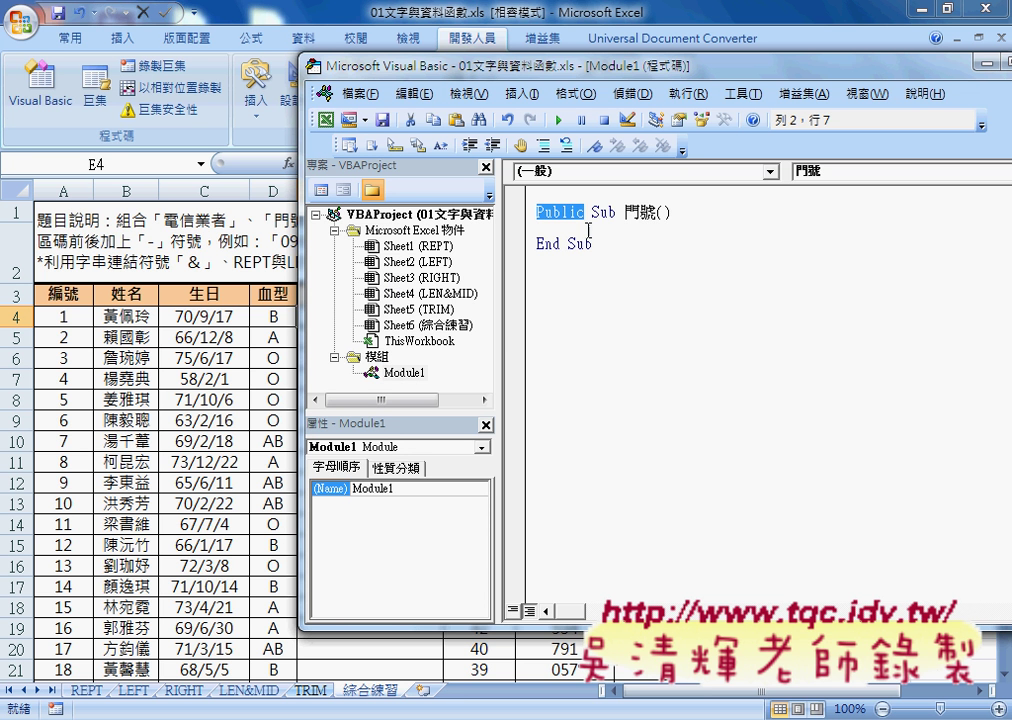
pyautogui.moveTo(592, 212); pyautogui.dragTo(617, 212)
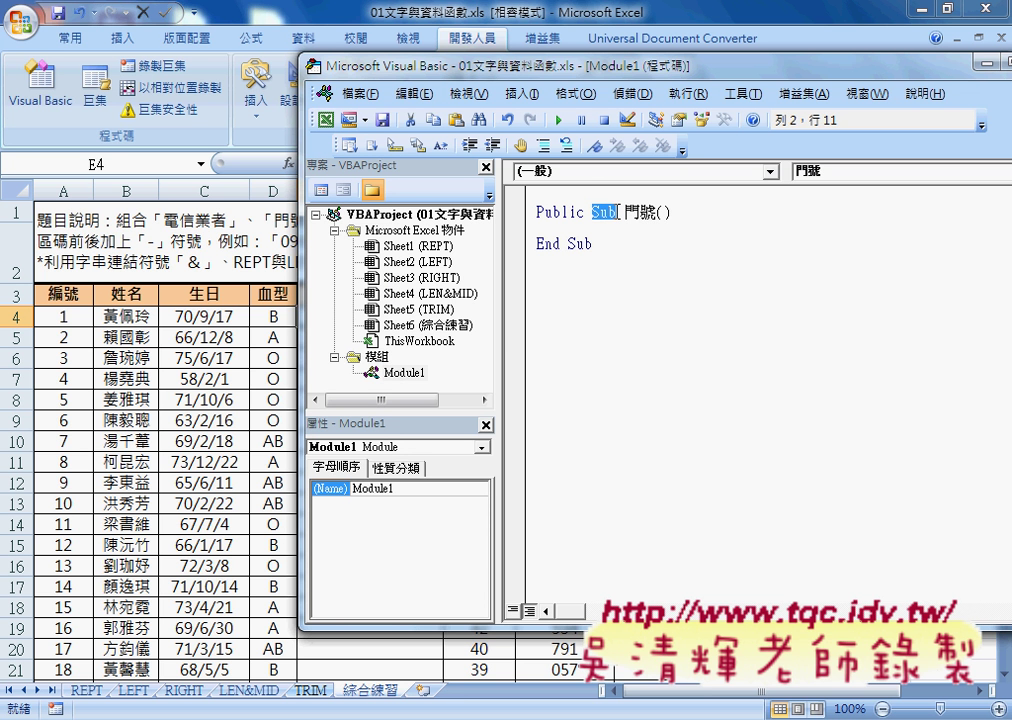
pyautogui.moveTo(624, 212); pyautogui.dragTo(657, 212)
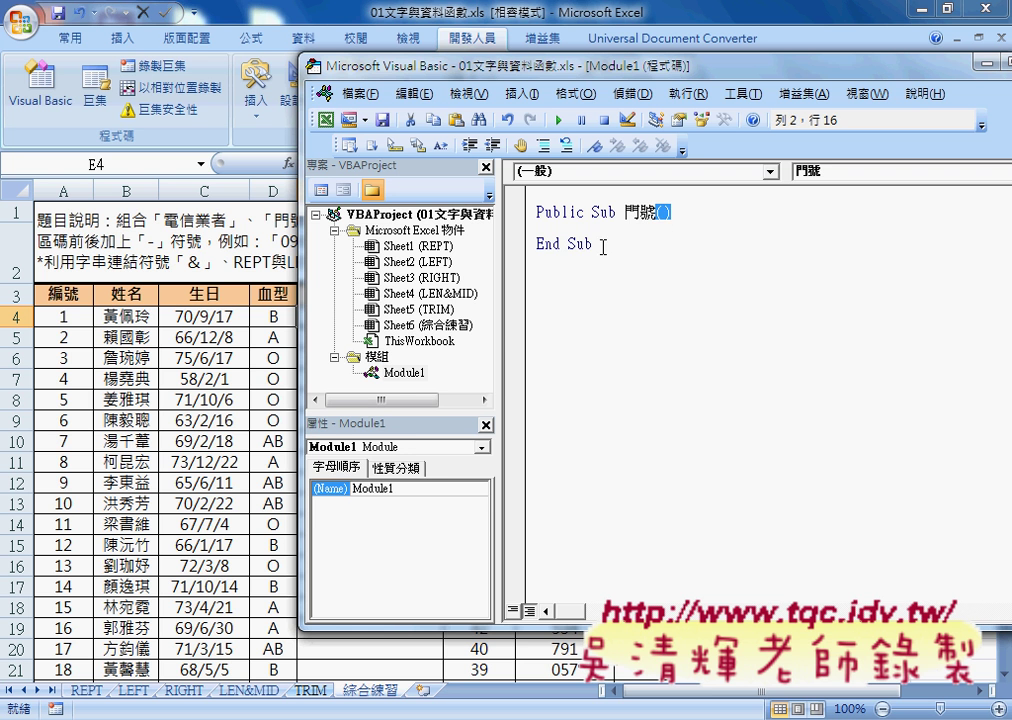
pyautogui.moveTo(597, 246); pyautogui.dragTo(536, 244)
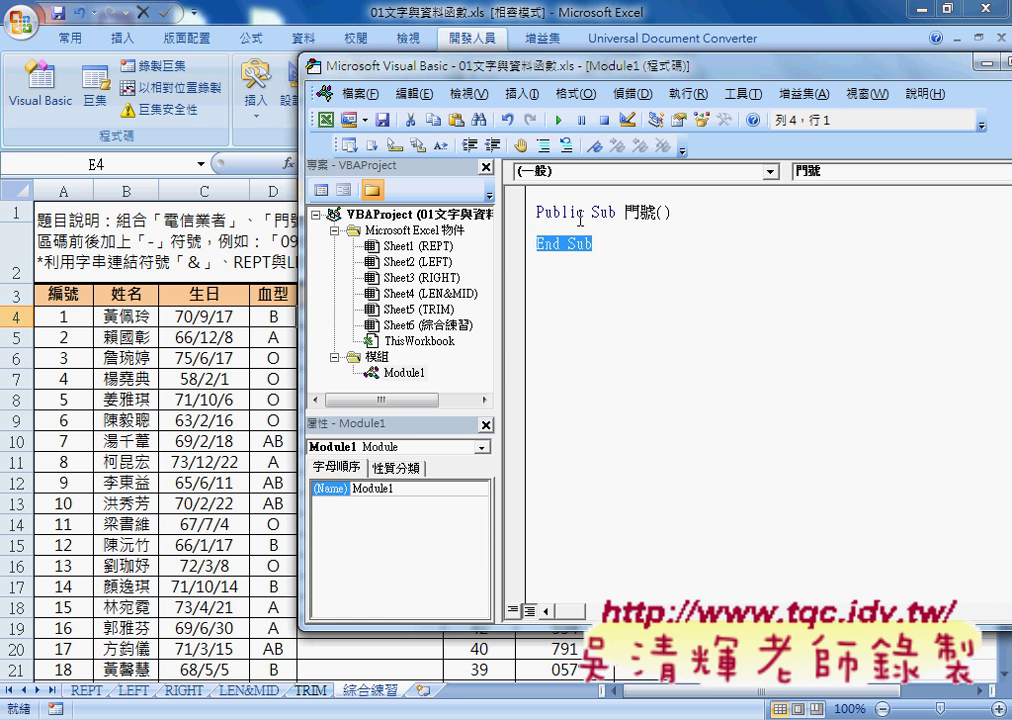
# Put the caret on the blank line inside 門號 and move the editor down-right to reveal the sheet.
pyautogui.click(602, 211)
pyautogui.click(577, 244)
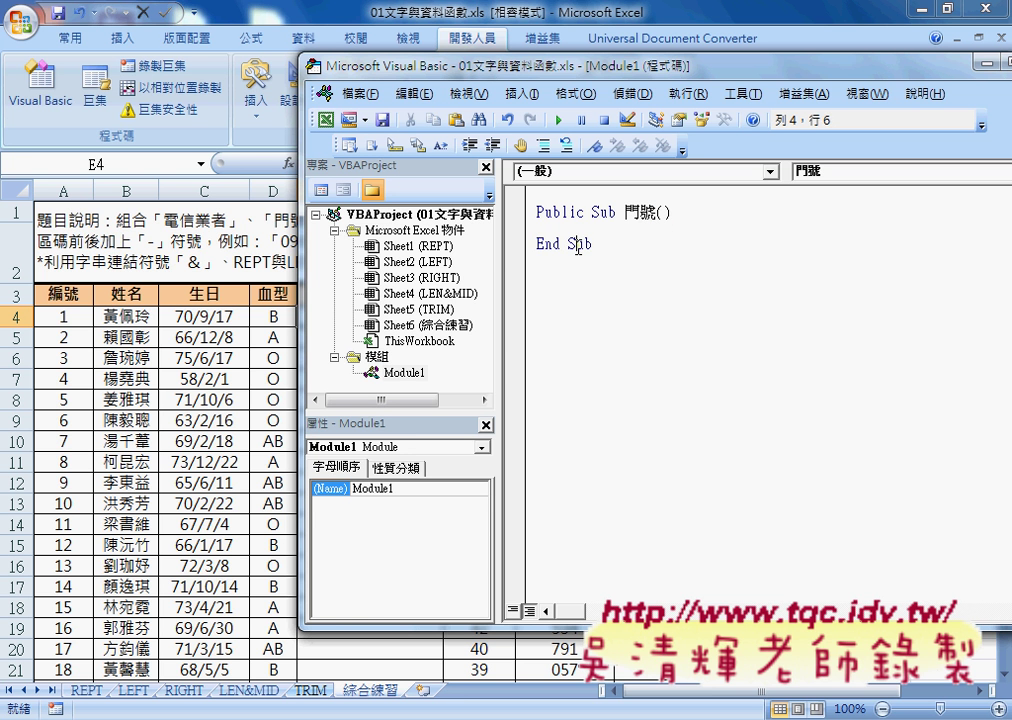
pyautogui.click(581, 225)
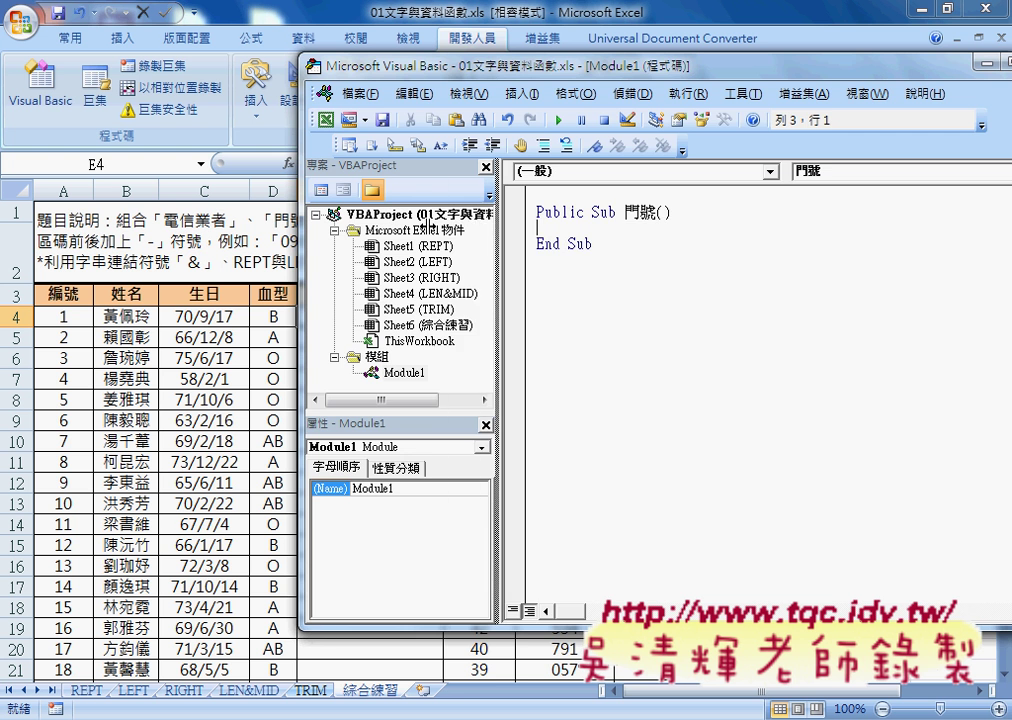
pyautogui.moveTo(458, 70)
pyautogui.mouseDown()
pyautogui.moveTo(641, 81)
pyautogui.moveTo(665, 363)
pyautogui.mouseUp()
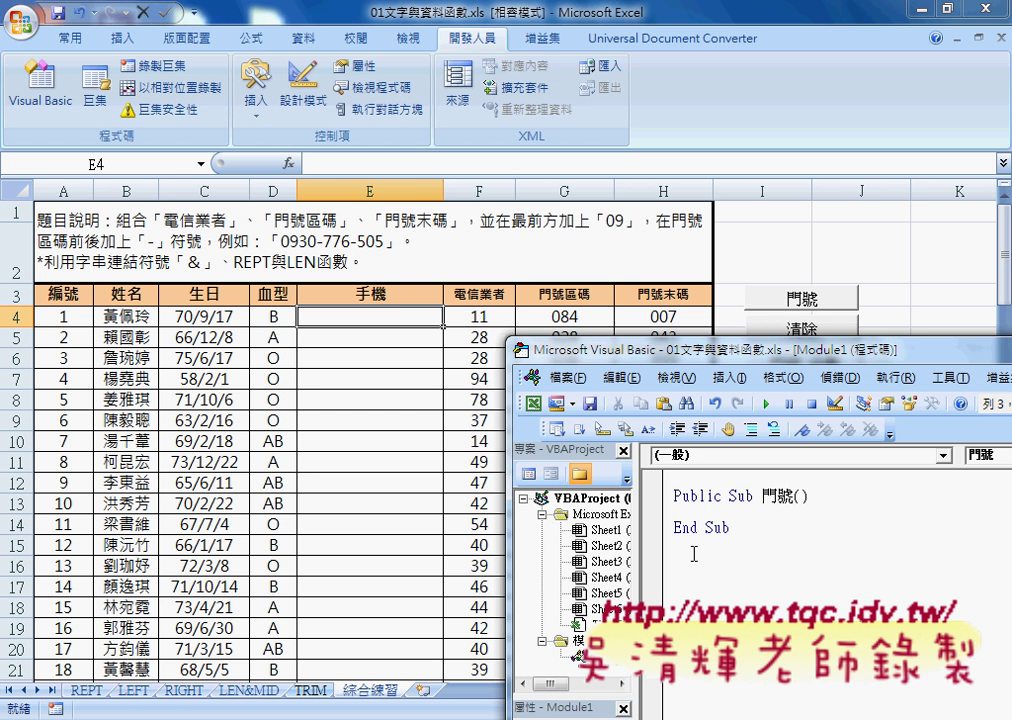
# Move the editor back up, indent the blank line in 門號, and narrow the Project pane.
pyautogui.moveTo(768, 352); pyautogui.dragTo(713, 88)
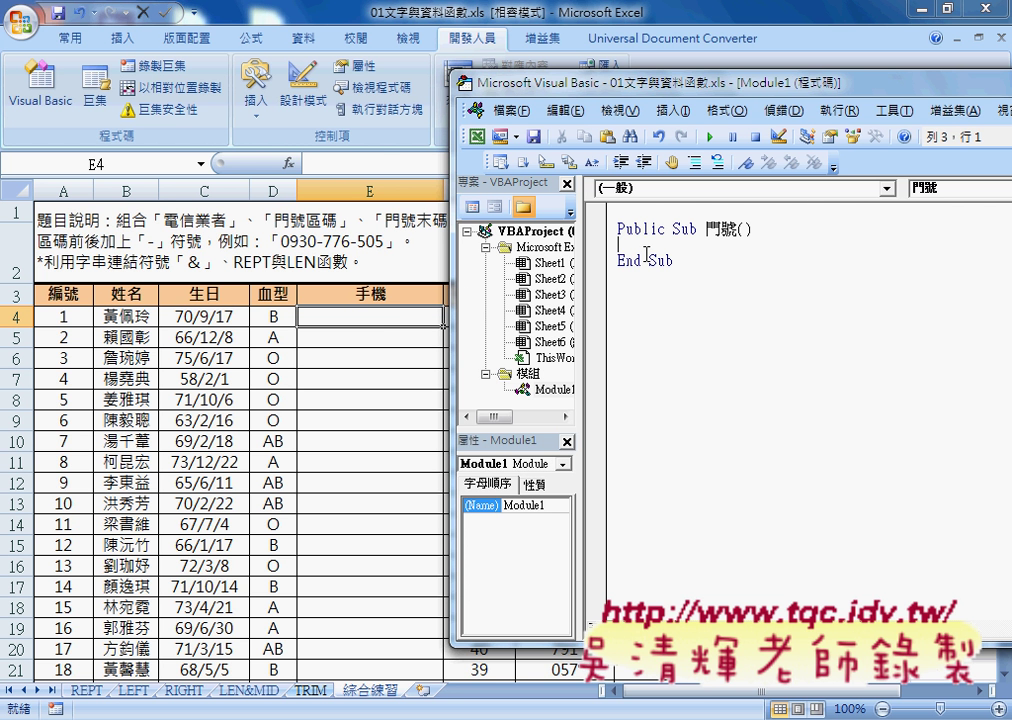
pyautogui.press('Tab')
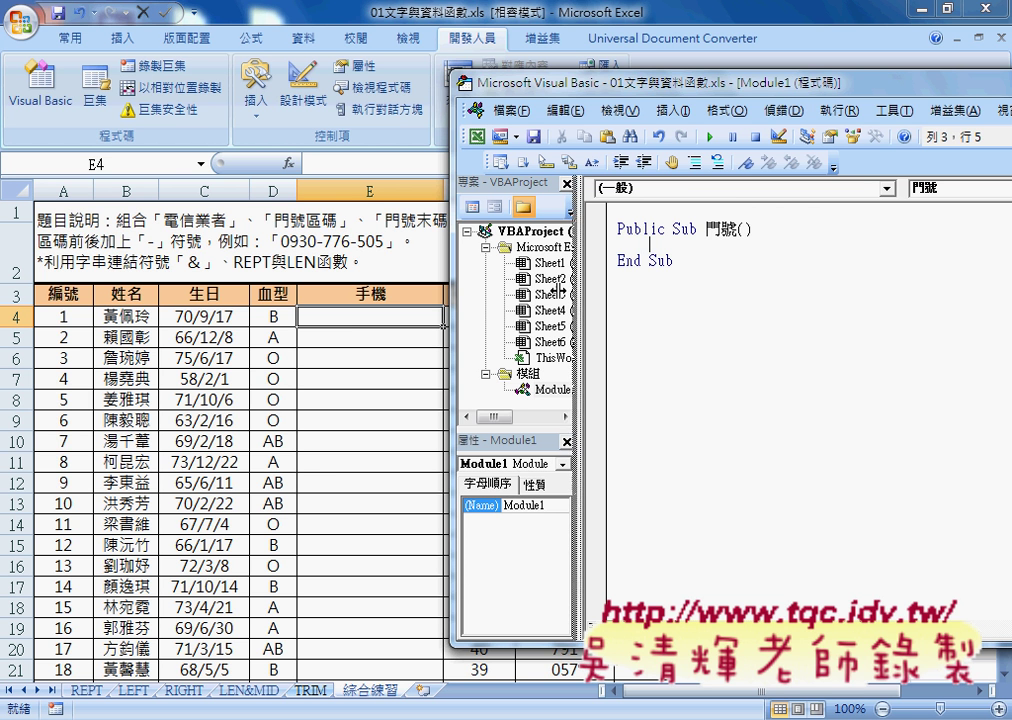
pyautogui.moveTo(580, 300); pyautogui.dragTo(560, 300)
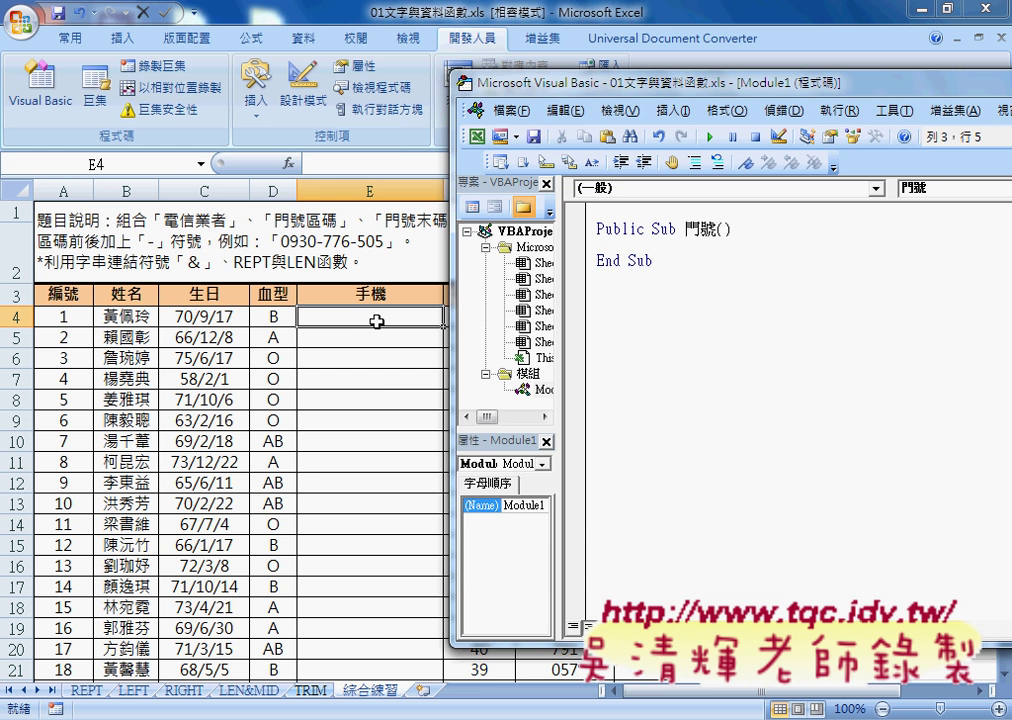
pyautogui.moveTo(465, 83); pyautogui.dragTo(535, 133)
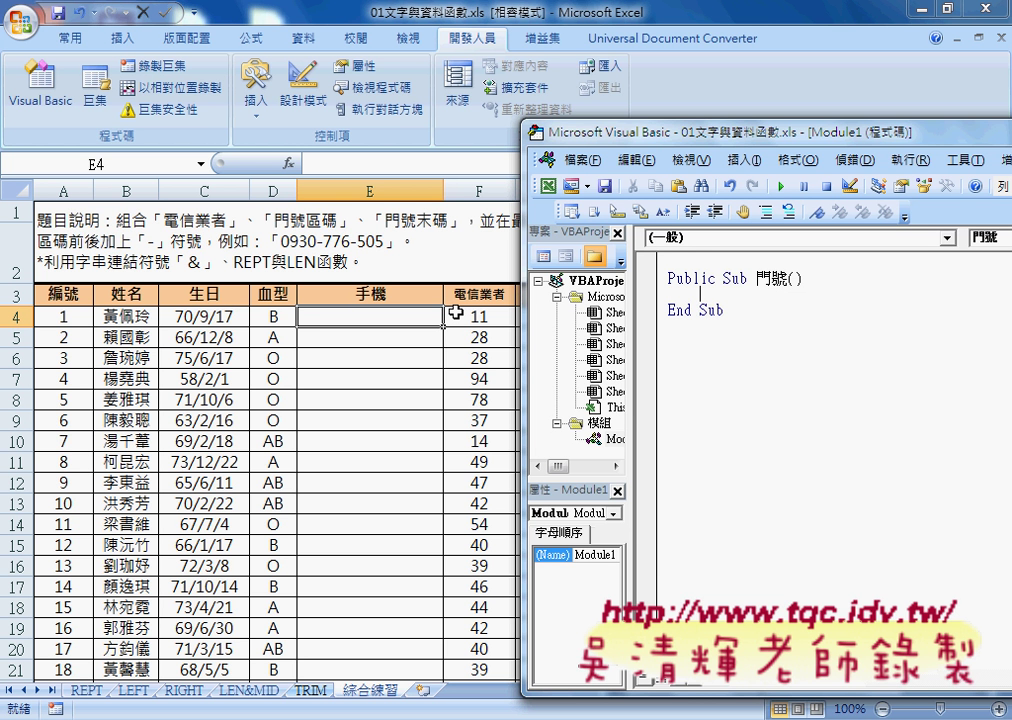
# Write Cells(4,"E") = "09" & Cells(4,"F") in Sub 門號 and run it, putting 911 in E4.
pyautogui.write('t')
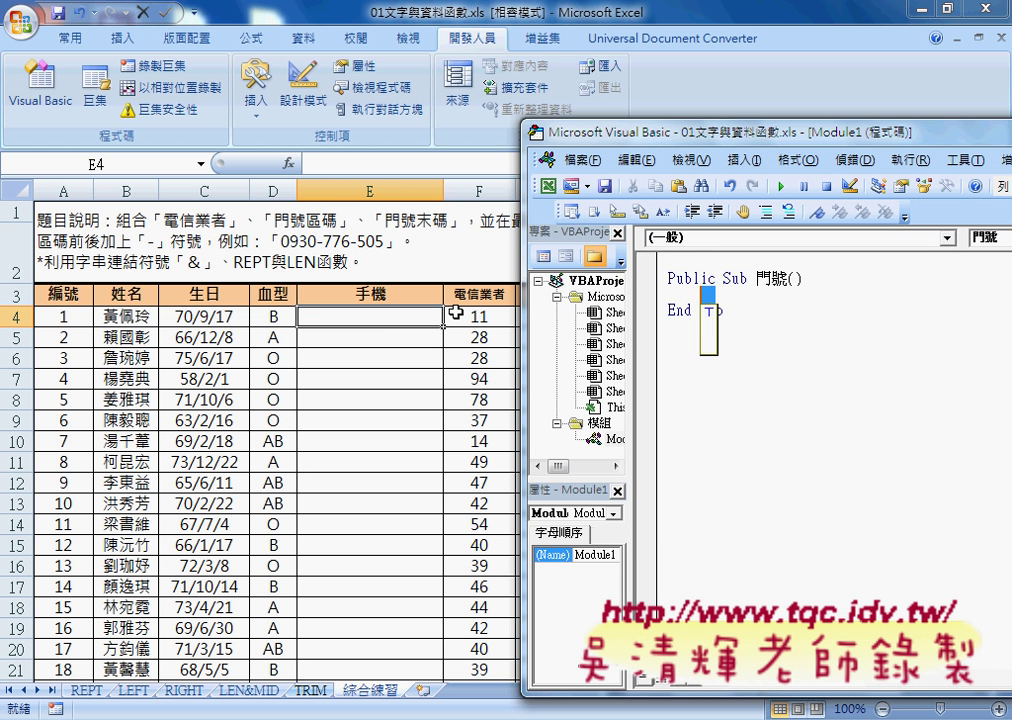
pyautogui.write('ce')
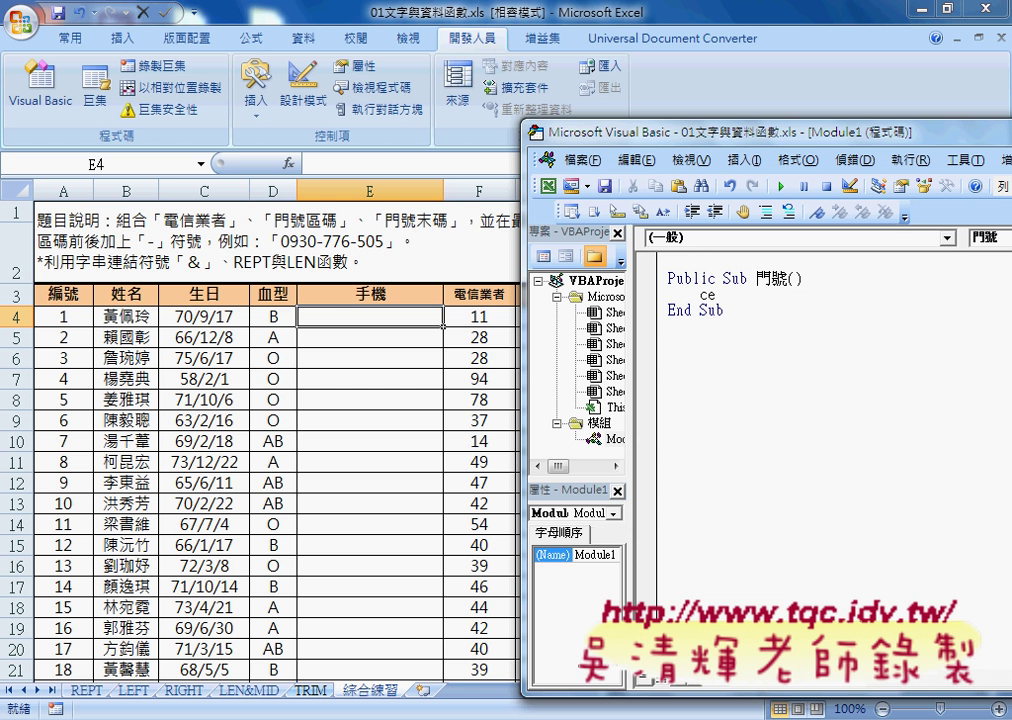
pyautogui.write('lls')
pyautogui.write('(')
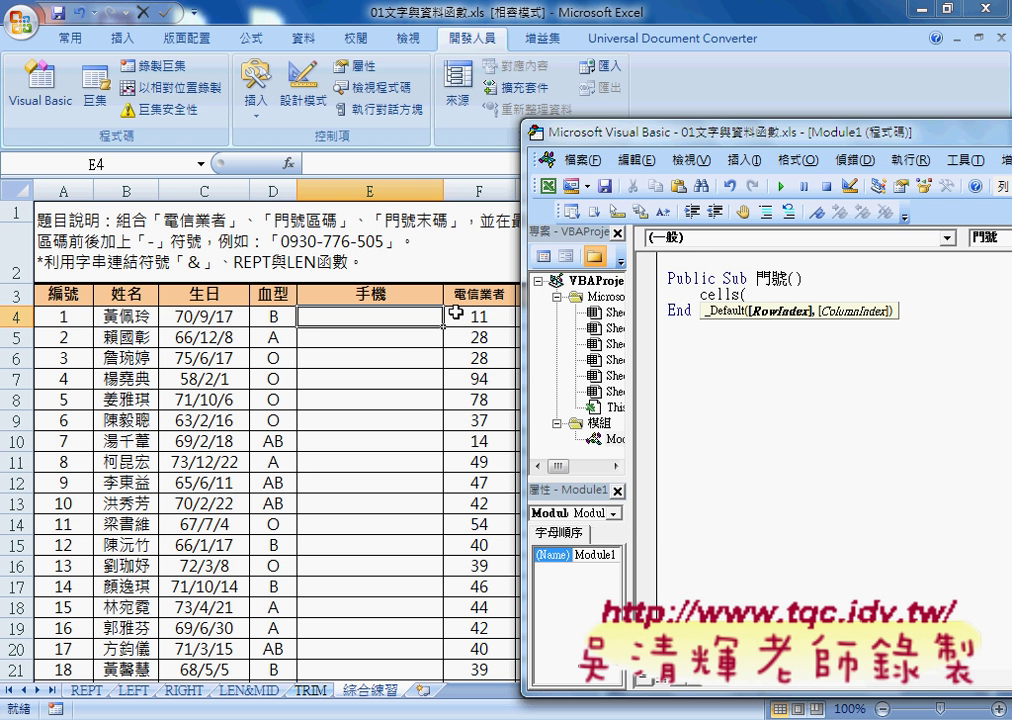
pyautogui.write('4')
pyautogui.write(',')
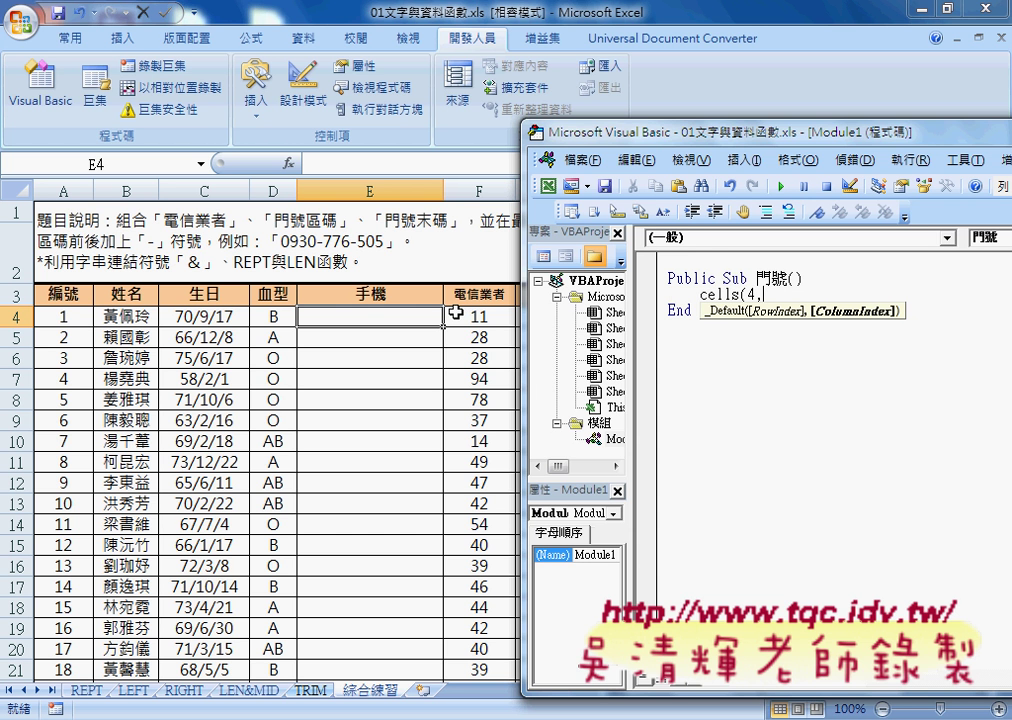
pyautogui.write('"')
pyautogui.write('E"')
pyautogui.write(')=')
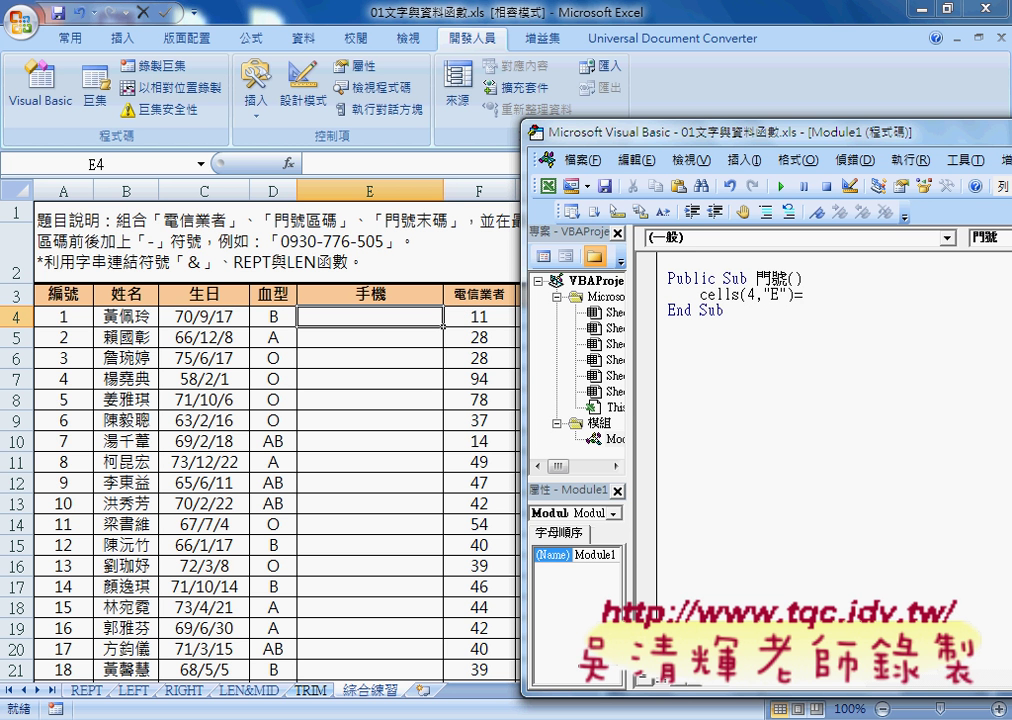
pyautogui.write('""')
pyautogui.write('0')
pyautogui.write('9')
pyautogui.moveTo(641, 132)
pyautogui.mouseDown()
pyautogui.moveTo(481, 100)
pyautogui.moveTo(416, 103)
pyautogui.mouseUp()
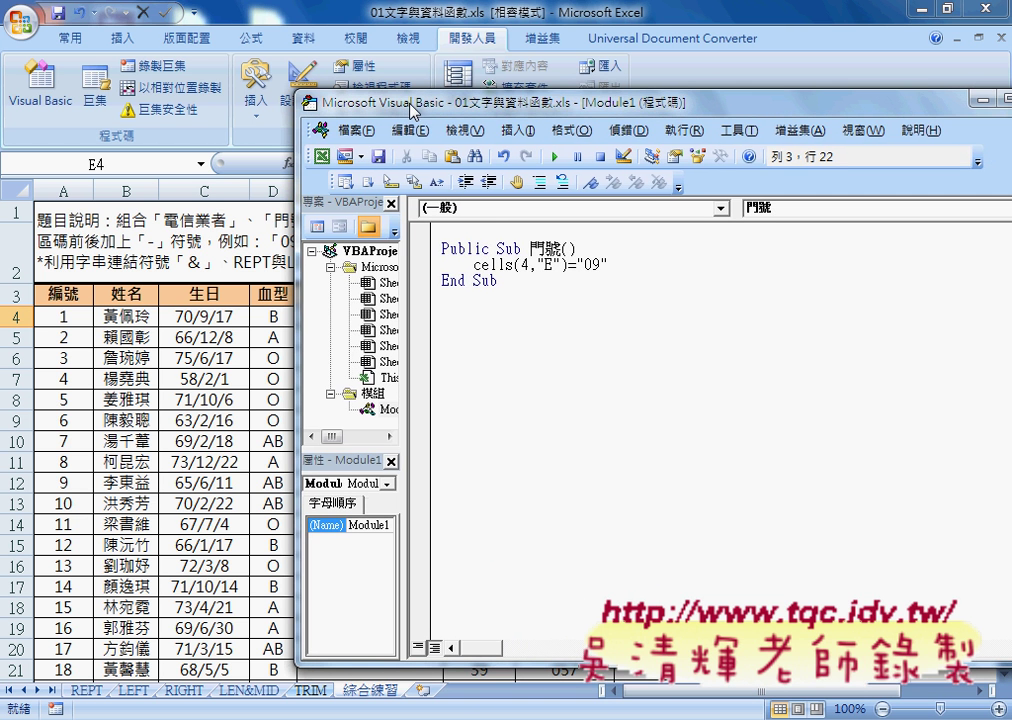
pyautogui.moveTo(569, 97); pyautogui.dragTo(569, 355)
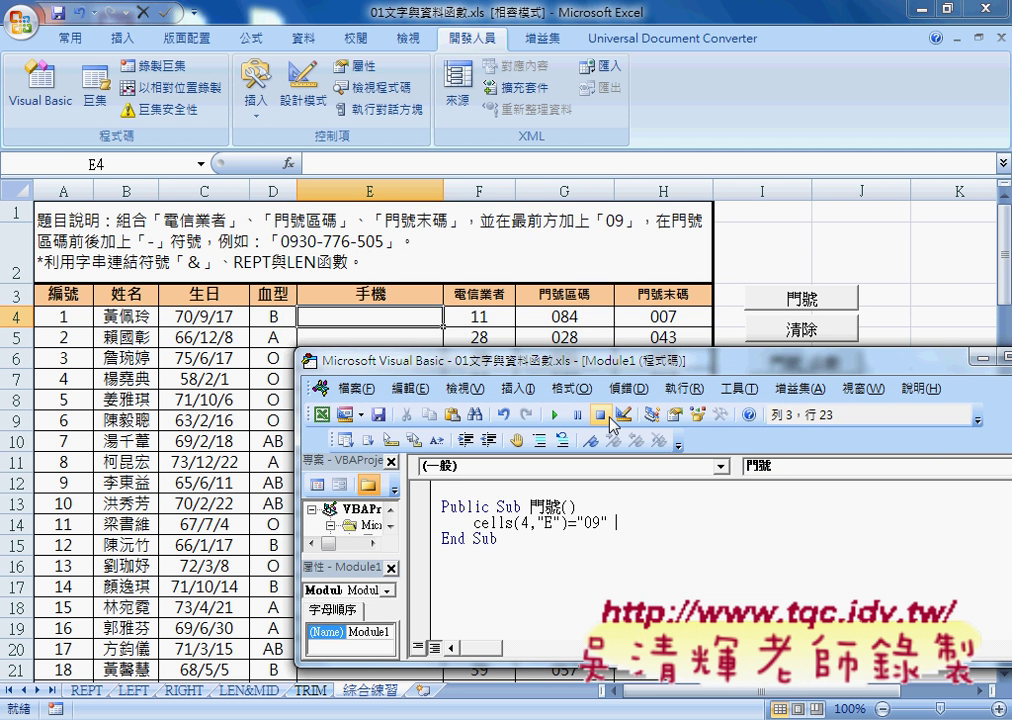
pyautogui.write('&')
pyautogui.write('c')
pyautogui.write('ells')
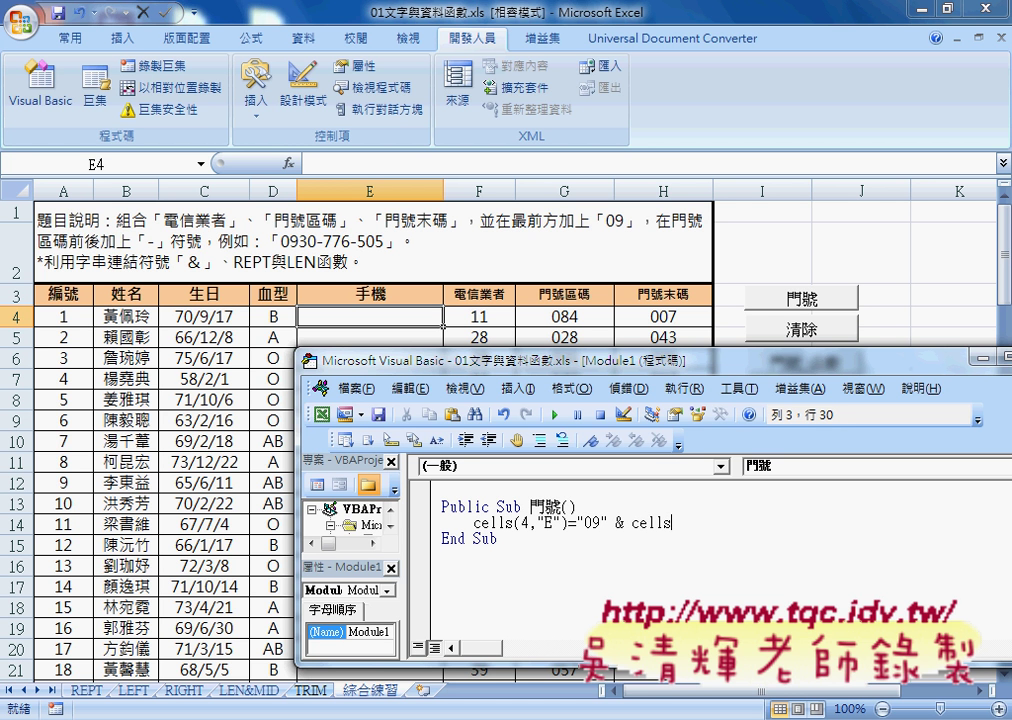
pyautogui.write('(')
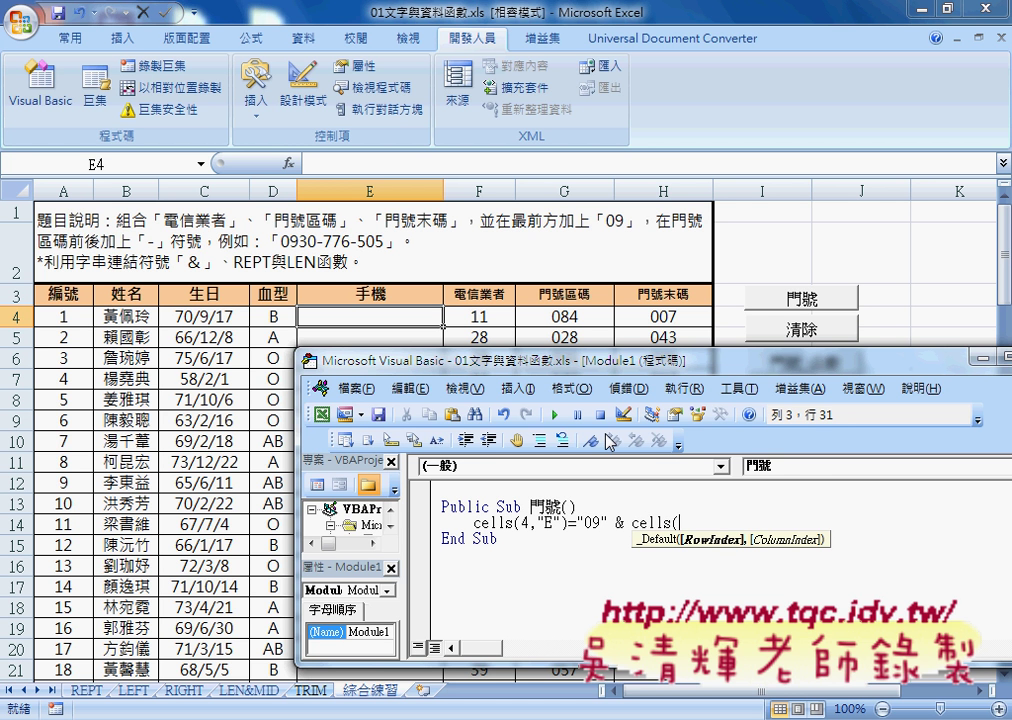
pyautogui.write('4,')
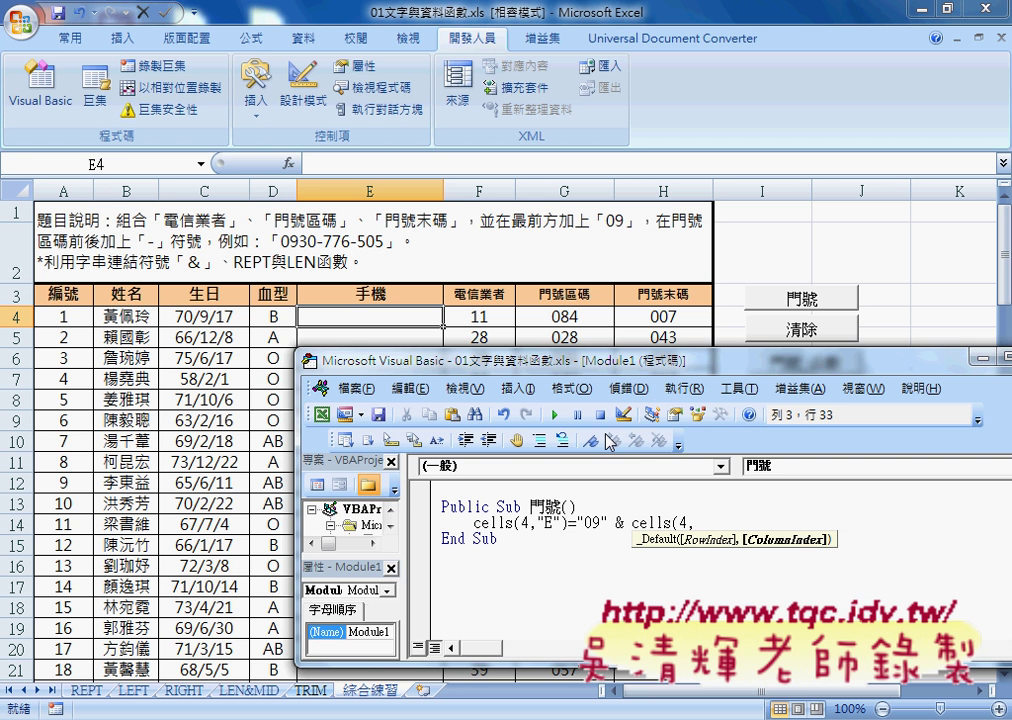
pyautogui.write('"')
pyautogui.write('F"')
pyautogui.write(')')
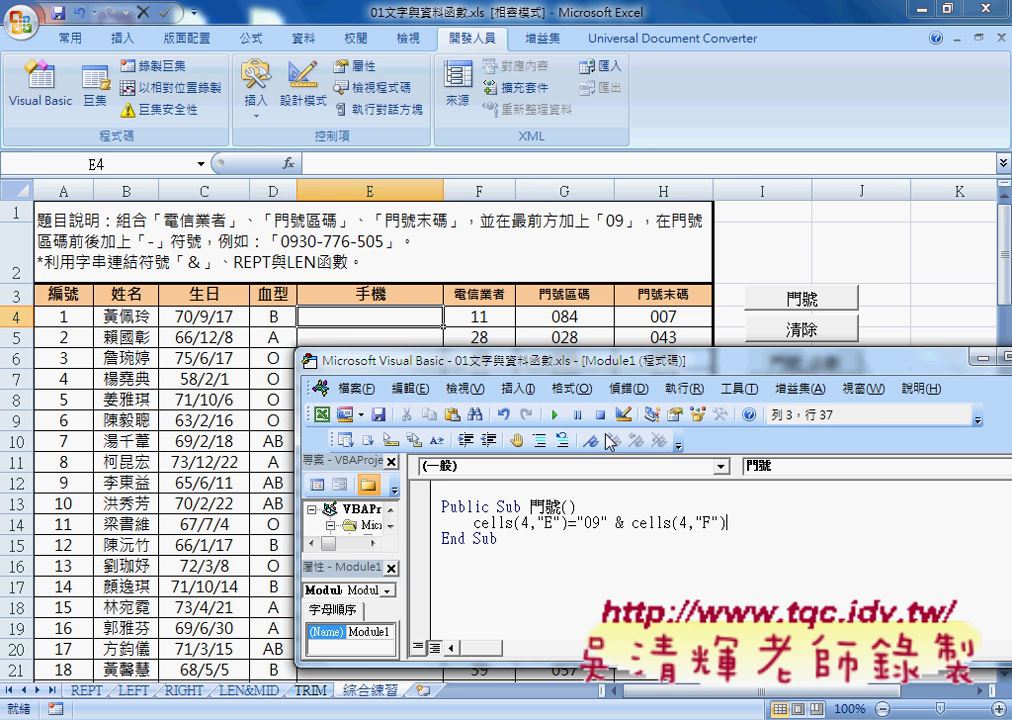
pyautogui.click(563, 522)
pyautogui.click(555, 414)
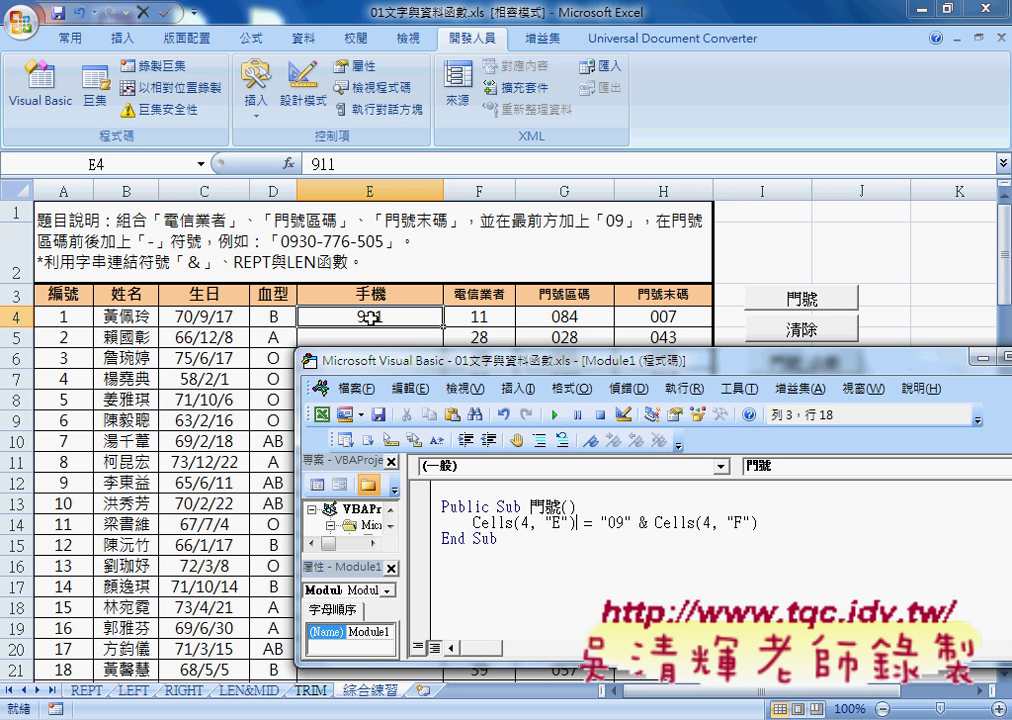
# Append & "-" to the code line and run it for 0911-, then start an & Format( call.
pyautogui.click(808, 524)
pyautogui.write('& ')
pyautogui.write('"-')
pyautogui.write('"')
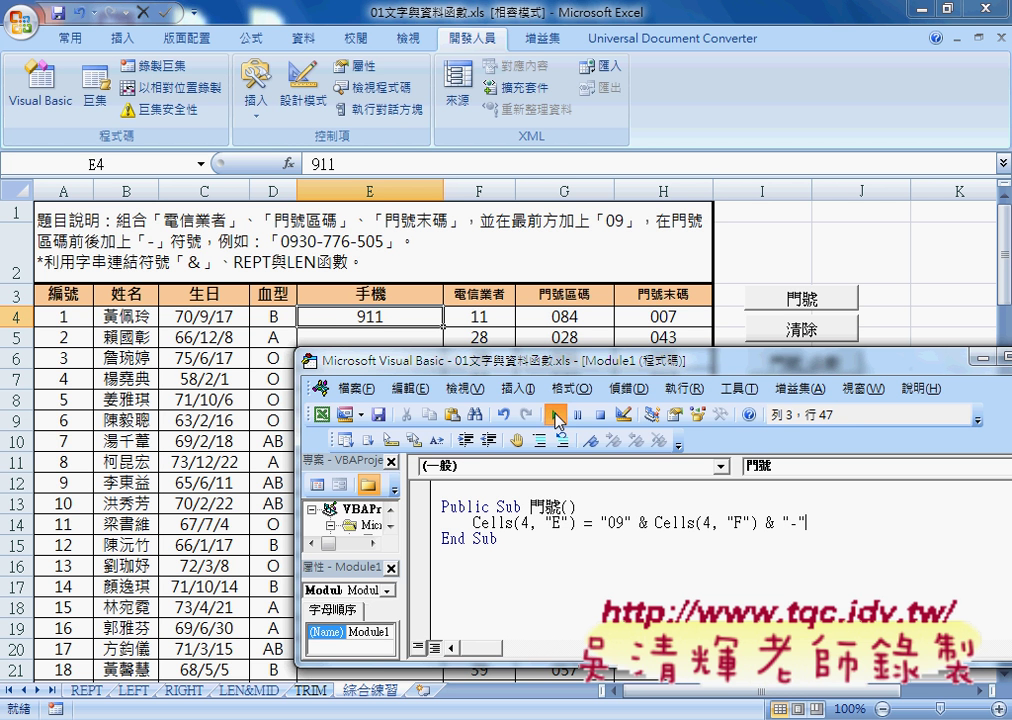
pyautogui.click(556, 415)
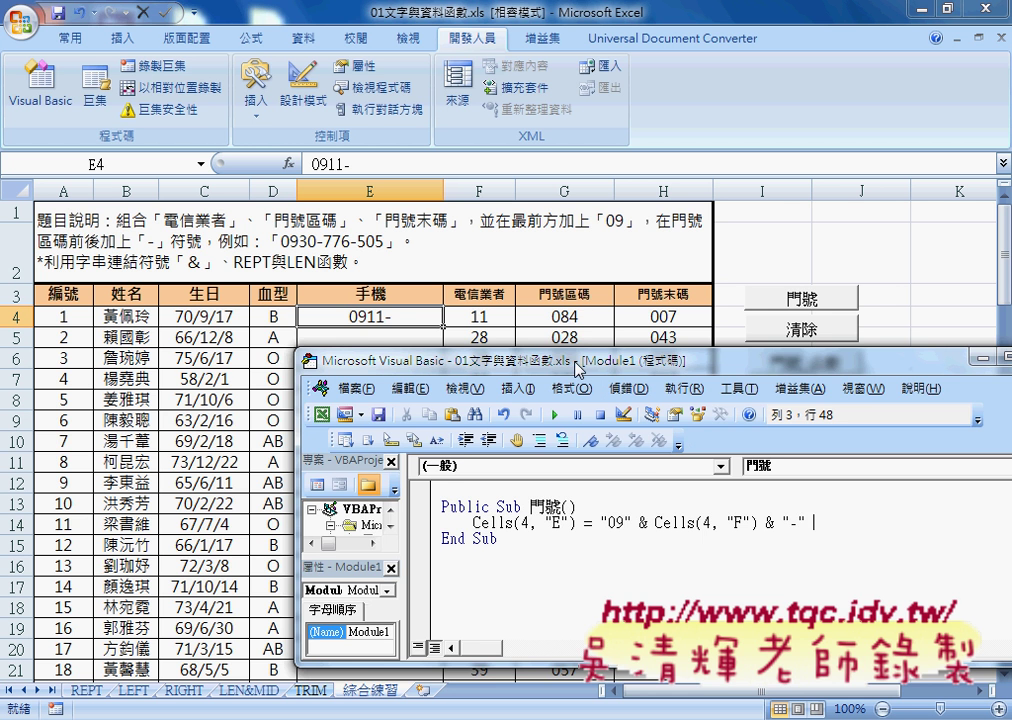
pyautogui.moveTo(576, 363); pyautogui.dragTo(442, 345)
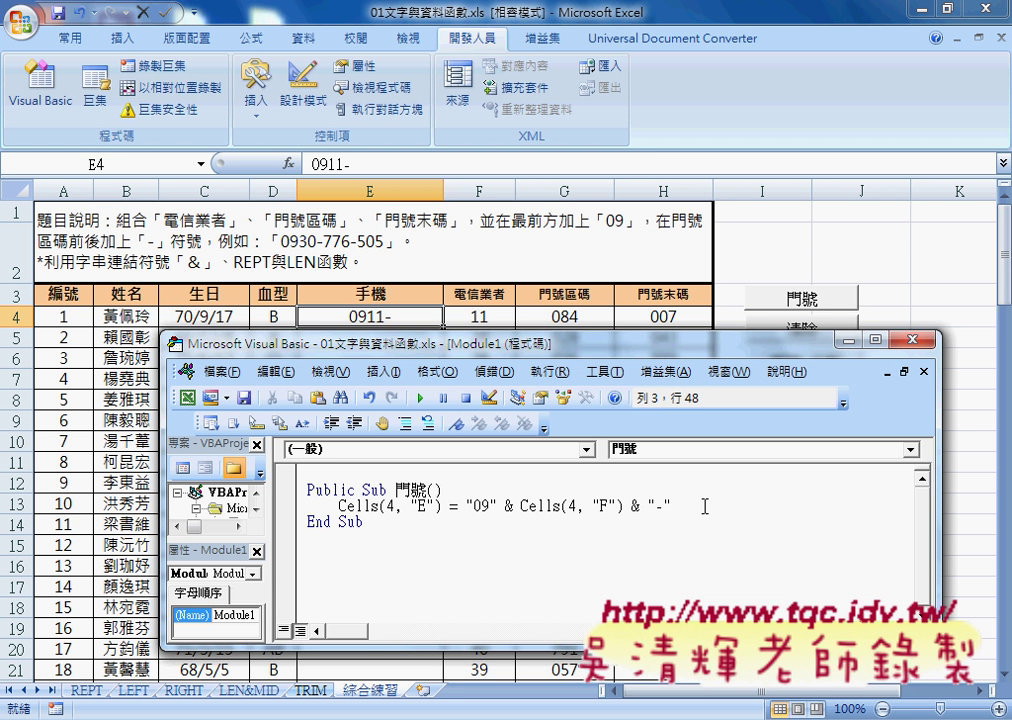
pyautogui.write('& ')
pyautogui.write('for')
pyautogui.write('mat')
pyautogui.write('(')
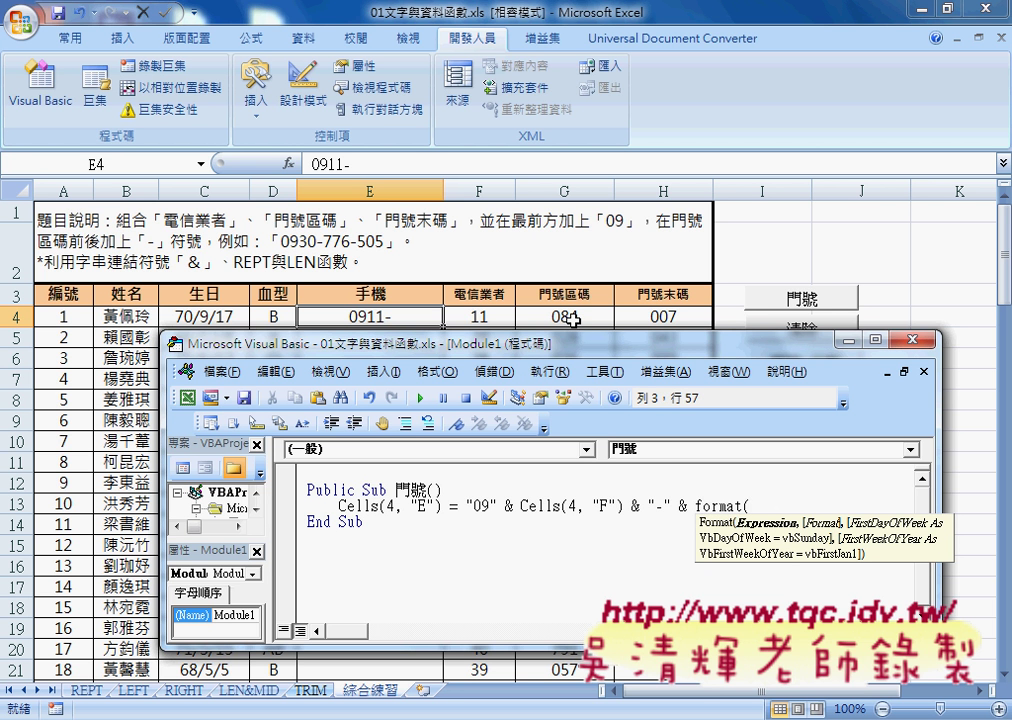
# Paste a copy of Cells(4, "F") into the Format call and change its column to G.
pyautogui.click(520, 507)
pyautogui.moveTo(521, 508); pyautogui.dragTo(624, 508)
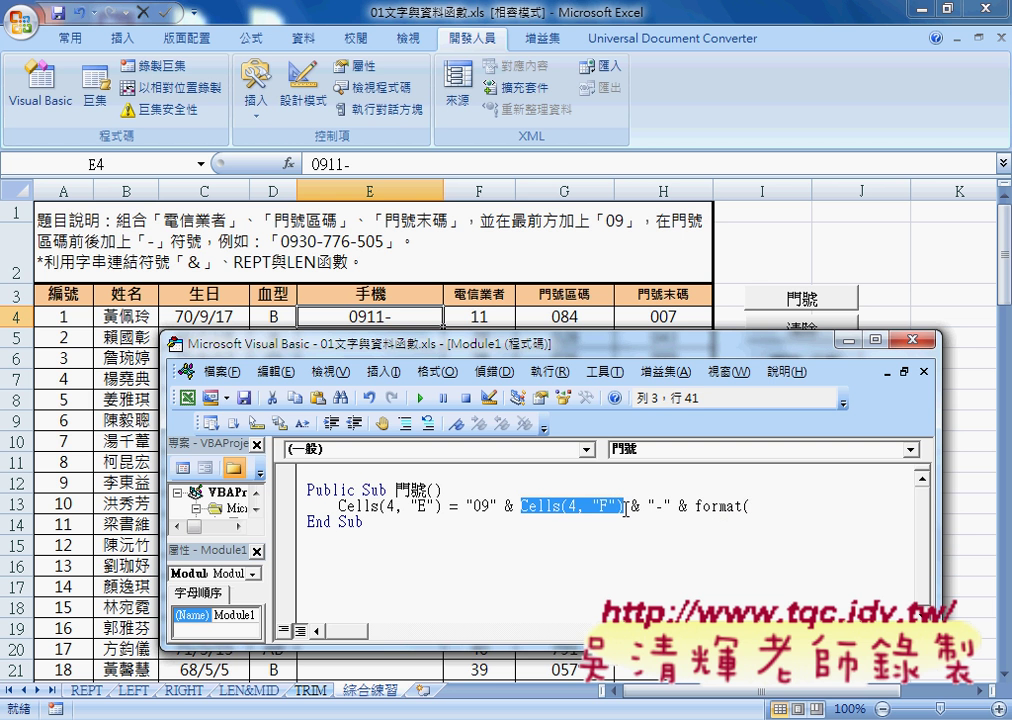
pyautogui.click(784, 507)
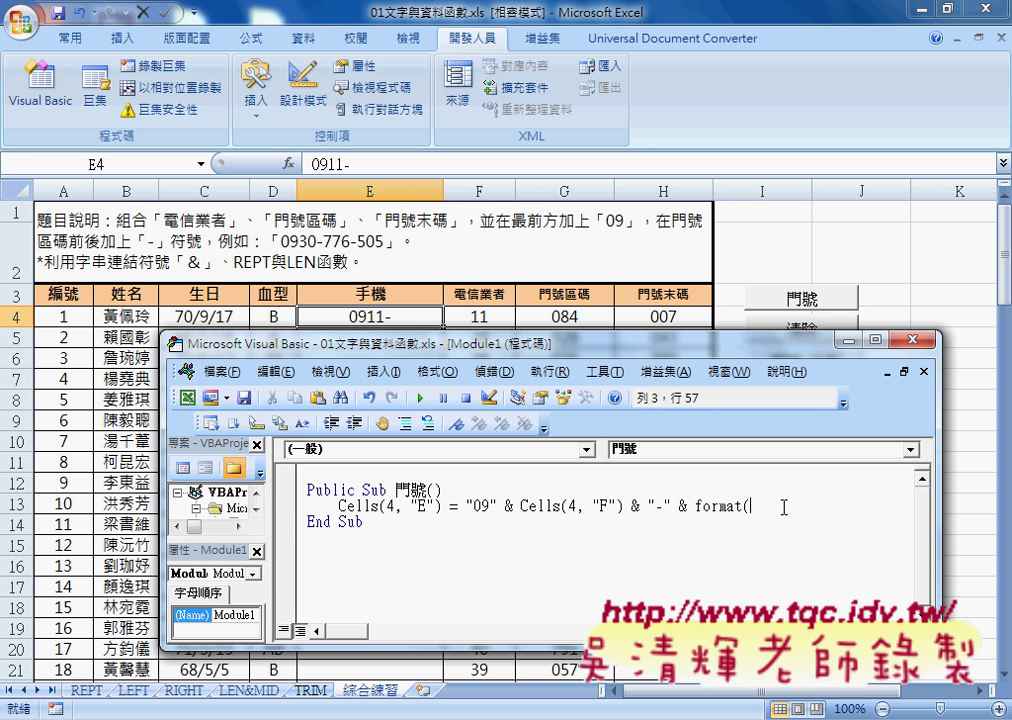
pyautogui.write('Cells(4, "F")')
pyautogui.doubleClick(835, 506)
pyautogui.write('G')
pyautogui.moveTo(814, 350); pyautogui.dragTo(657, 352)
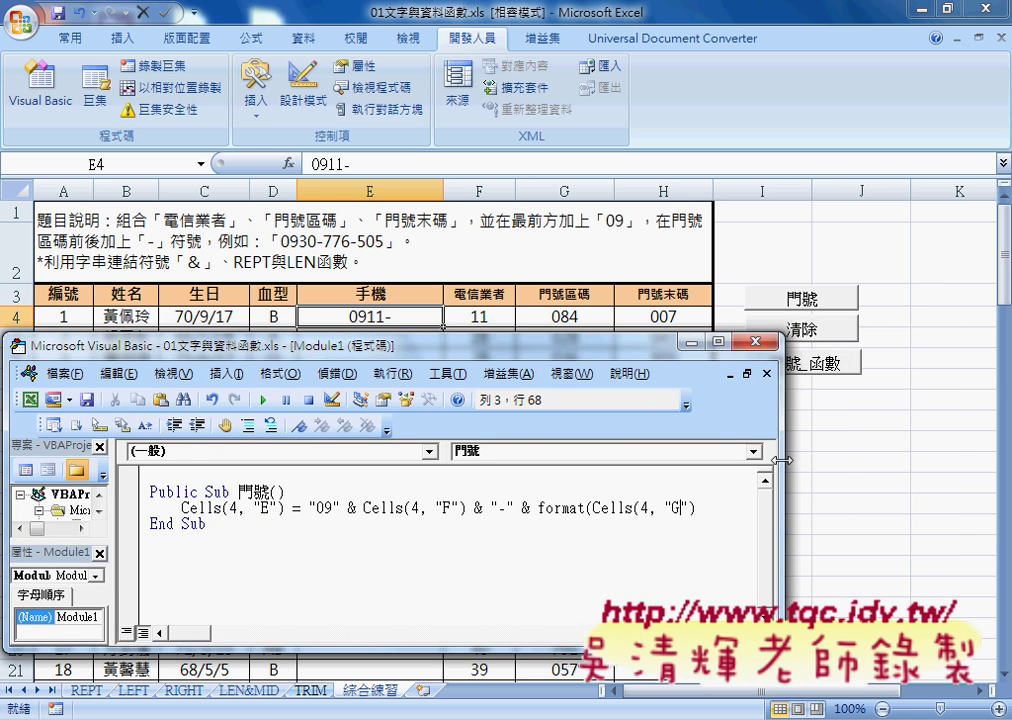
pyautogui.moveTo(784, 420); pyautogui.dragTo(901, 420)
pyautogui.click(712, 508)
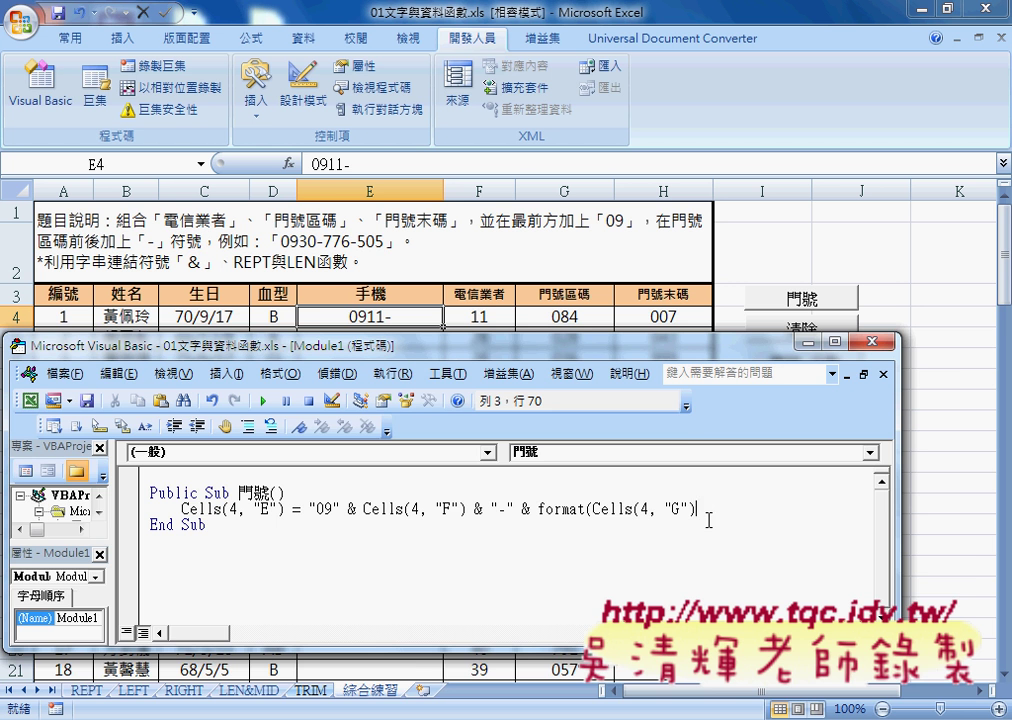
pyautogui.moveTo(387, 354); pyautogui.dragTo(456, 403)
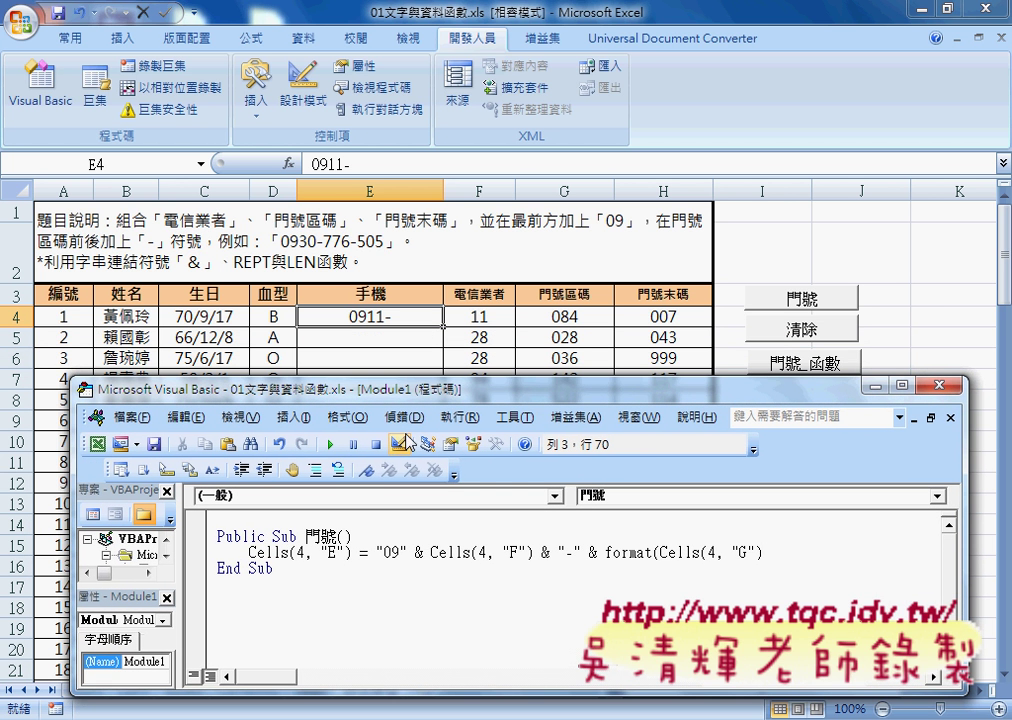
# Finish the call with the "000" format and run the macro so E4 shows 0911-084.
pyautogui.click(333, 450)
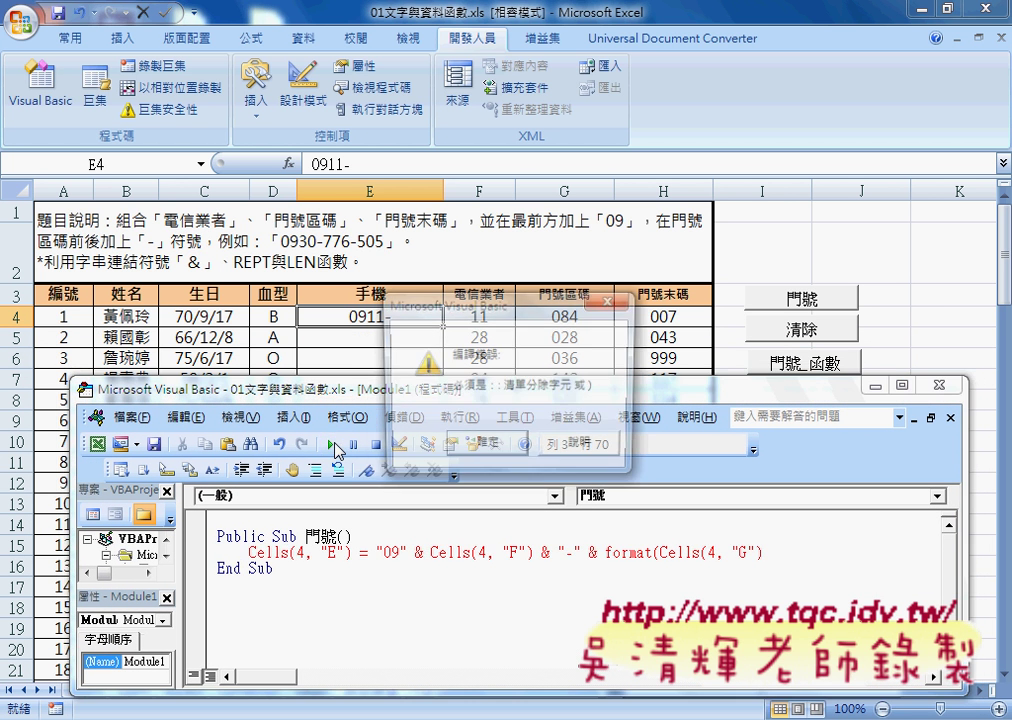
pyautogui.click(490, 446)
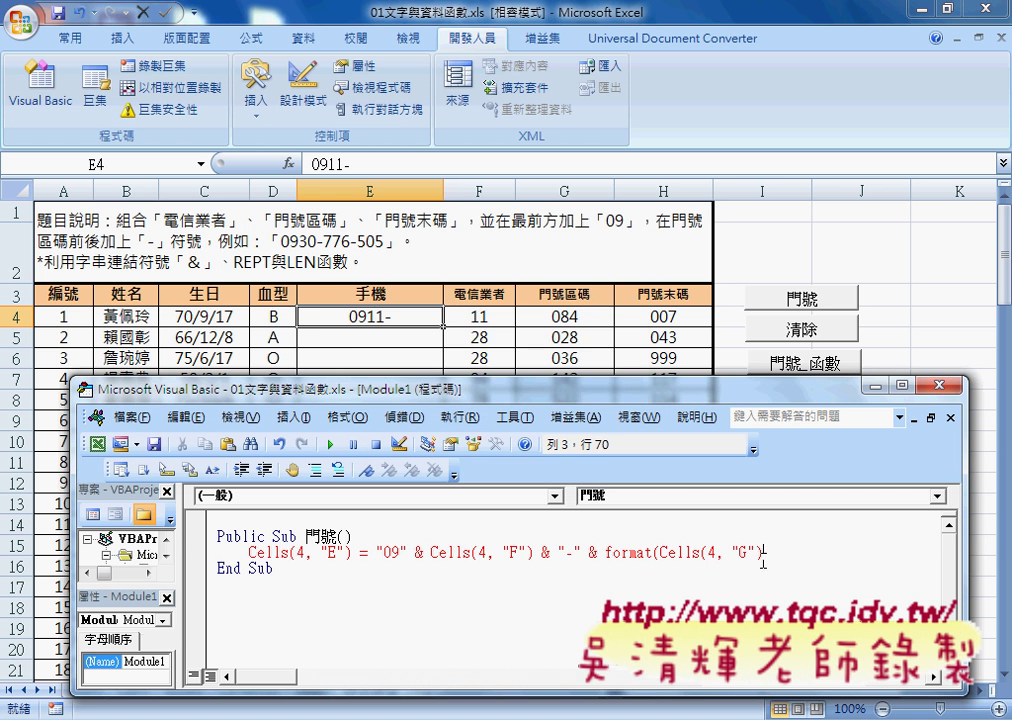
pyautogui.write(',')
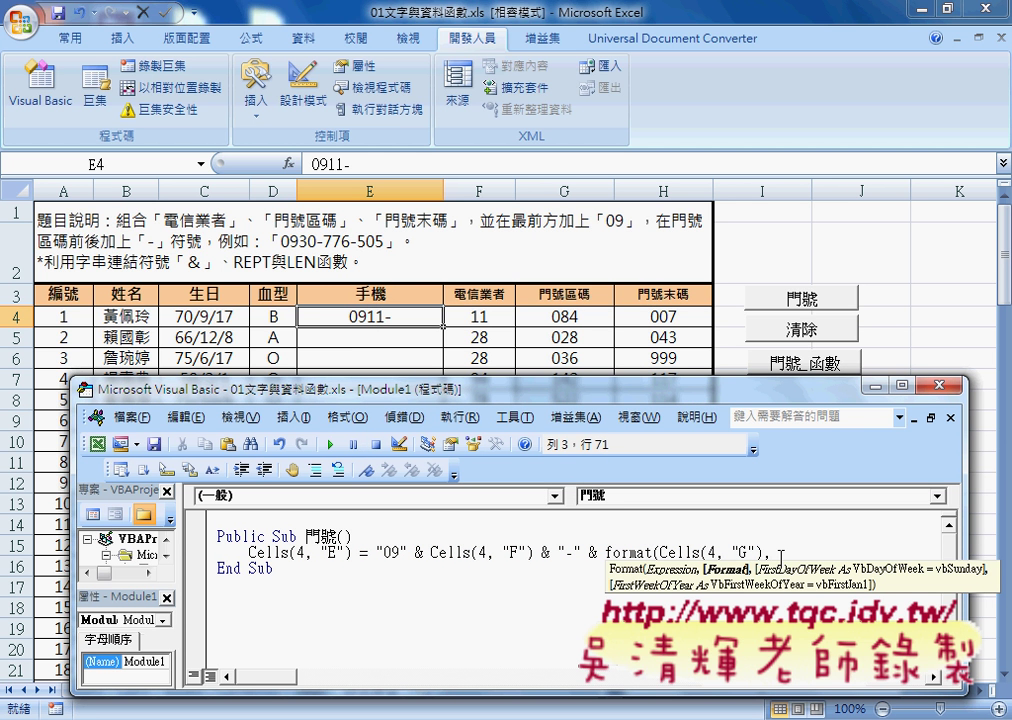
pyautogui.write('"000"')
pyautogui.write(')')
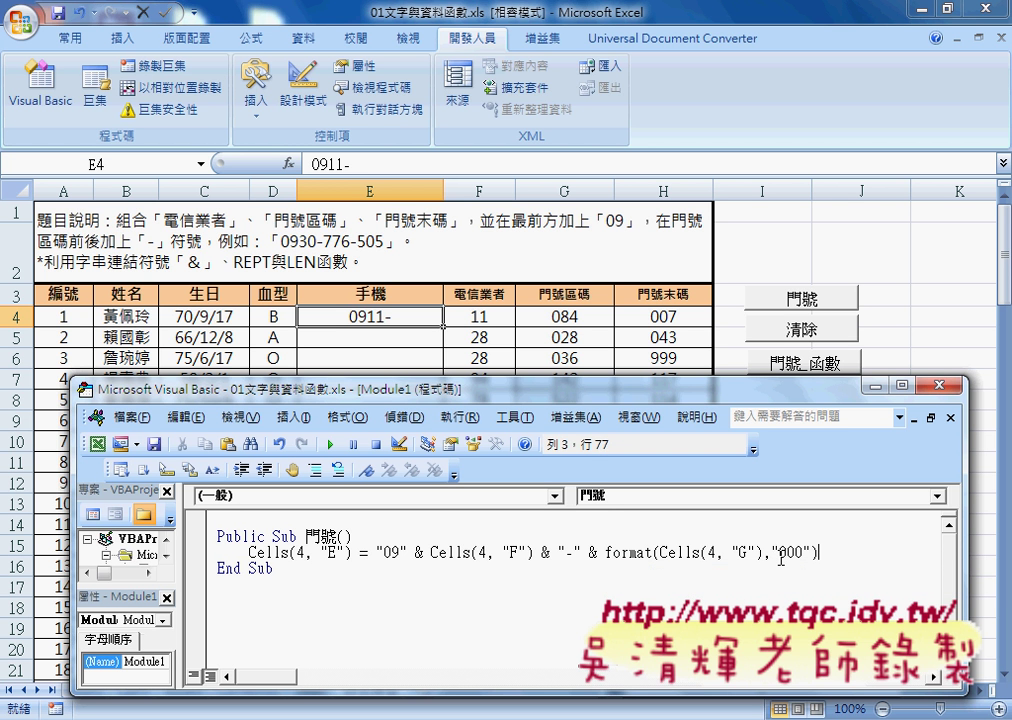
pyautogui.press('Down')
pyautogui.press('Down')
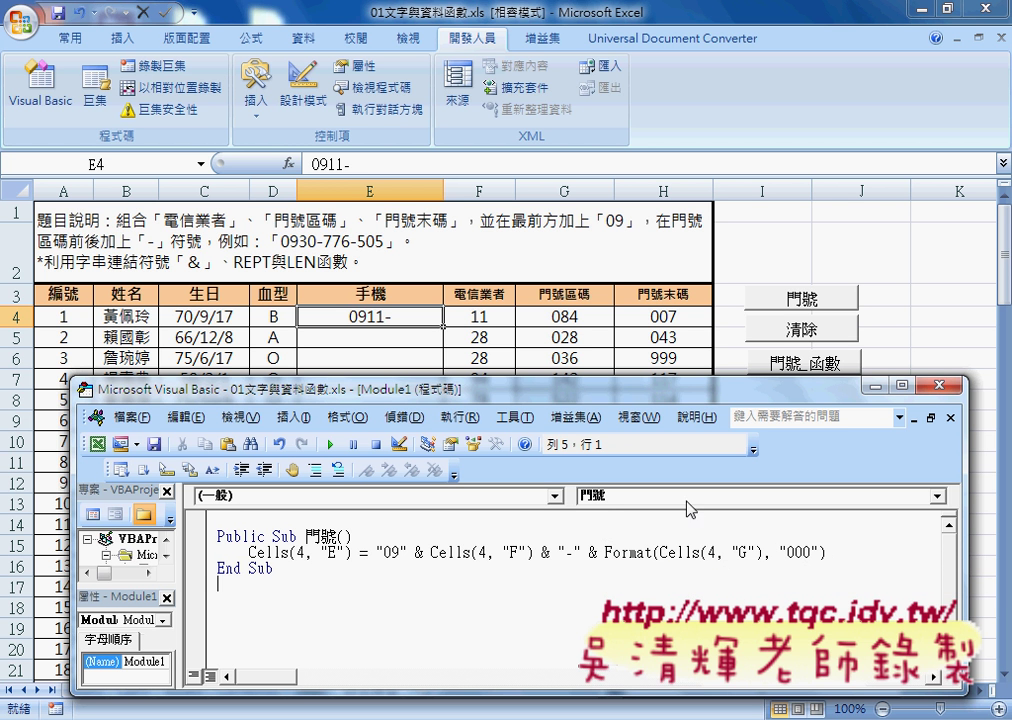
pyautogui.click(330, 444)
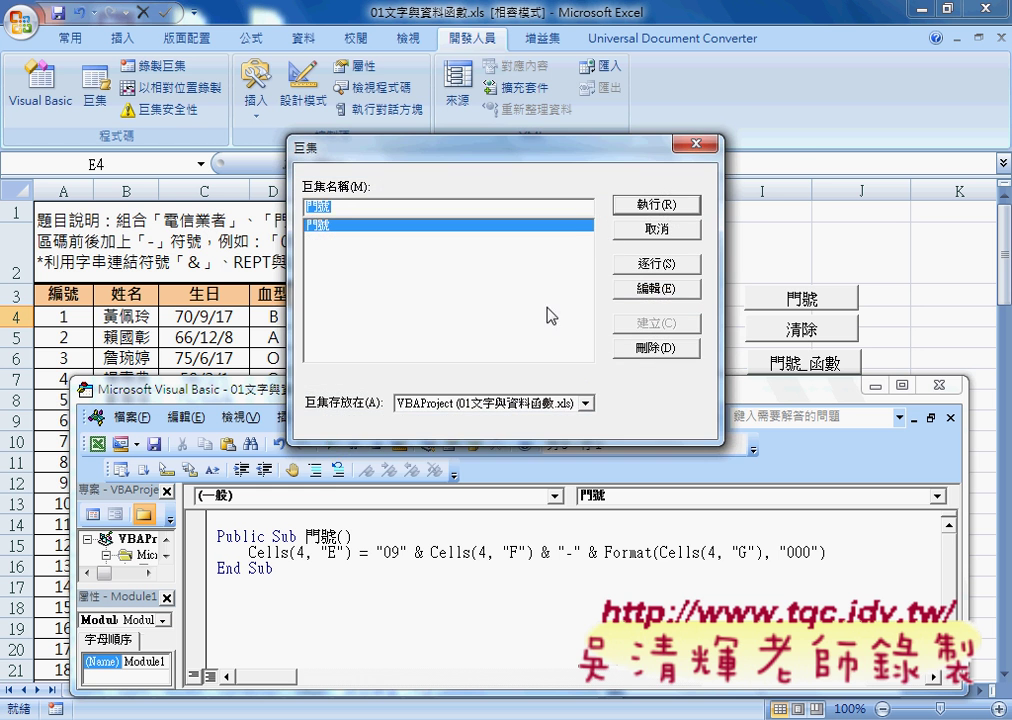
pyautogui.press('Return')
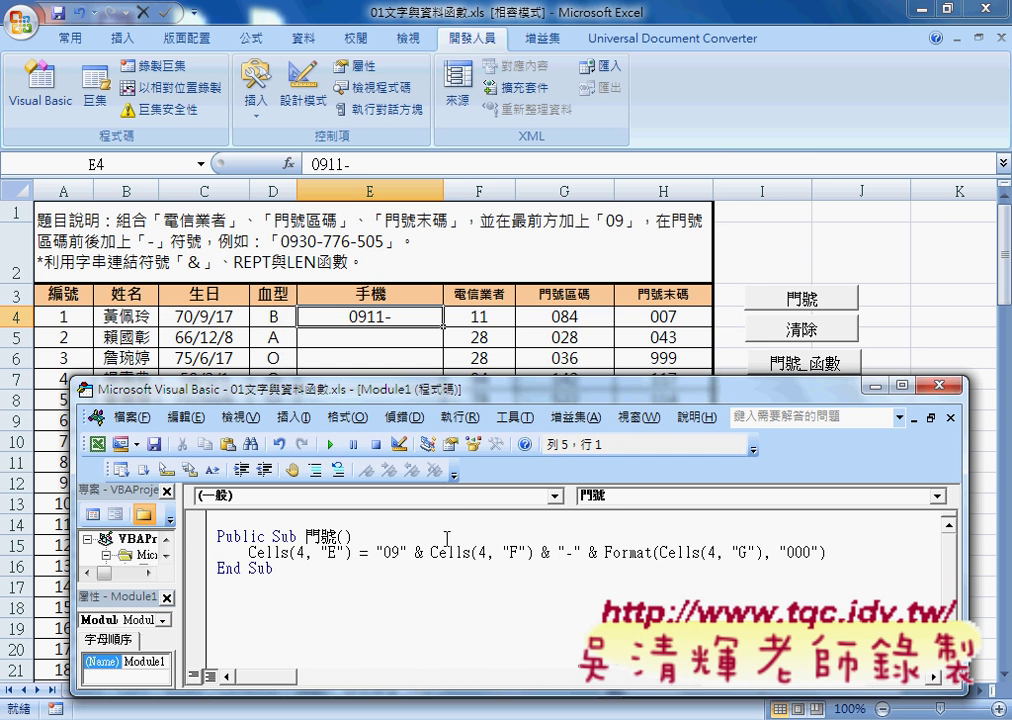
pyautogui.click(447, 538)
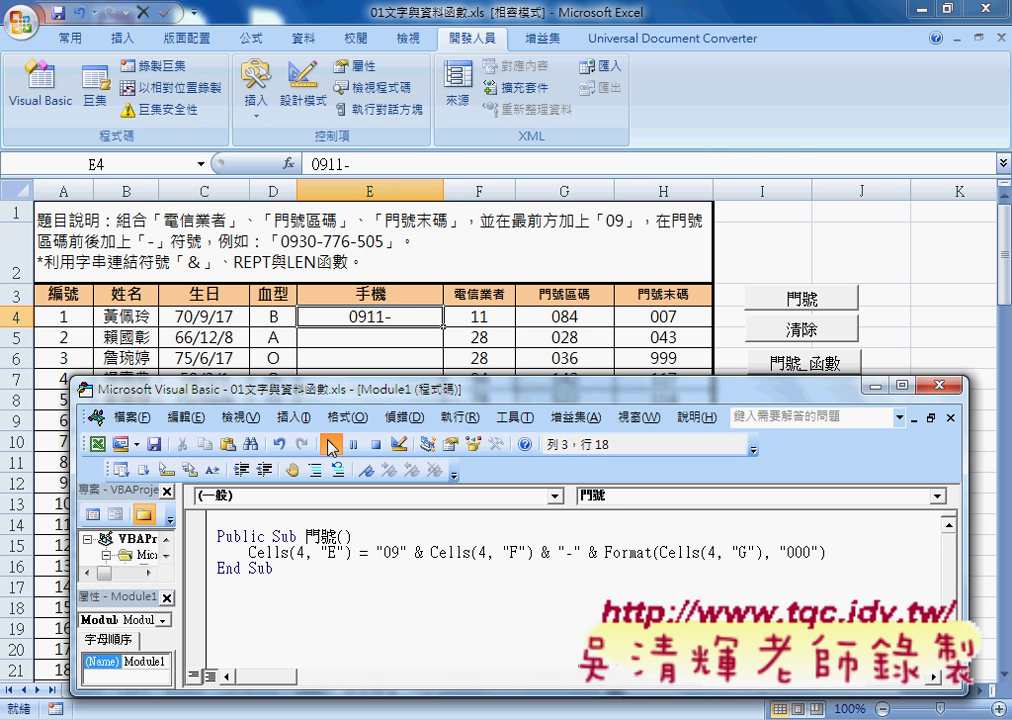
pyautogui.click(330, 444)
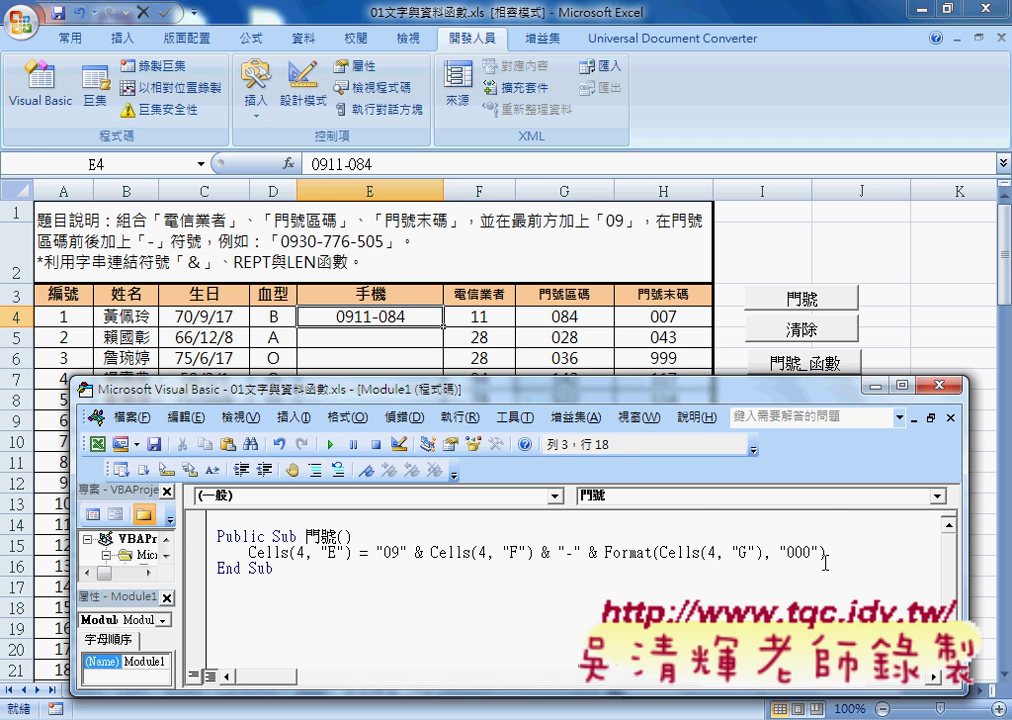
pyautogui.moveTo(827, 552)
pyautogui.mouseDown()
pyautogui.moveTo(465, 555)
pyautogui.moveTo(533, 555)
pyautogui.mouseUp()
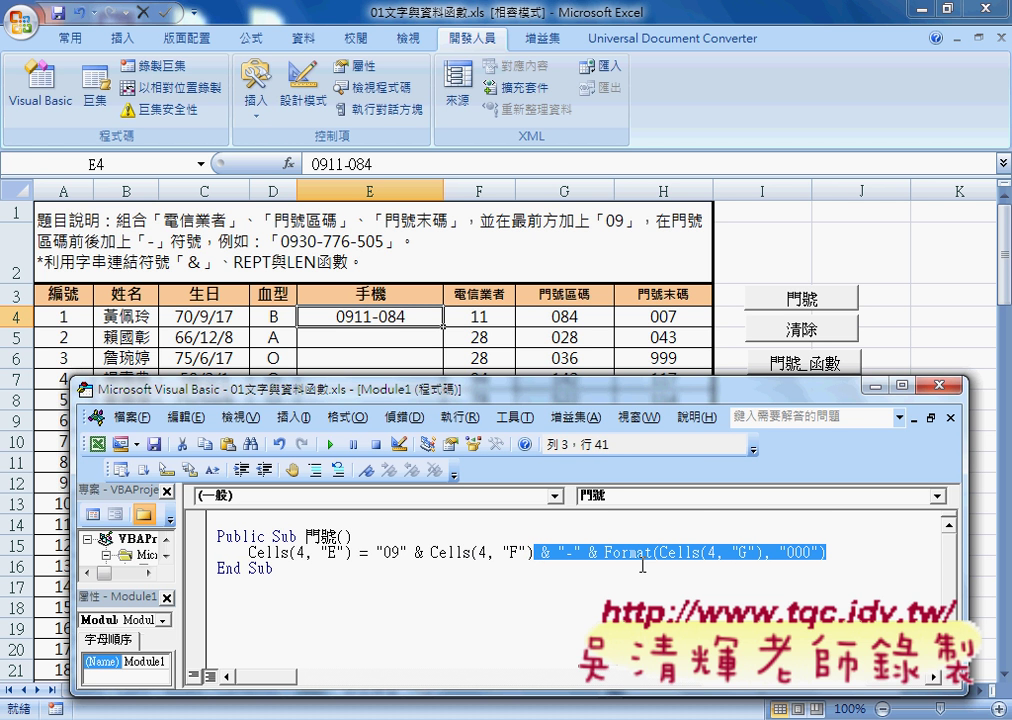
pyautogui.hotkey('ctrl', 'c')
pyautogui.click(865, 558)
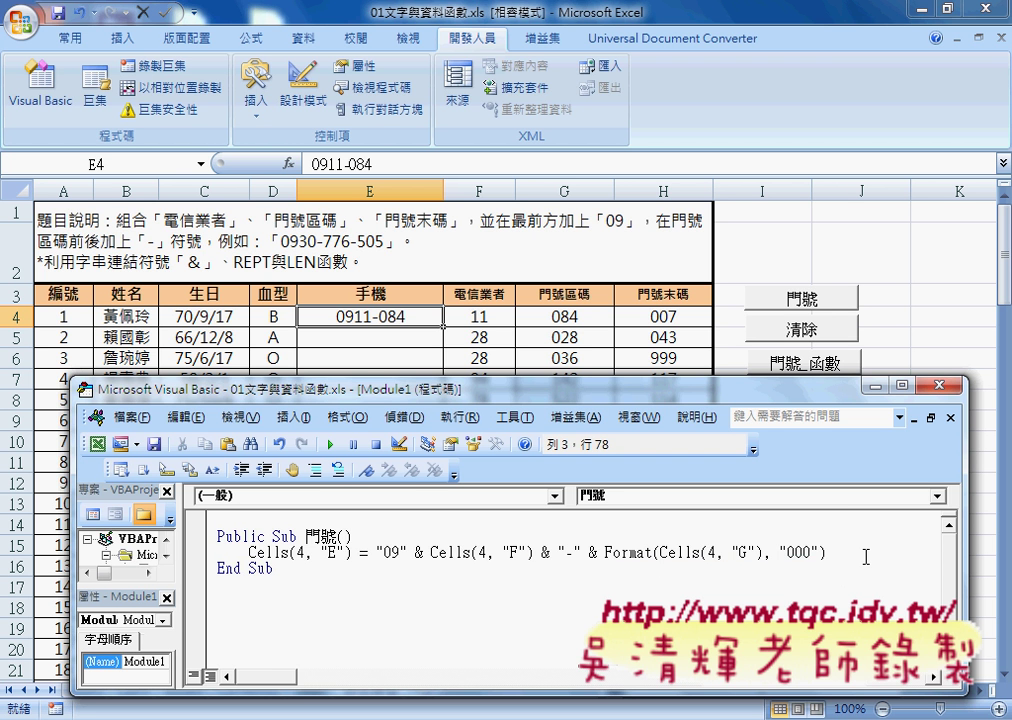
pyautogui.hotkey('ctrl', 'v')
pyautogui.doubleClick(679, 552)
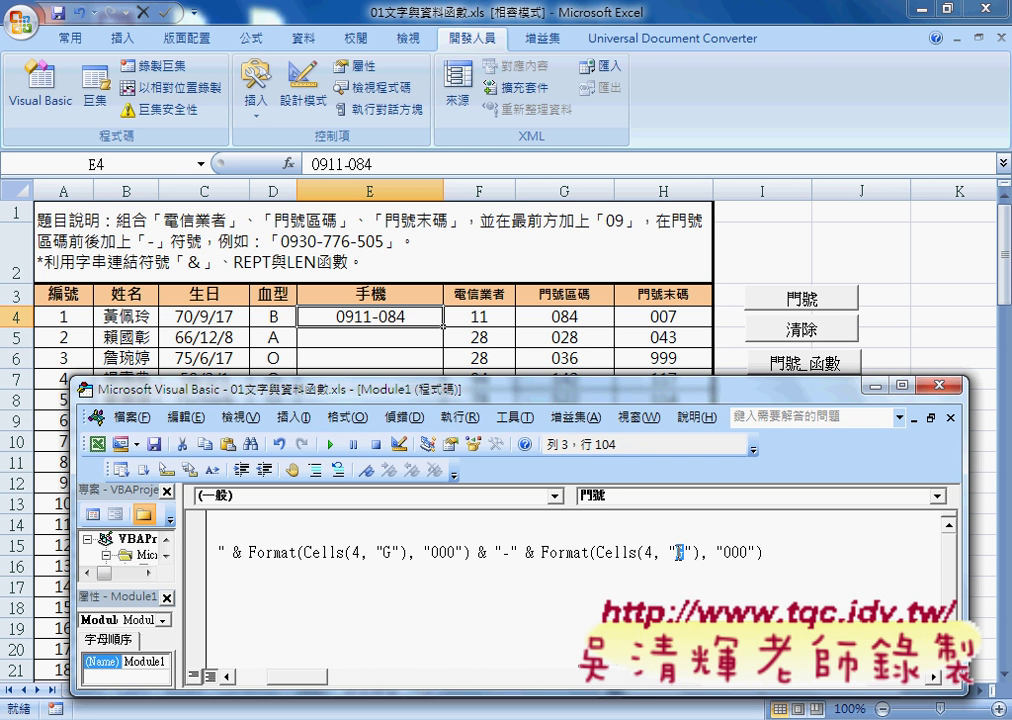
pyautogui.write('H')
pyautogui.moveTo(323, 677); pyautogui.dragTo(235, 677)
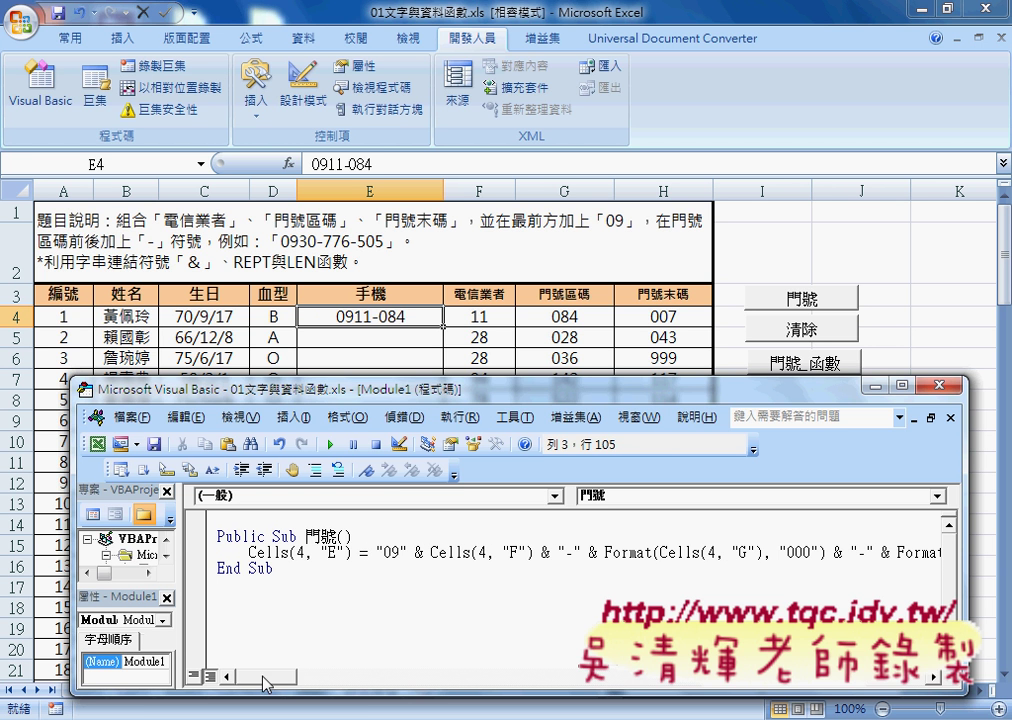
pyautogui.click(330, 446)
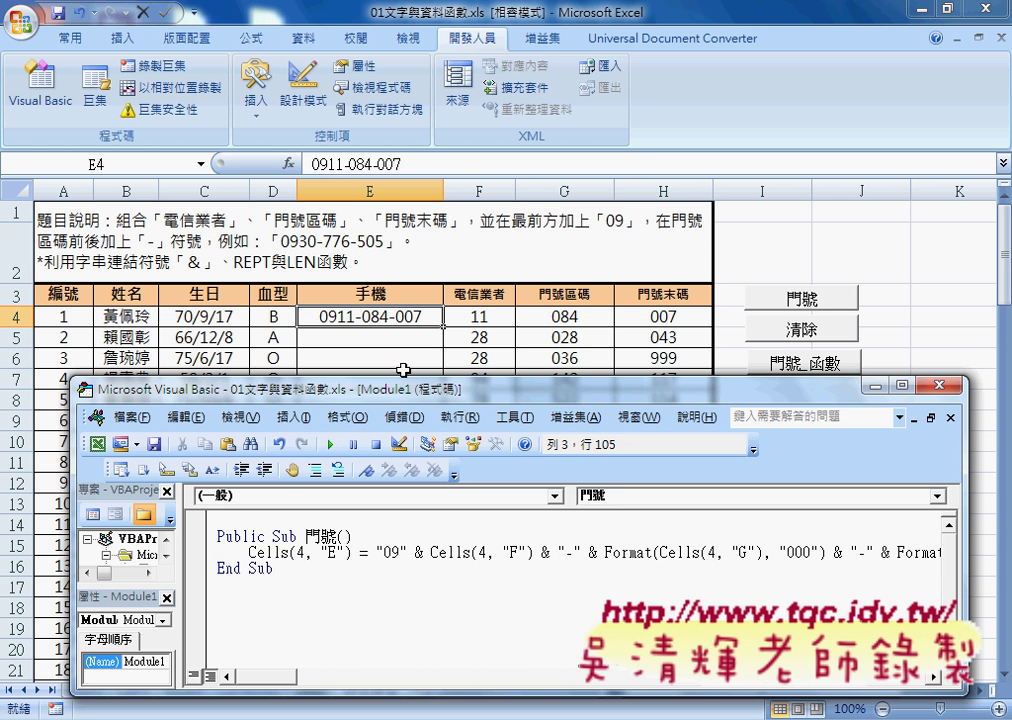
# Point out the row number 4 in Cells(4, "E"), then move the editor aside and return to the worksheet.
pyautogui.moveTo(400, 388); pyautogui.dragTo(332, 274)
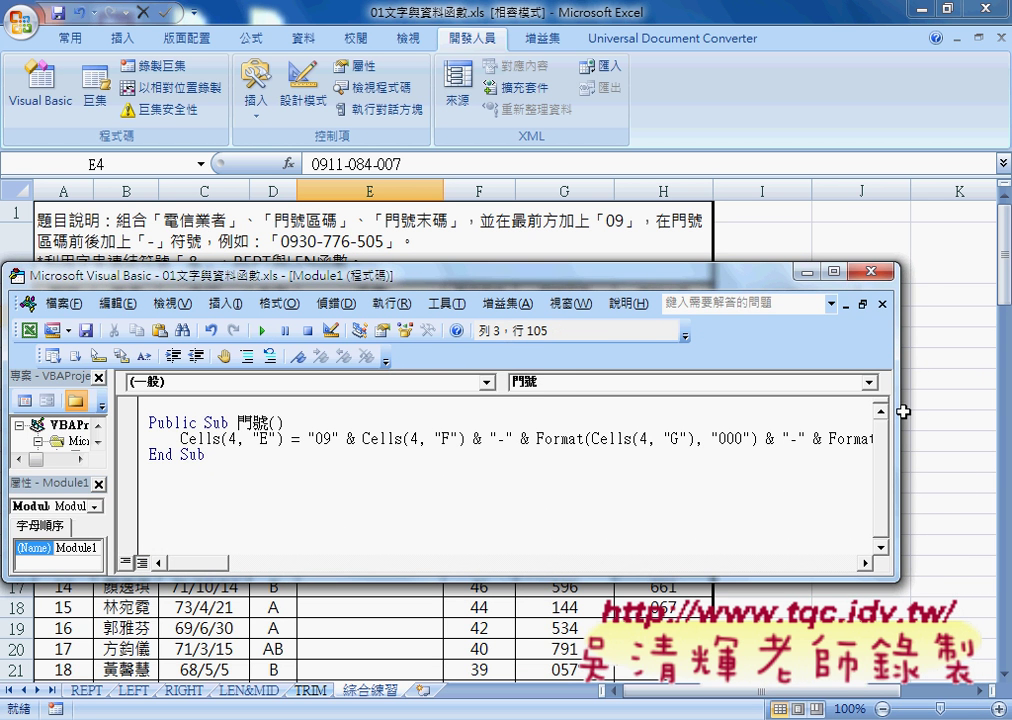
pyautogui.moveTo(899, 408); pyautogui.dragTo(993, 407)
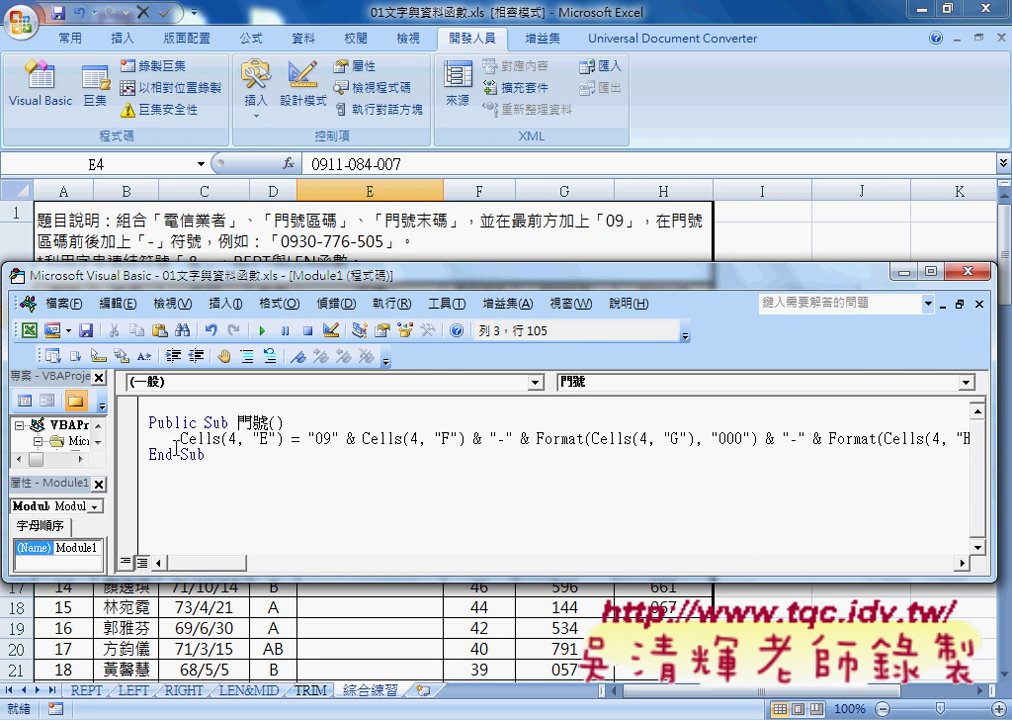
pyautogui.click(138, 438)
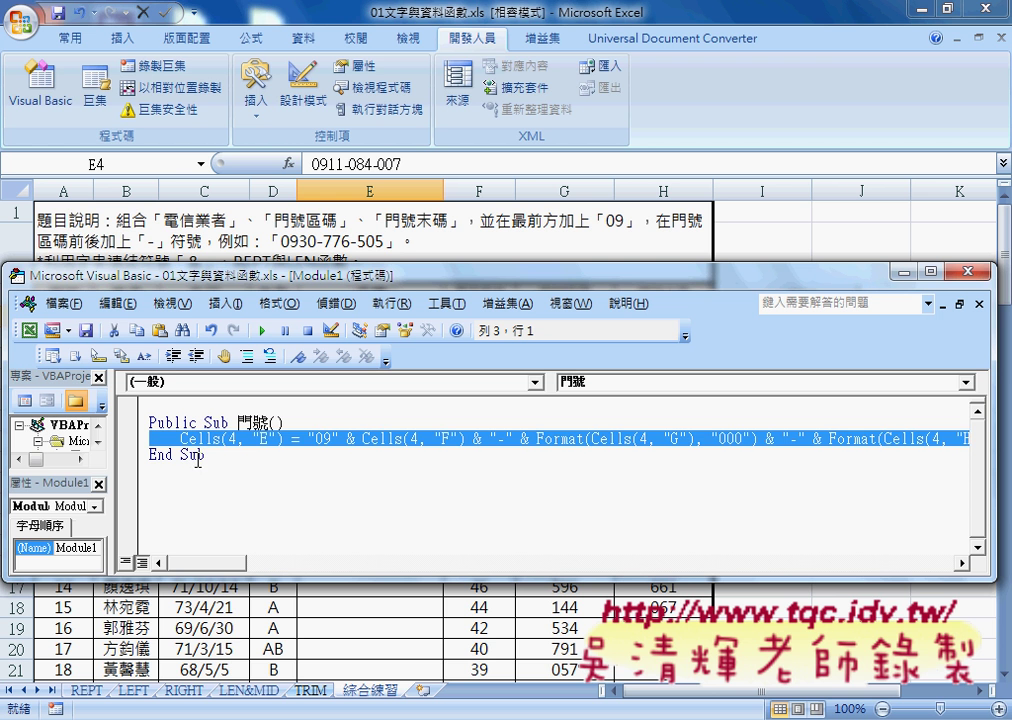
pyautogui.moveTo(237, 440); pyautogui.dragTo(230, 440)
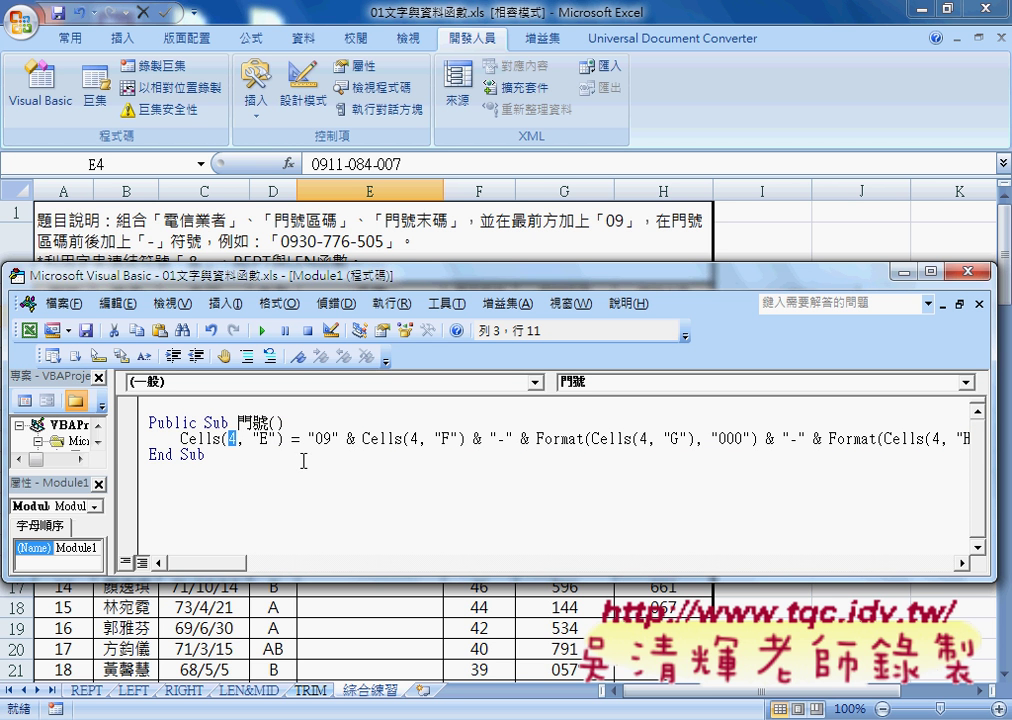
pyautogui.moveTo(120, 274); pyautogui.dragTo(280, 282)
pyautogui.click(67, 317)
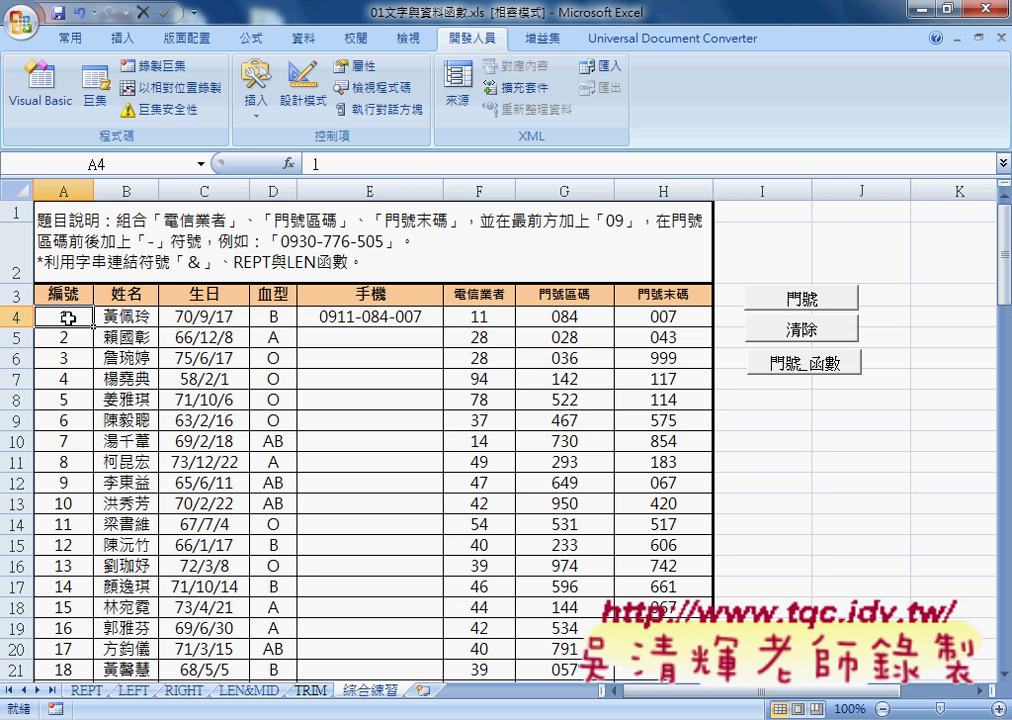
# Jump with Ctrl+Down in column A to the last student row, A103.
pyautogui.hotkey('ctrl', 'Down')
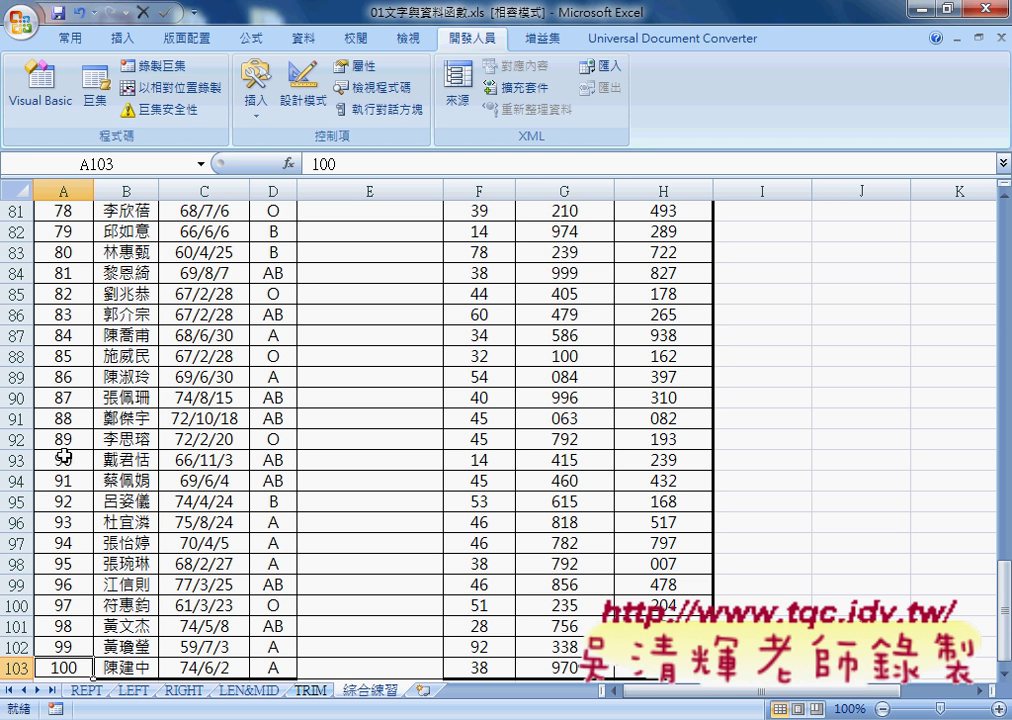
# Maximize the code editor and add a For i = 4 To 103 … Next loop below the phone-number line.
pyautogui.moveTo(395, 719)
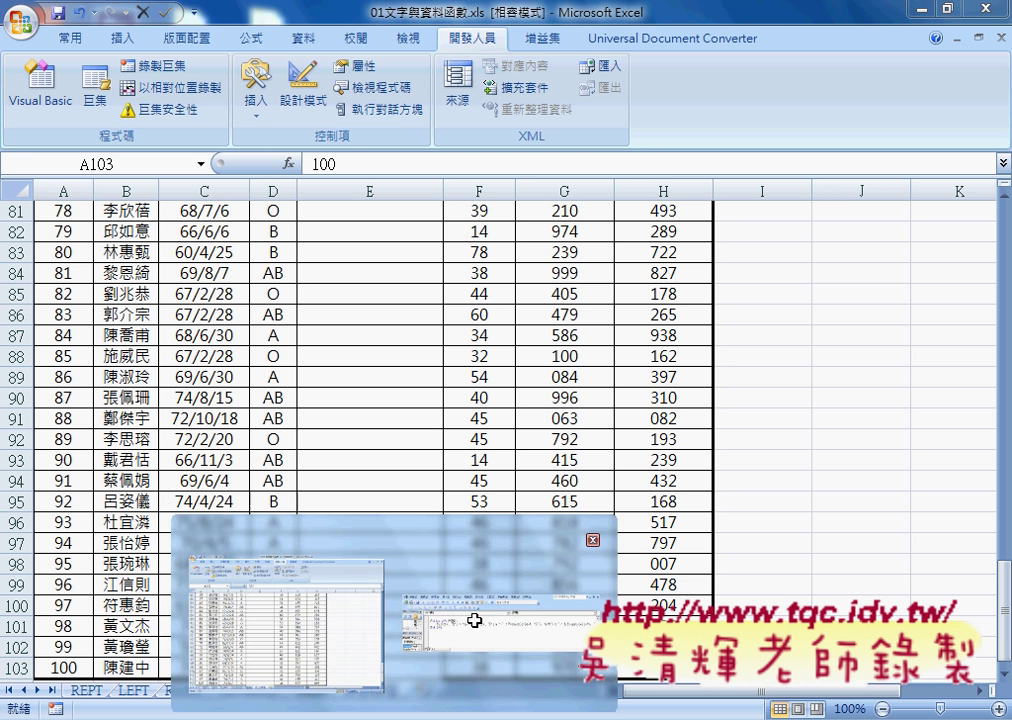
pyautogui.click(470, 680)
pyautogui.doubleClick(392, 232)
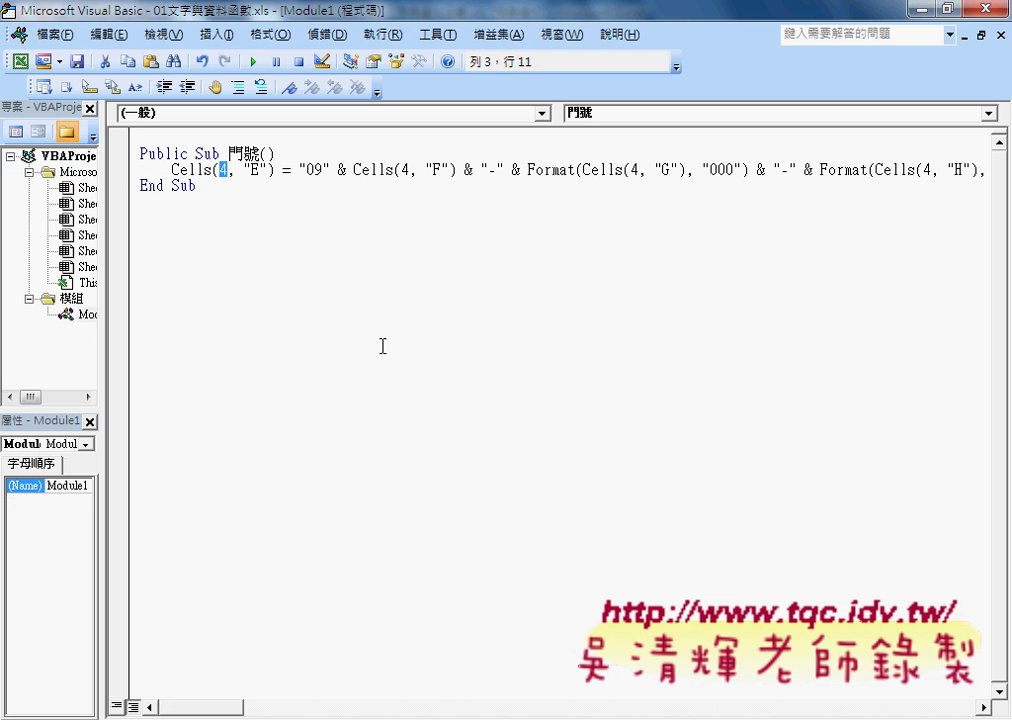
pyautogui.click(321, 171)
pyautogui.press('End')
pyautogui.press('Return')
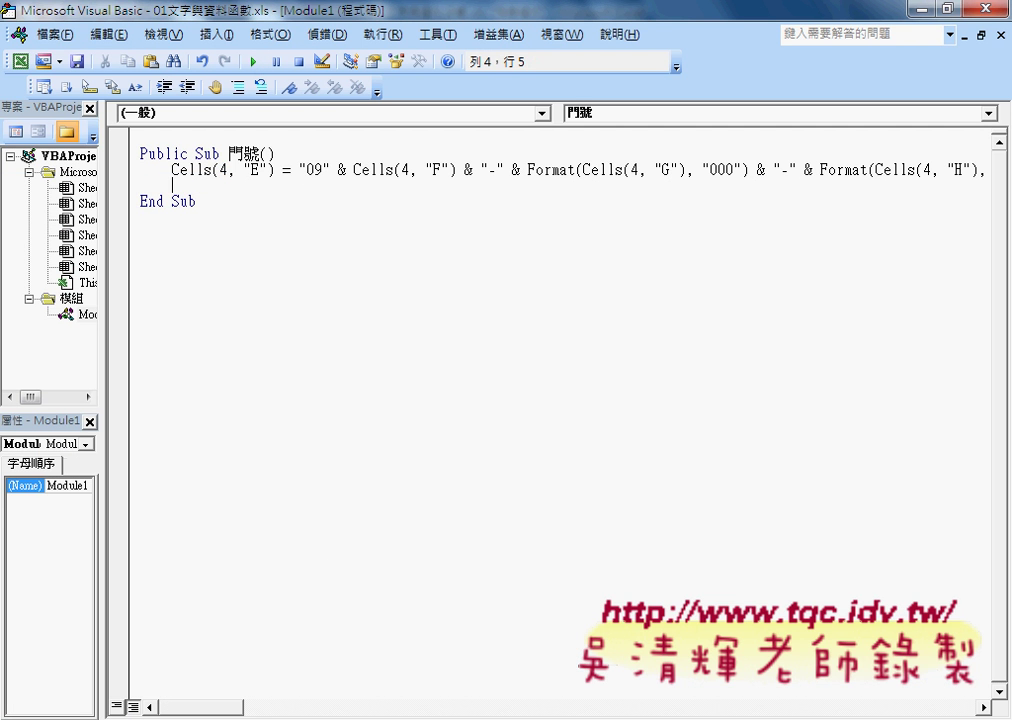
pyautogui.write('f')
pyautogui.write('or')
pyautogui.write(' i')
pyautogui.write('=4 ')
pyautogui.write('to ')
pyautogui.write('103')
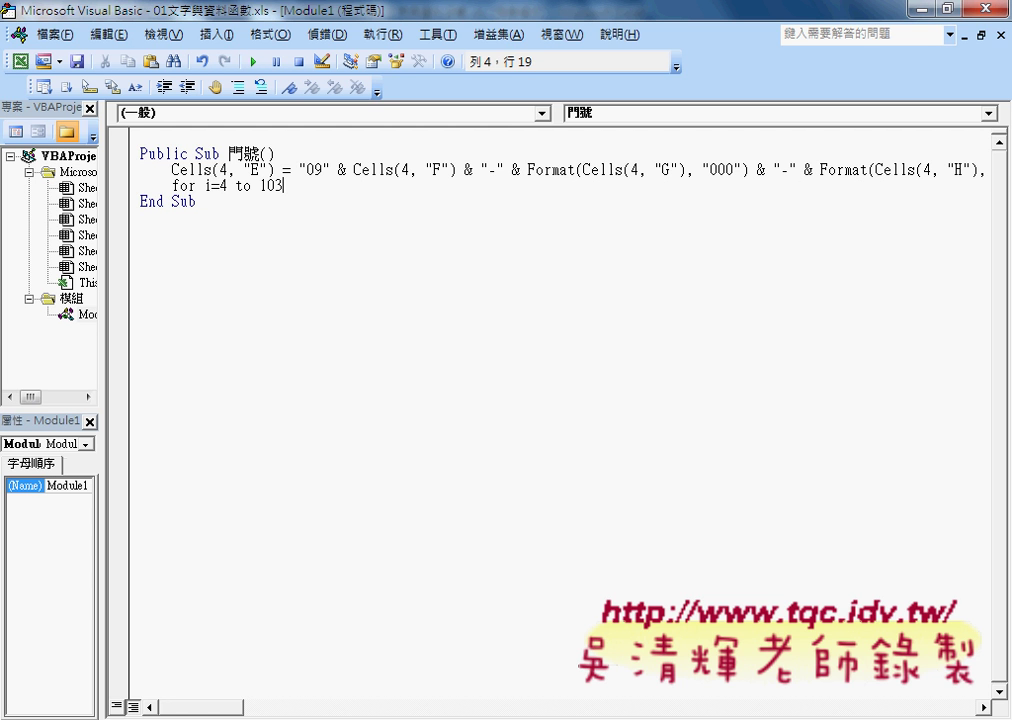
pyautogui.press('Return')
pyautogui.press('Return')
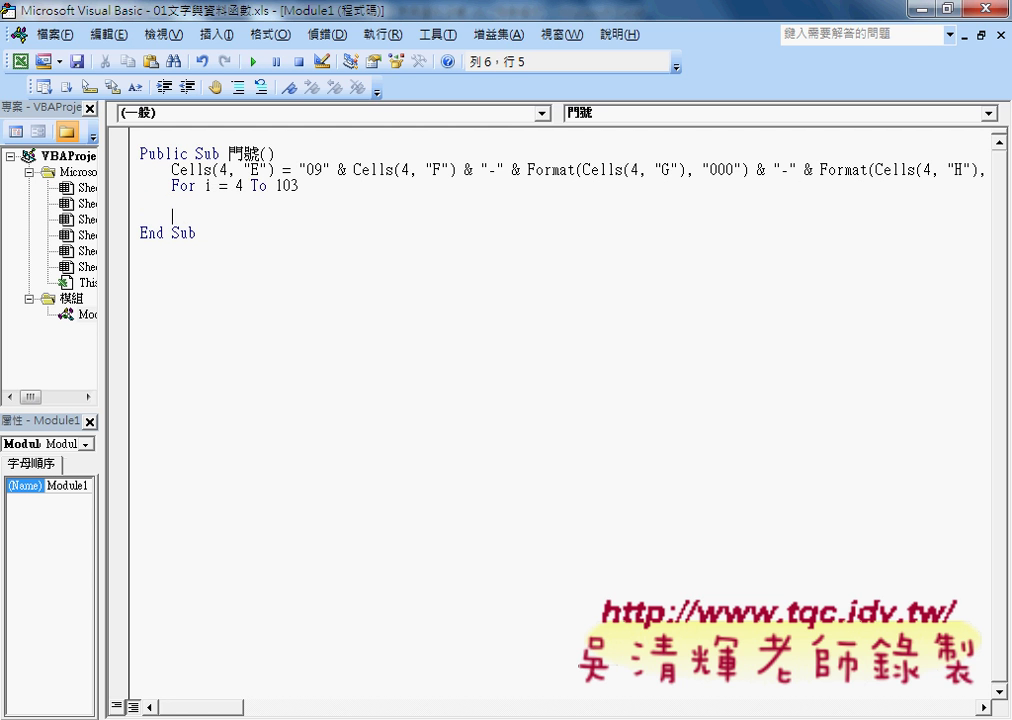
pyautogui.write('n')
pyautogui.write('x')
pyautogui.write('t')
pyautogui.write(' i')
pyautogui.press('BackSpace')
pyautogui.press('BackSpace')
# Move the phone-number line inside the For loop and indent it one level.
pyautogui.click(150, 170)
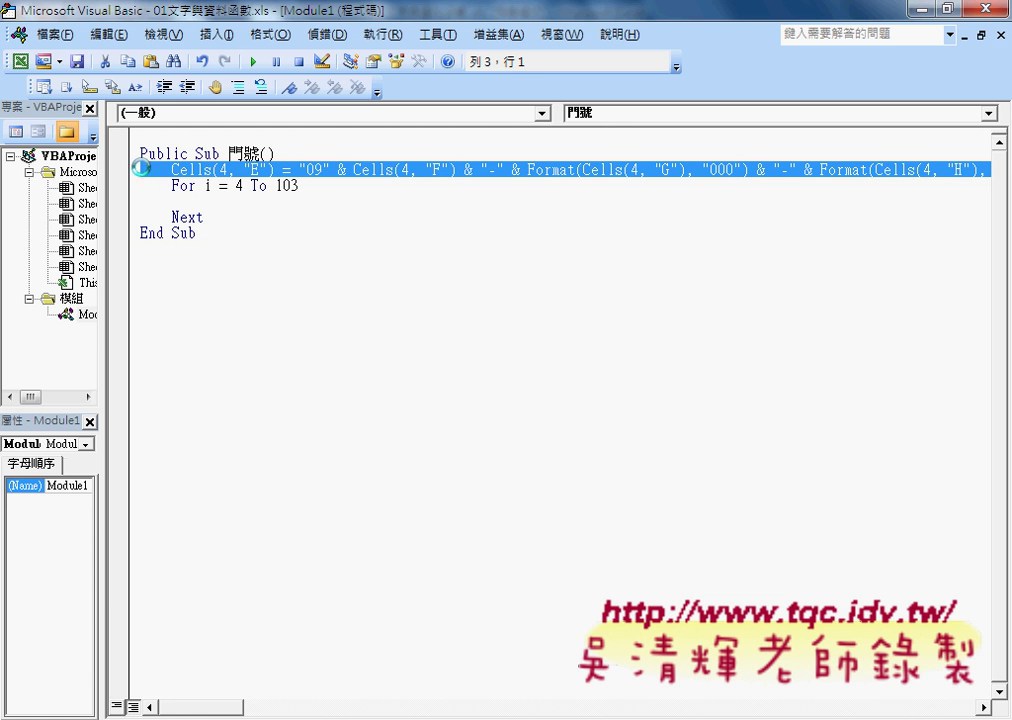
pyautogui.moveTo(172, 176); pyautogui.dragTo(141, 201)
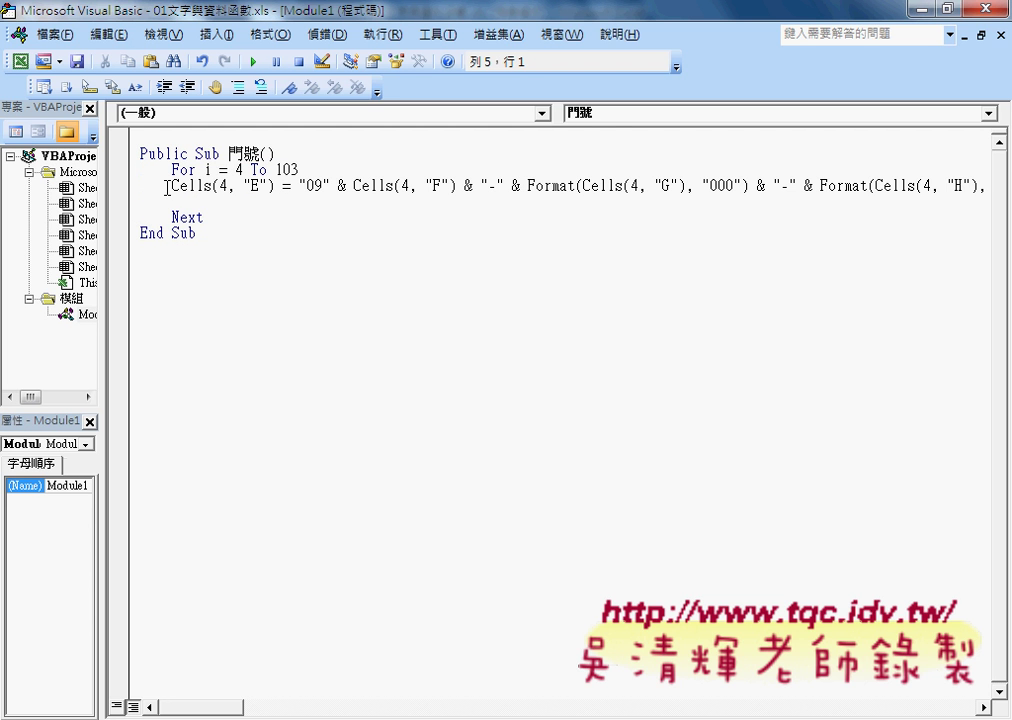
pyautogui.click(195, 186)
pyautogui.press('End')
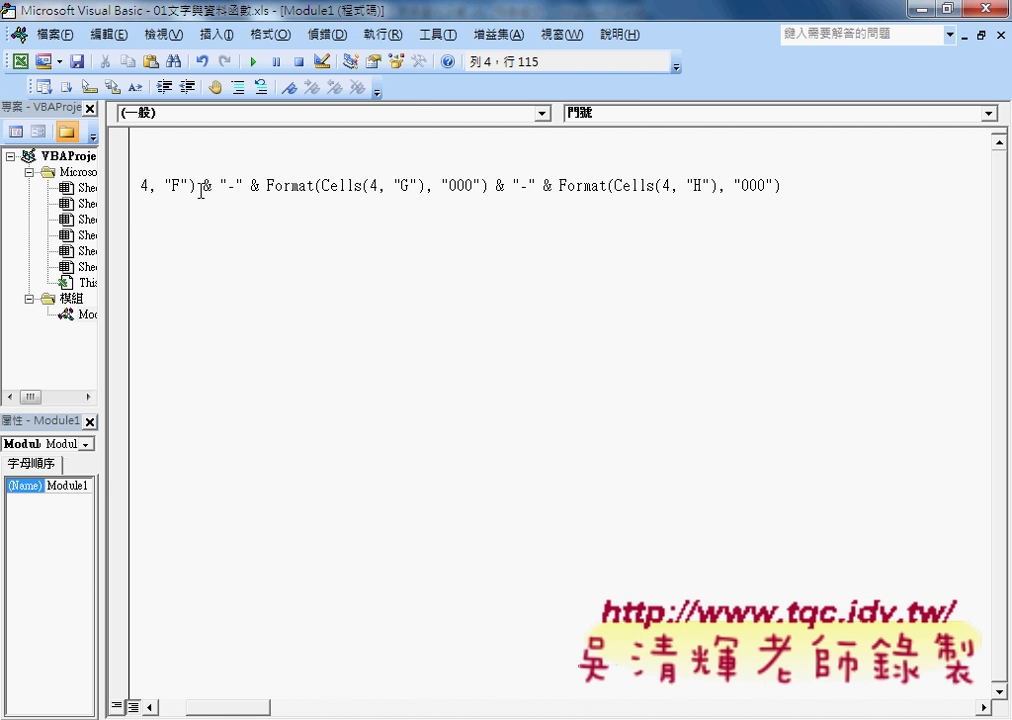
pyautogui.press('Home')
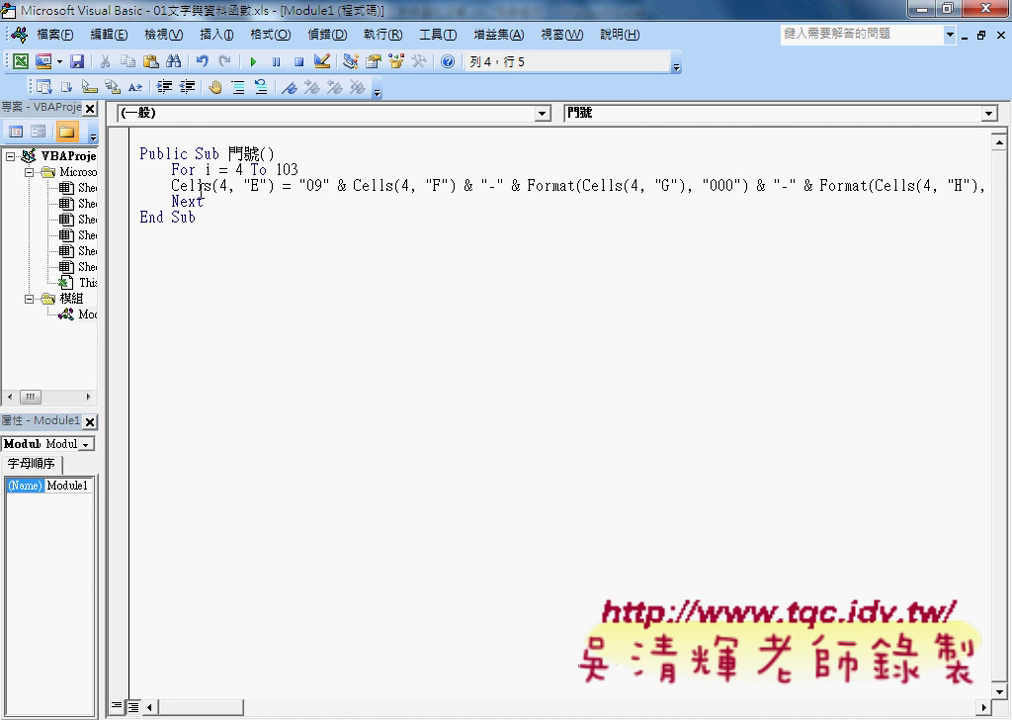
pyautogui.press('Tab')
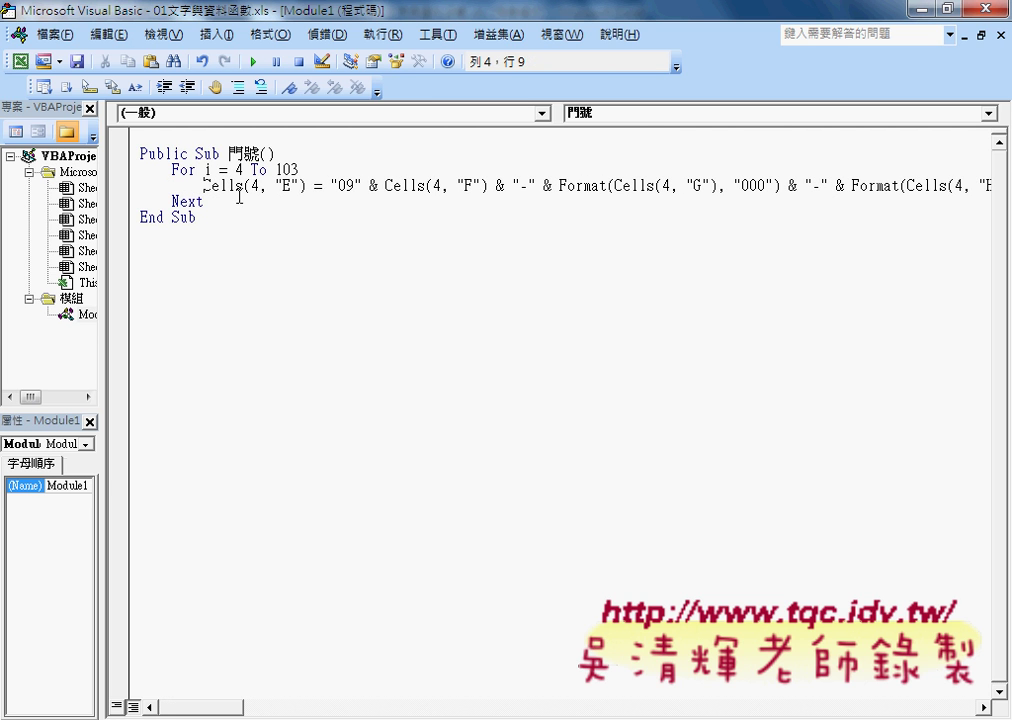
# Replace the row 4 with i in the E, F, G and H references, then restore the editor window.
pyautogui.doubleClick(254, 187)
pyautogui.write('i')
pyautogui.doubleClick(437, 187)
pyautogui.write('i')
pyautogui.doubleClick(665, 187)
pyautogui.write('i')
pyautogui.doubleClick(958, 187)
pyautogui.write('i')
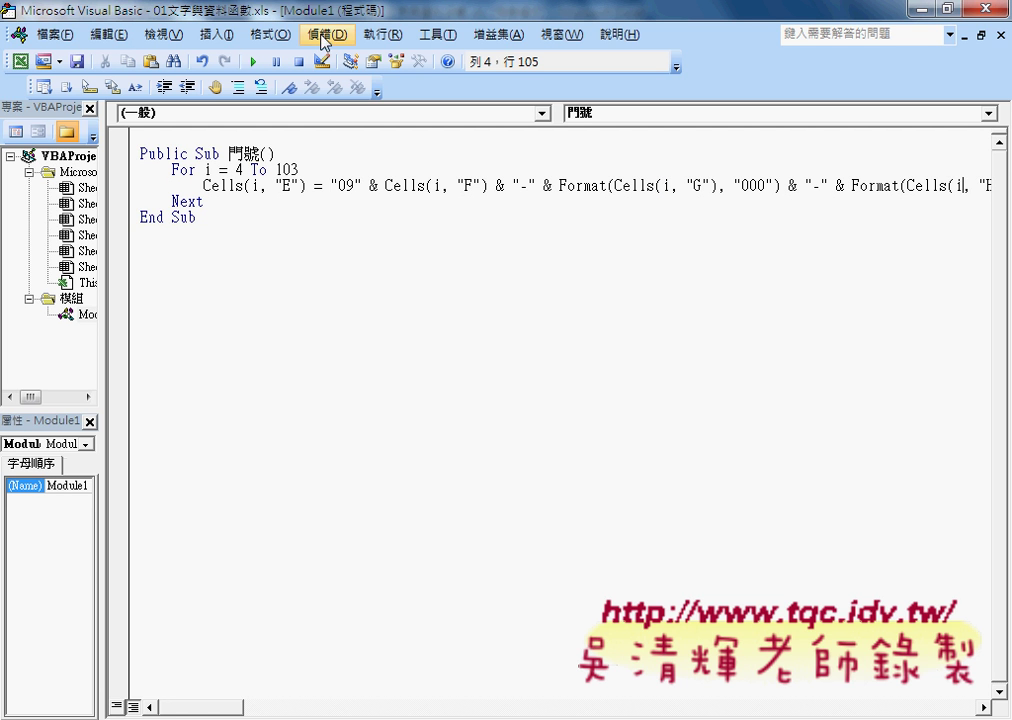
pyautogui.doubleClick(258, 12)
pyautogui.moveTo(336, 286); pyautogui.dragTo(651, 130)
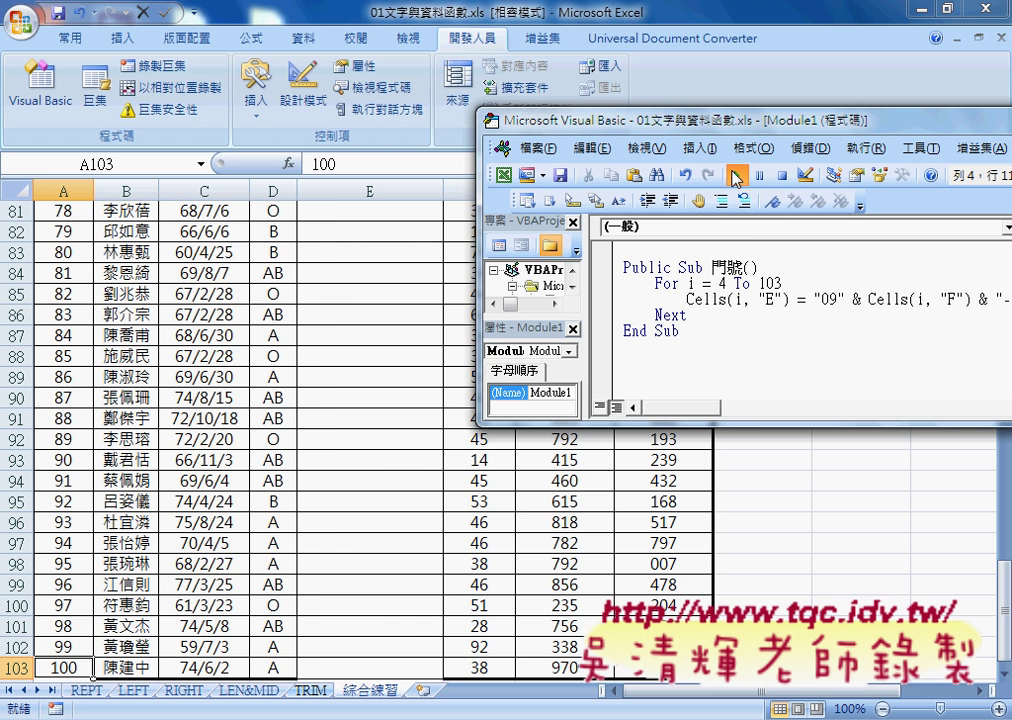
pyautogui.click(736, 178)
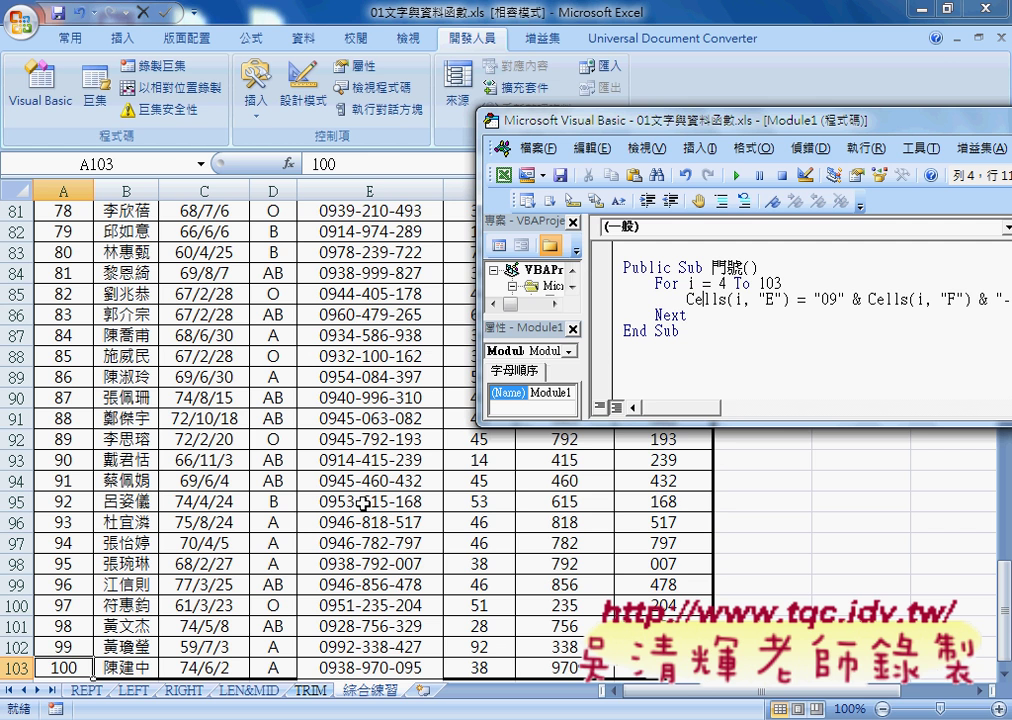
pyautogui.doubleClick(515, 118)
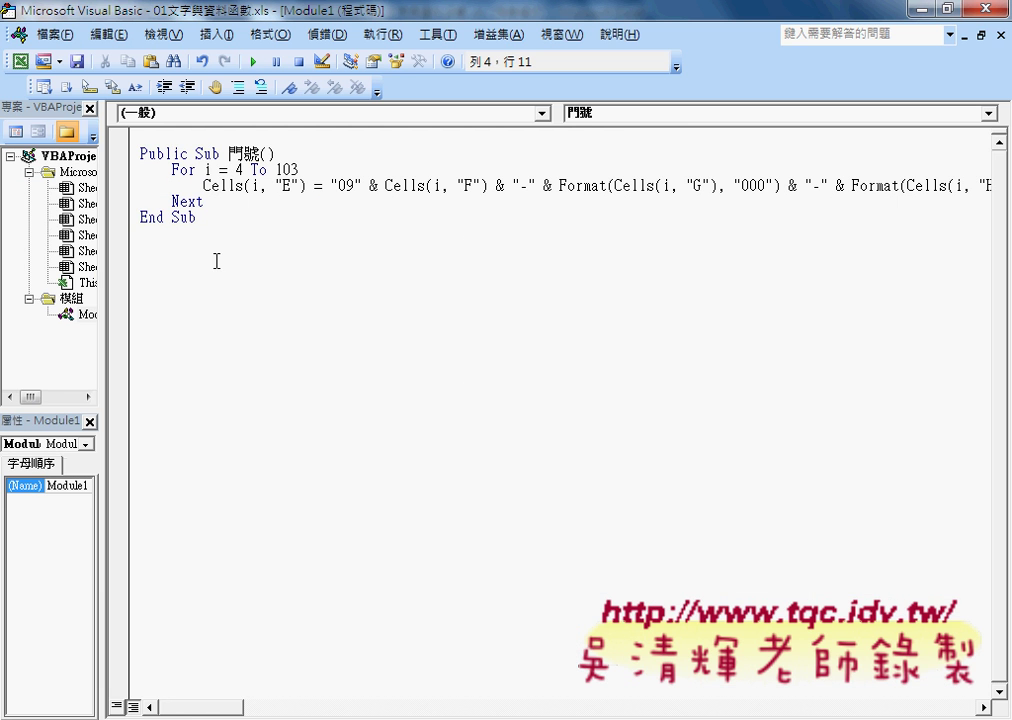
# Widen the project pane, select Module1, and glance at the Insert menu options.
pyautogui.moveTo(101, 253); pyautogui.dragTo(155, 253)
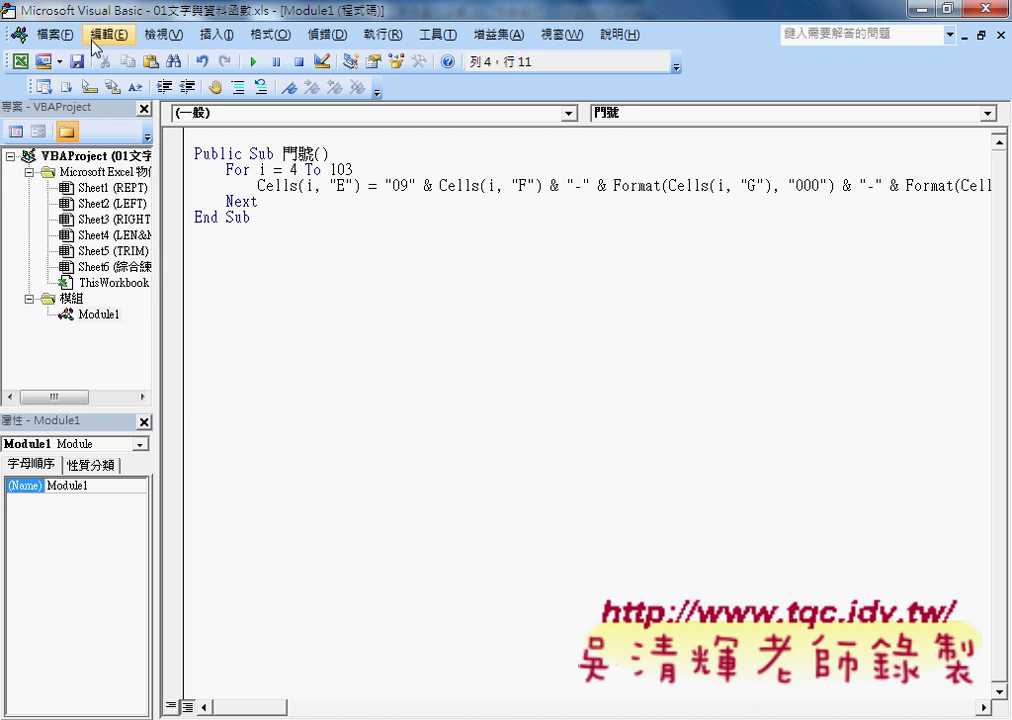
pyautogui.click(88, 315)
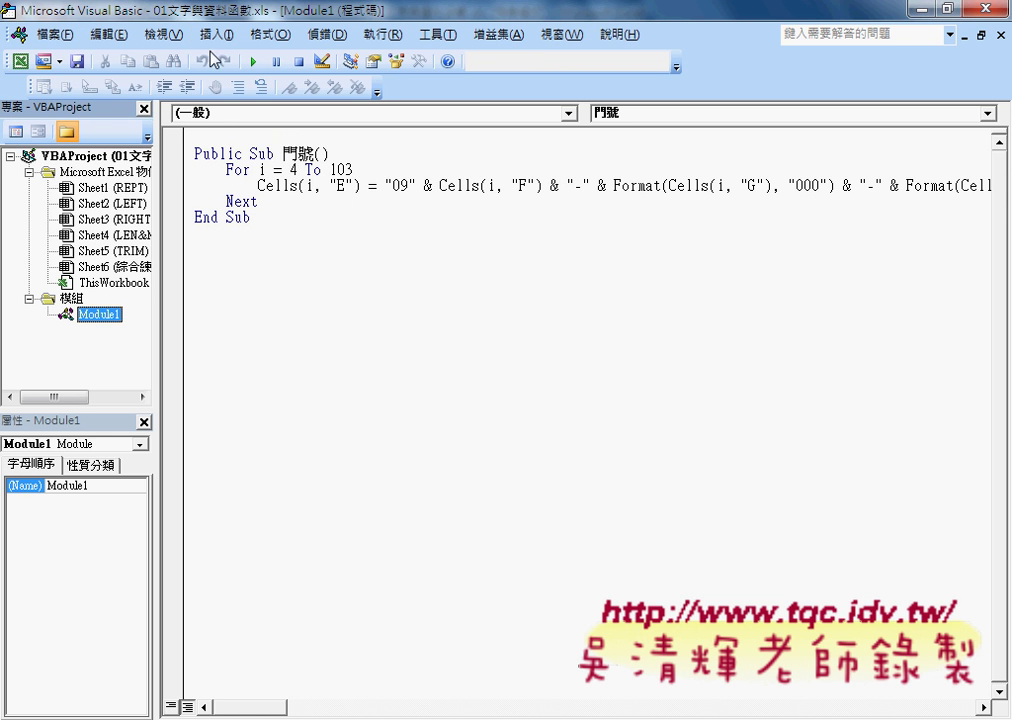
pyautogui.click(212, 38)
pyautogui.click(252, 131)
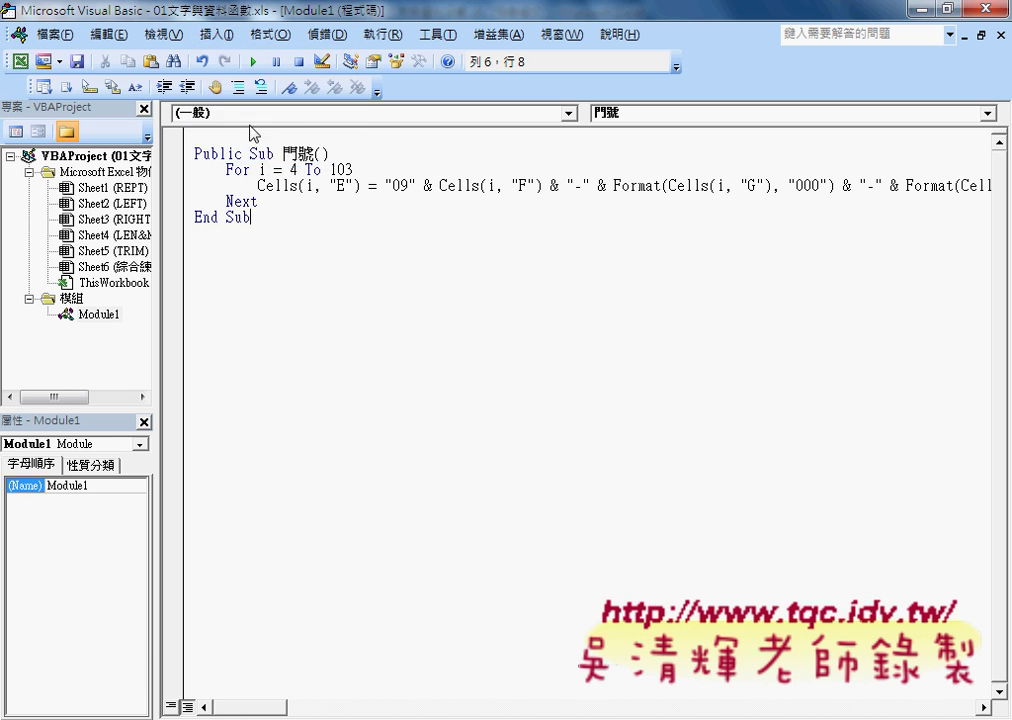
pyautogui.click(220, 38)
# Select the procedure name 門號 in the code, then switch to the Google Docs notes.
pyautogui.click(205, 233)
pyautogui.moveTo(283, 153); pyautogui.dragTo(314, 153)
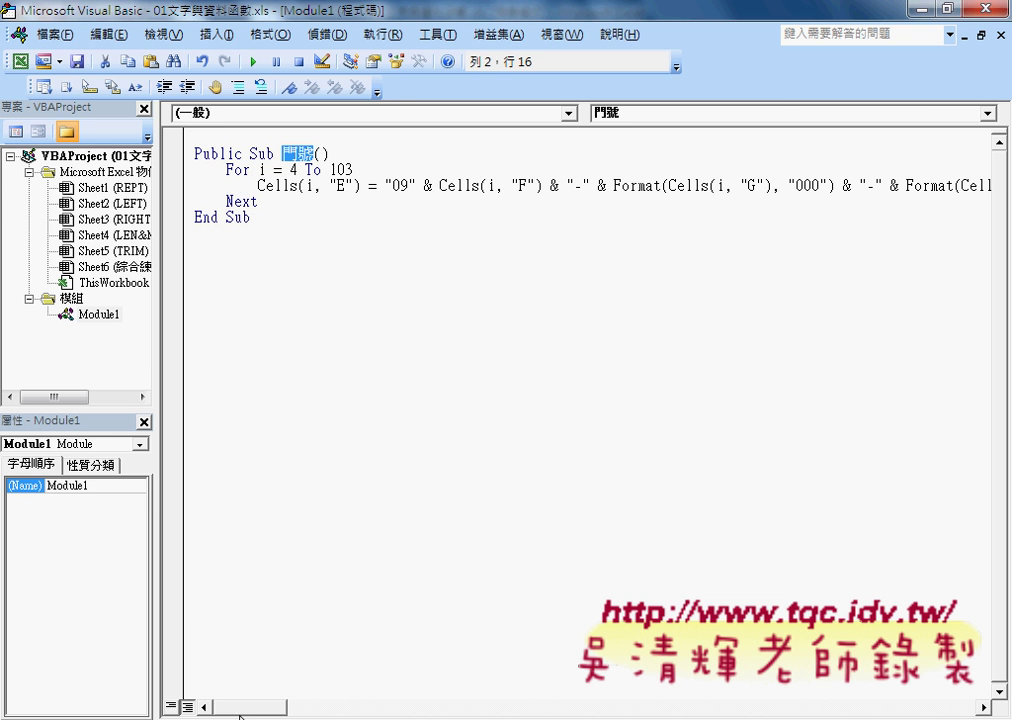
pyautogui.click(235, 645)
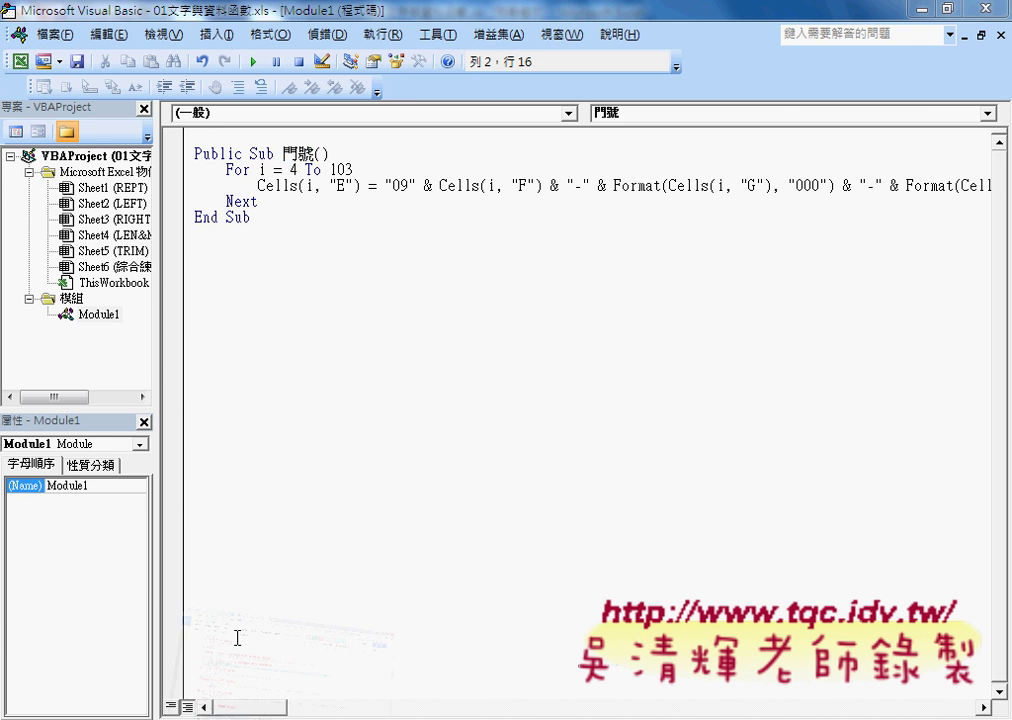
# Select the Public Sub 門號() block through End Sub in the index.html notes.
pyautogui.scroll(2, 222, 235)
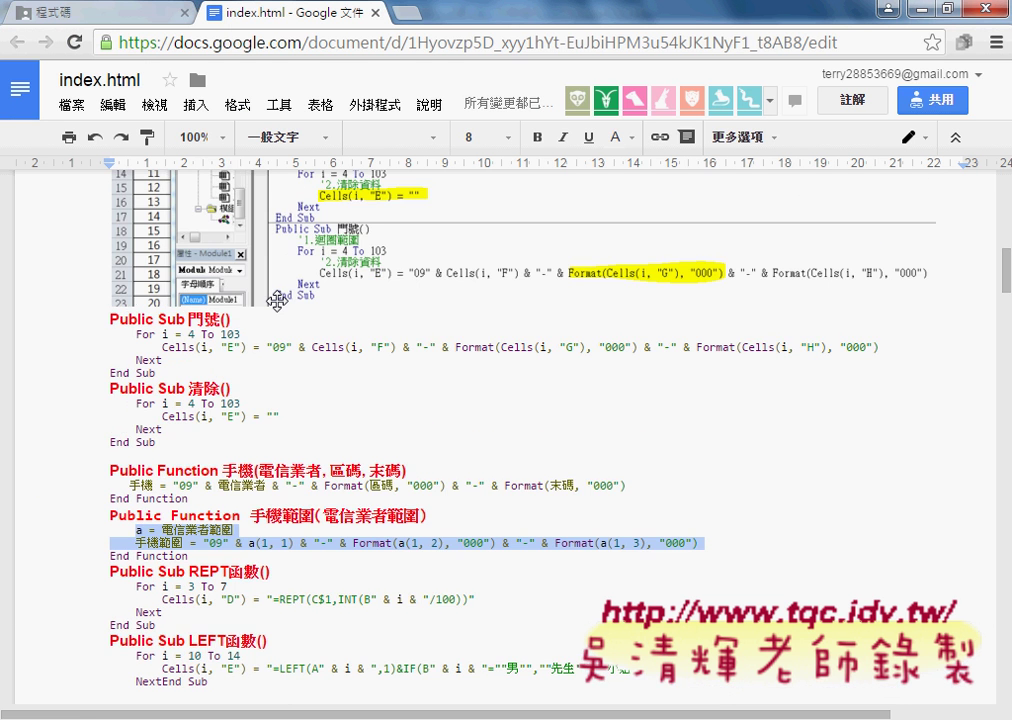
pyautogui.moveTo(156, 373); pyautogui.dragTo(108, 320)
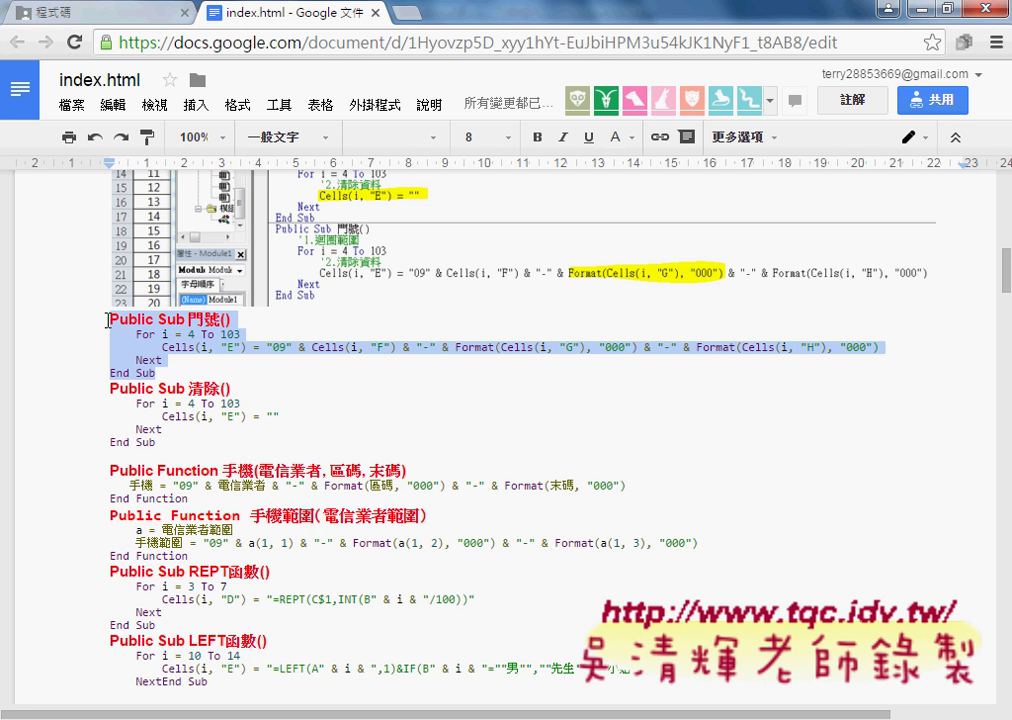